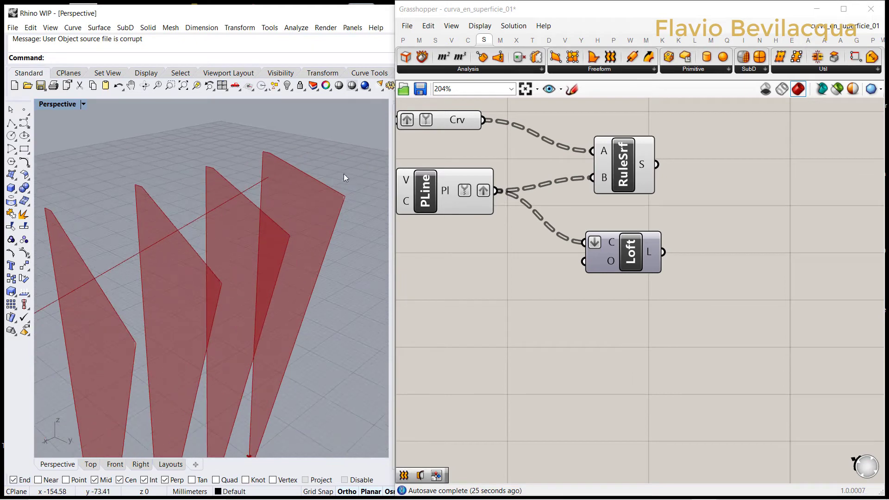
Step: Examine the row of triangular panels in the perspective view, from the nearest panel to the far end
scroll(318, 160, down, 4)
scroll(307, 165, up, 3)
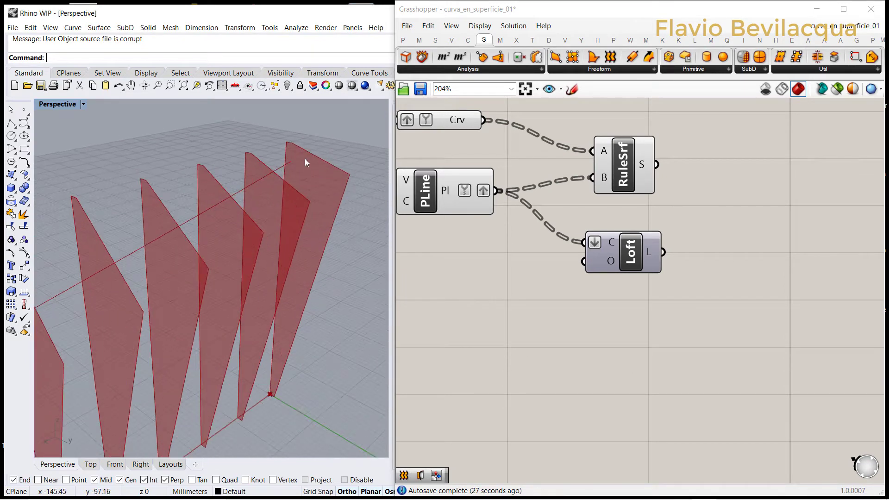
scroll(300, 145, up, 4)
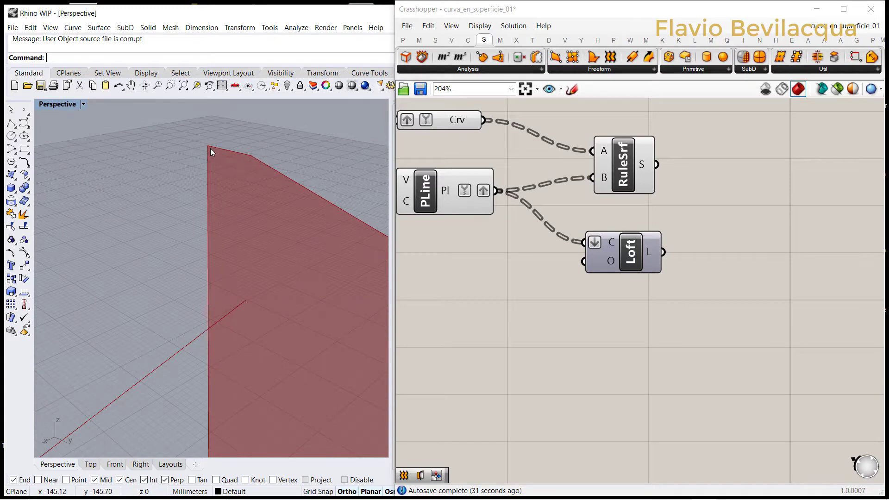
scroll(268, 134, down, 6)
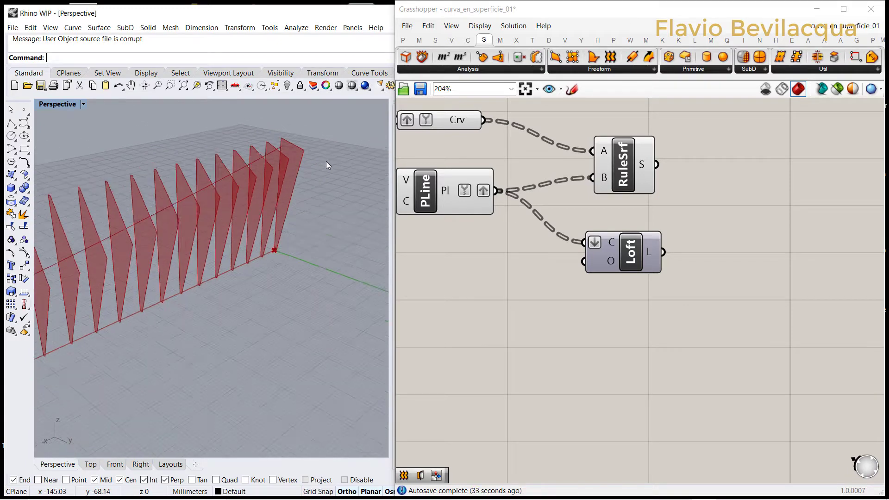
scroll(268, 144, up, 4)
scroll(267, 141, up, 3)
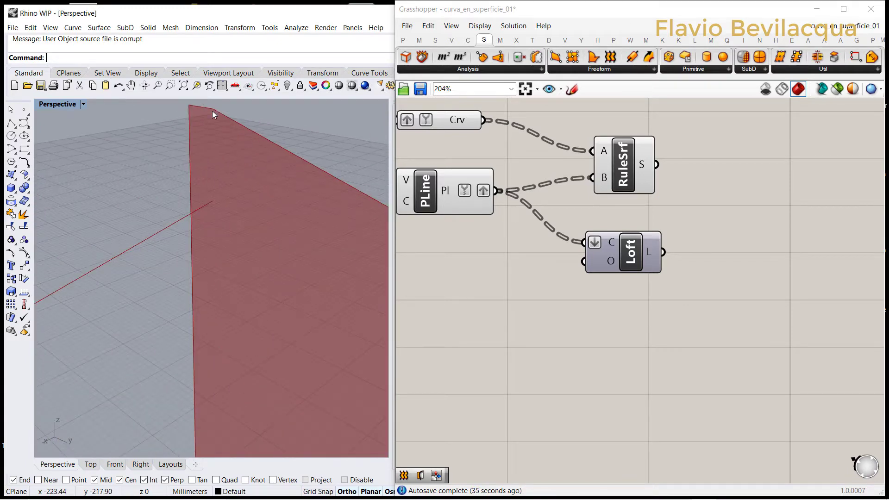
scroll(293, 157, down, 6)
scroll(255, 165, up, 3)
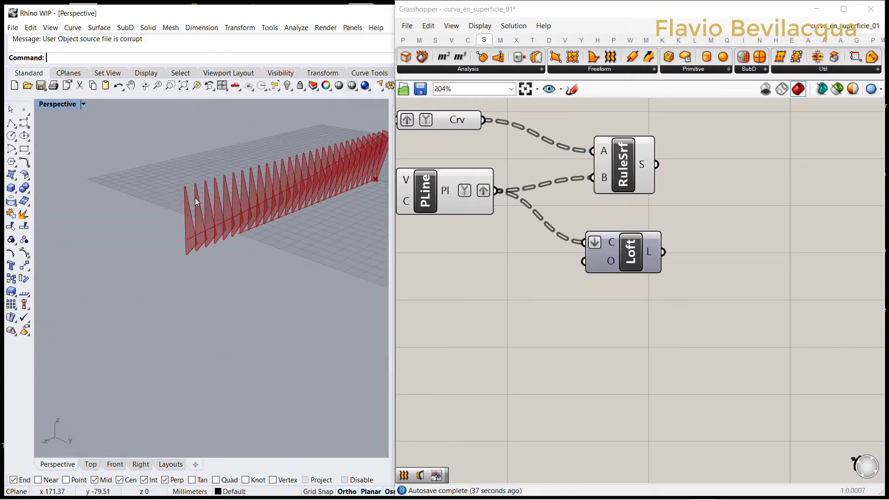
scroll(196, 198, up, 2)
scroll(656, 273, down, 8)
scroll(521, 318, up, 8)
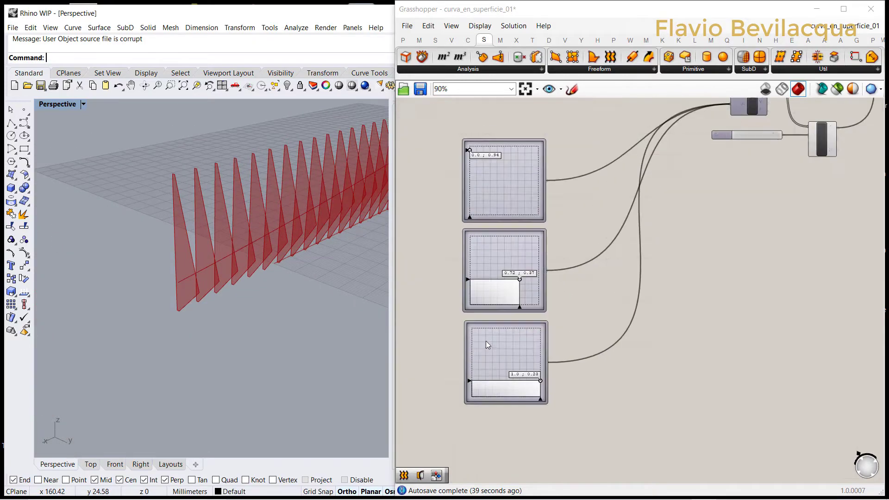
Step: Lower the first MD slider's point, set the third MD slider to 0.85 ; 0.01, and check the panels
drag(467, 159, 477, 242)
scroll(471, 201, down, 5)
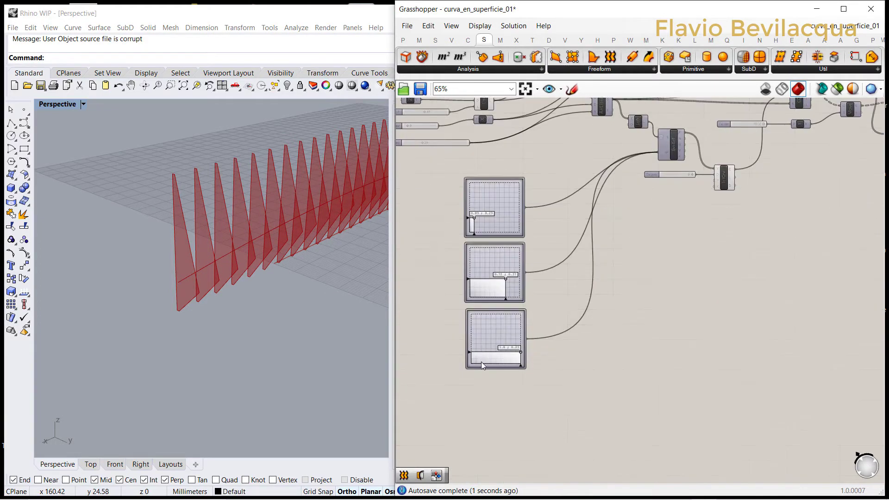
scroll(482, 362, up, 6)
scroll(526, 361, up, 1)
drag(543, 334, 517, 377)
scroll(263, 151, up, 3)
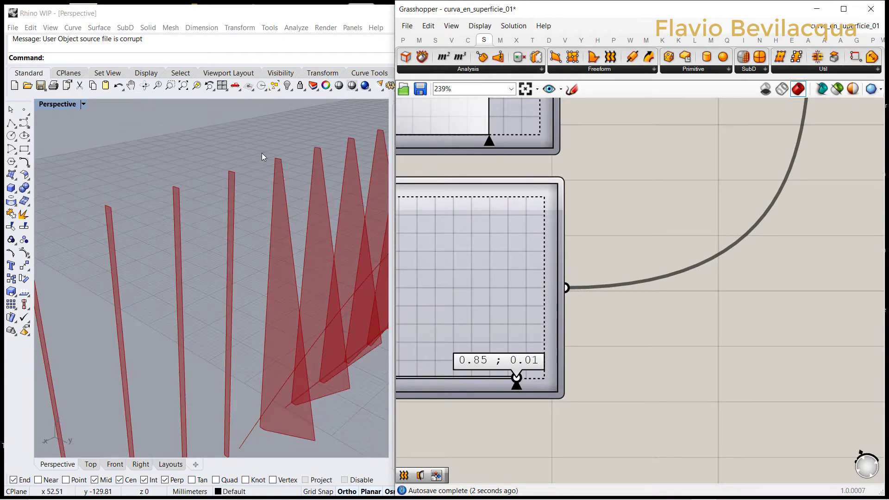
scroll(204, 175, down, 2)
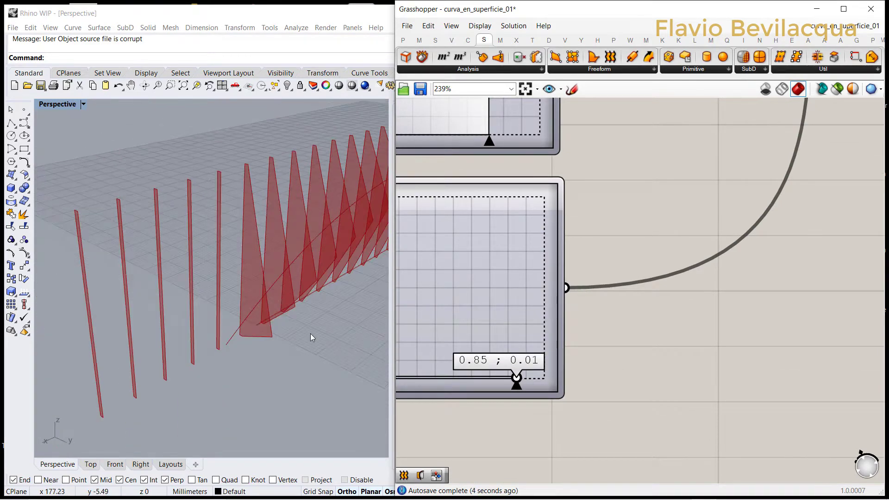
scroll(230, 281, down, 4)
scroll(343, 263, up, 1)
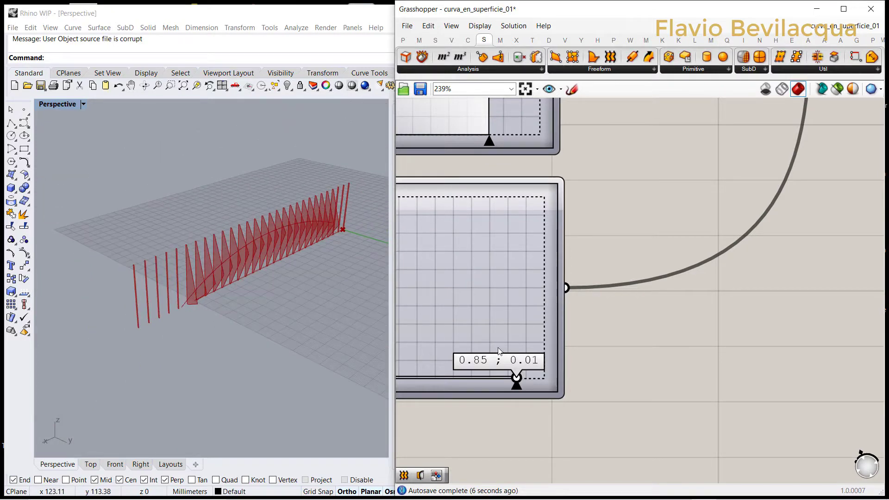
Step: Set the third MD slider to 1.0 ; 0.76 and check the resulting panels around the origin
scroll(544, 373, down, 2)
scroll(540, 371, up, 1)
drag(540, 371, 595, 251)
scroll(348, 221, up, 3)
scroll(349, 218, up, 2)
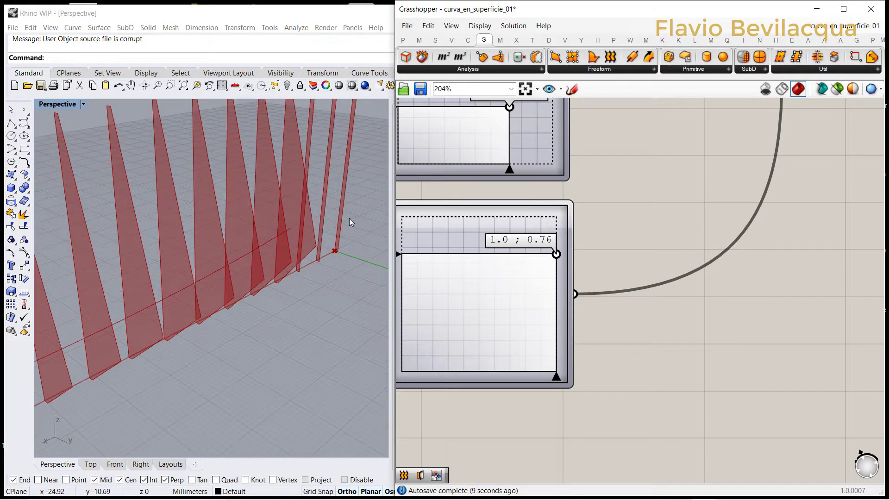
scroll(310, 223, down, 5)
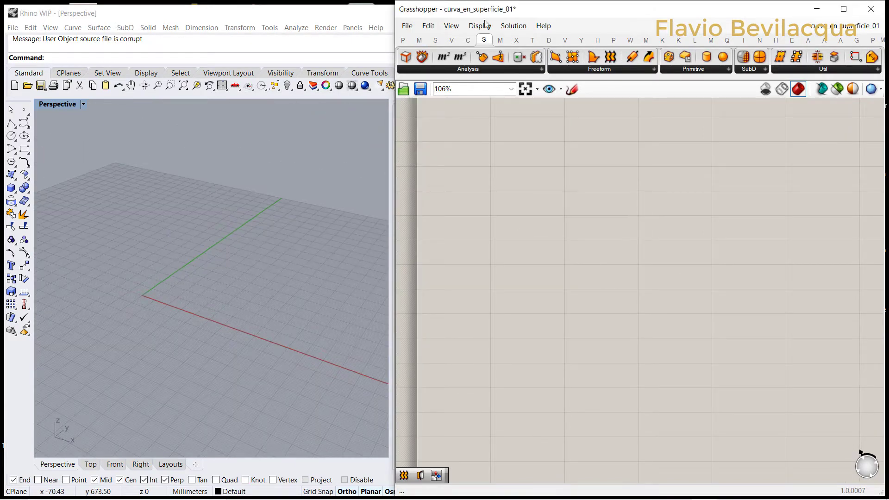
Step: Add a Line SDL component on an empty canvas area and feed a Construct Point into its start input
click(468, 40)
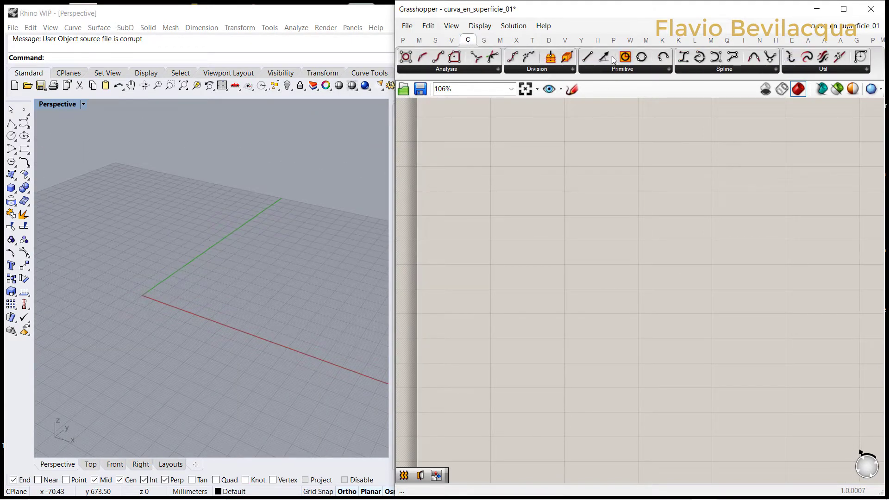
drag(604, 56, 623, 214)
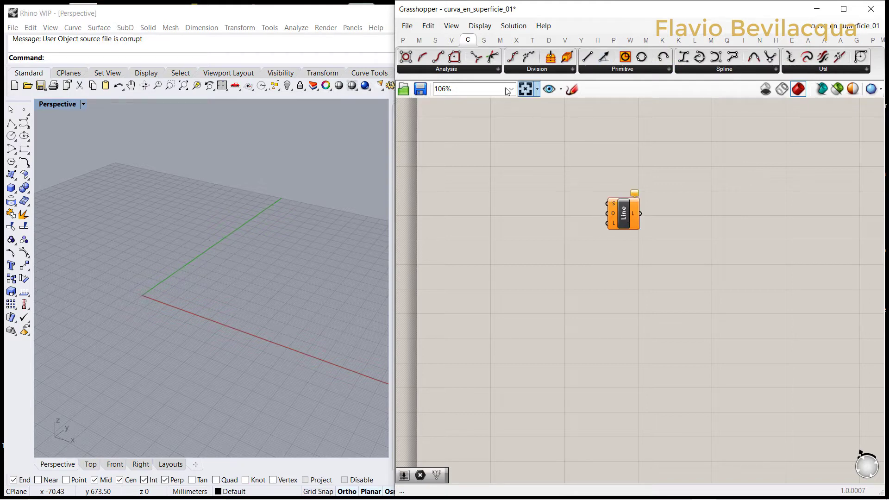
click(451, 40)
drag(667, 56, 607, 204)
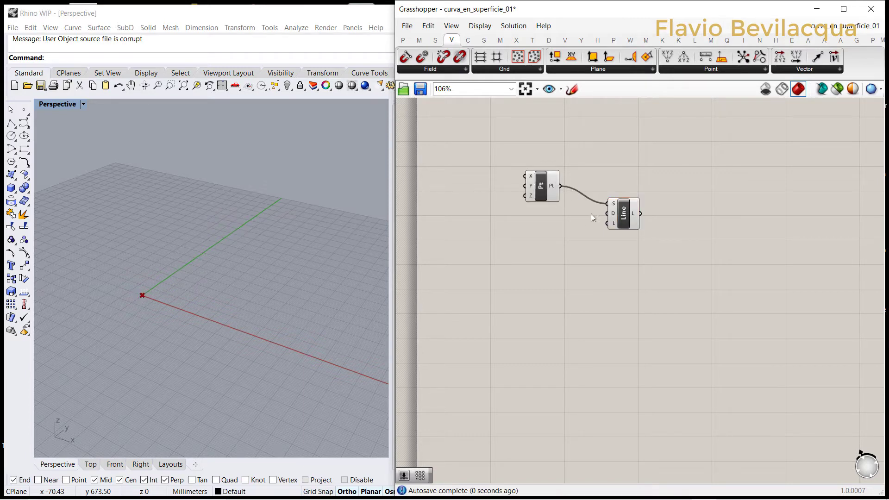
Step: Add a Unit Z vector, connect it to the line's direction input, and align it below the point component
click(820, 70)
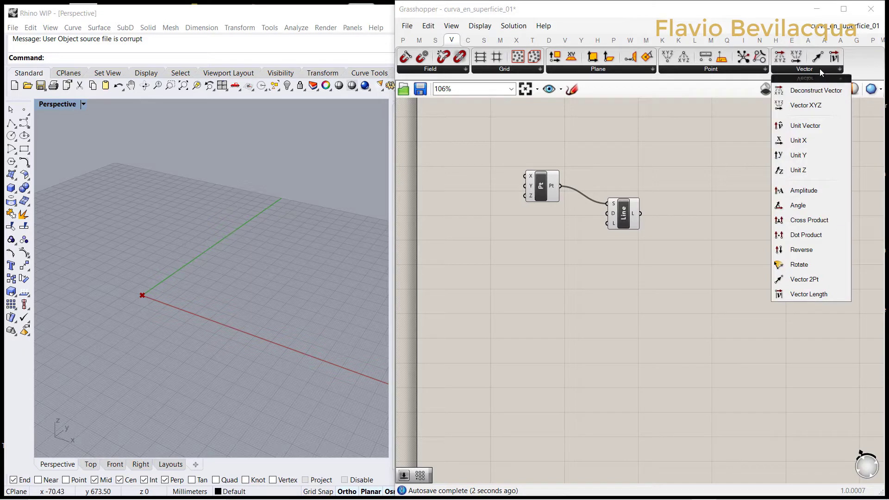
click(806, 171)
click(544, 225)
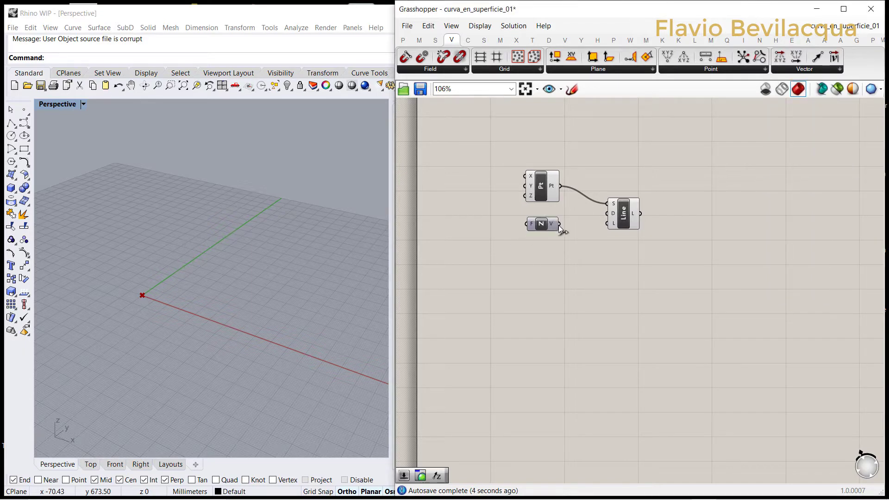
drag(601, 216, 607, 214)
drag(548, 226, 547, 218)
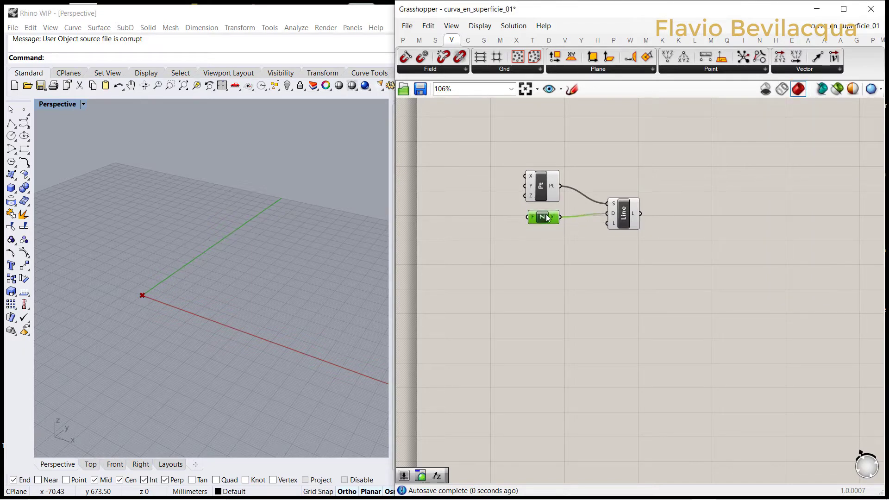
Step: Create a number slider with value 50, connect it to the line's length input, and place it under Unit Z
double_click(529, 255)
text(5)
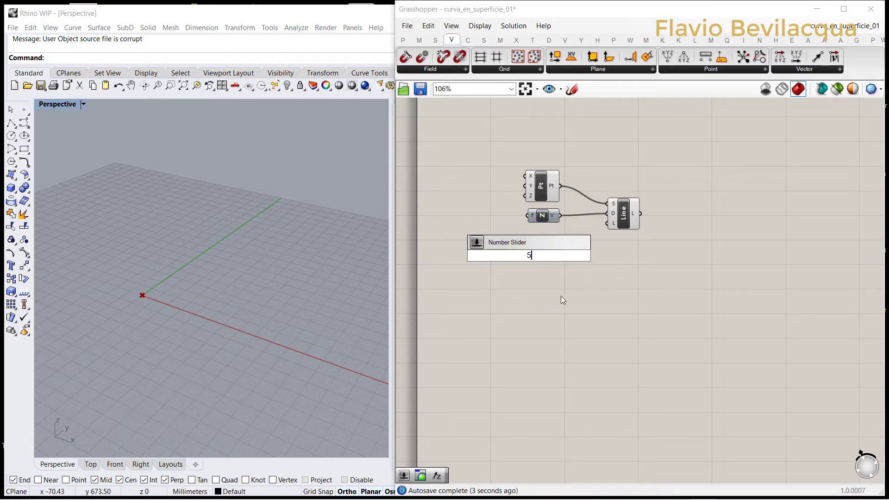
text(0)
key(Return)
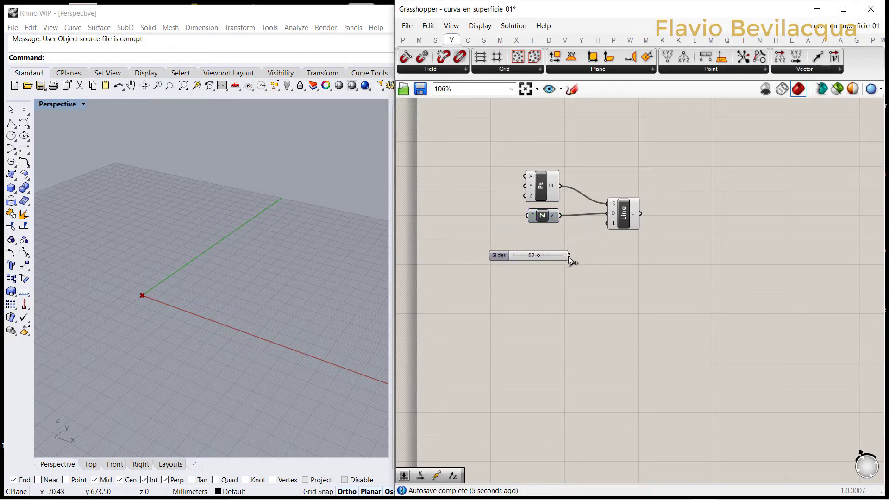
drag(569, 255, 603, 226)
drag(503, 254, 493, 234)
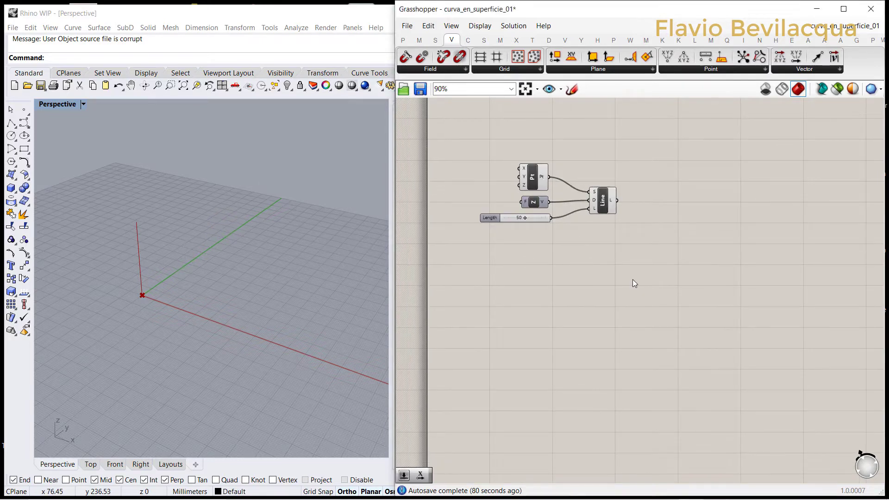
Step: Add a Linear Array component beside the line component and connect the line to its geometry input
double_click(633, 280)
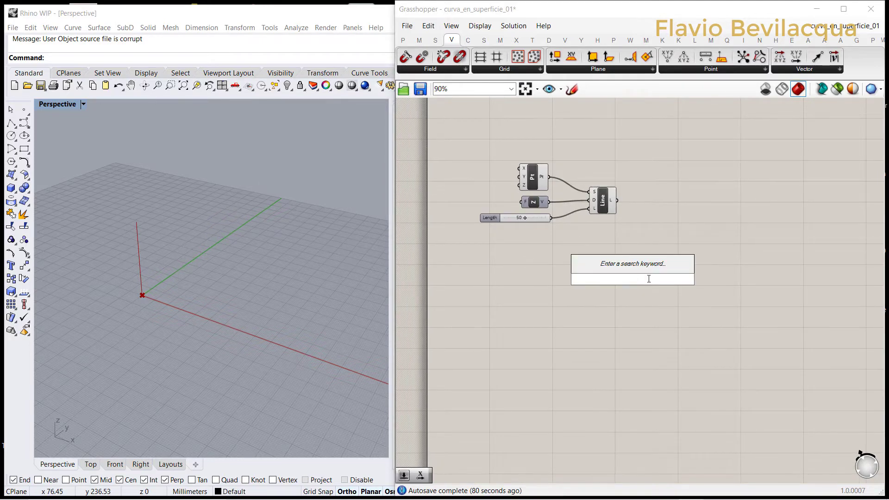
text(array)
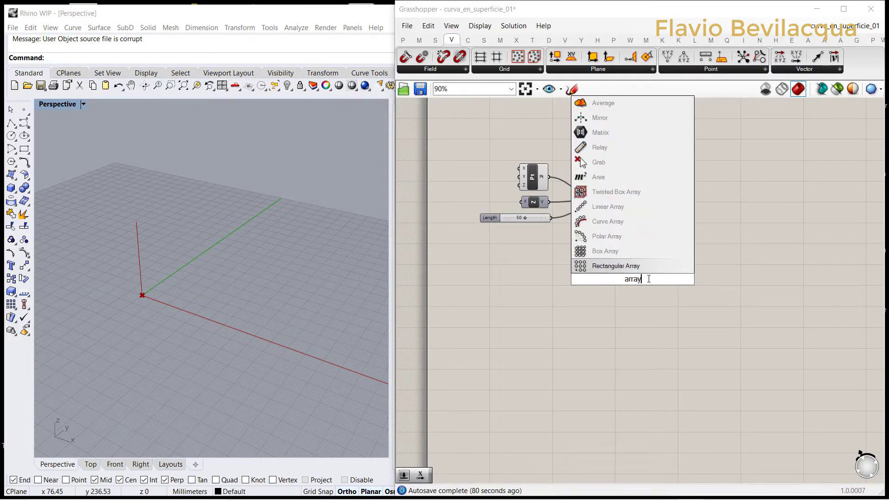
click(602, 207)
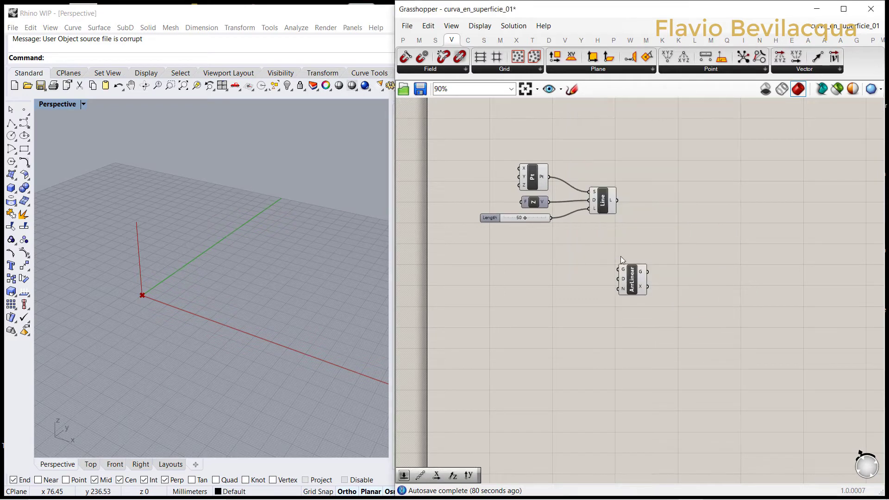
drag(641, 277, 698, 257)
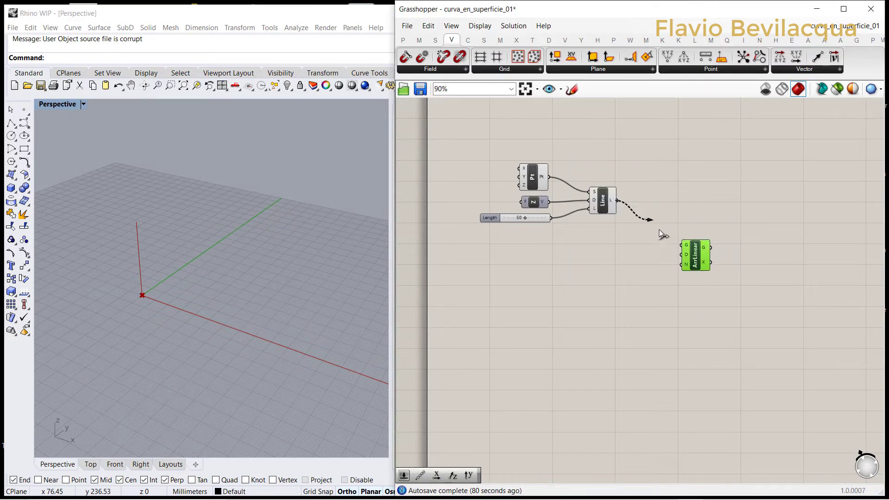
drag(659, 230, 684, 247)
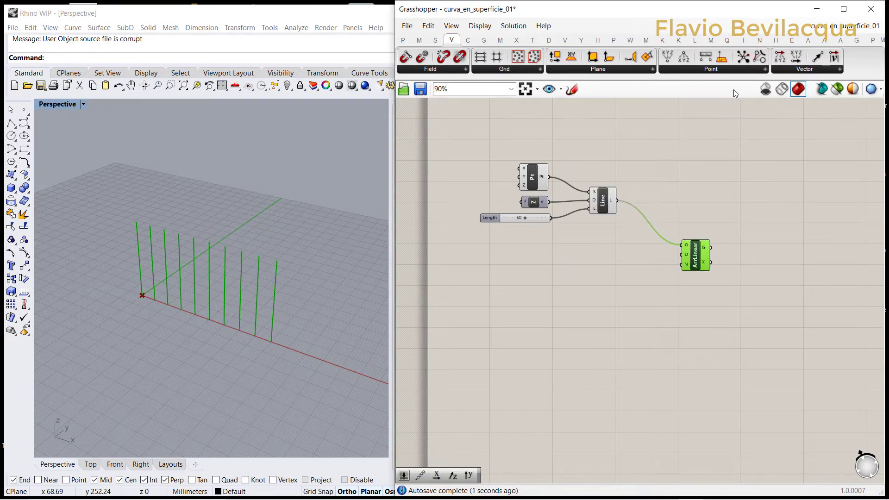
Step: Add a Unit Y vector and connect it to the Linear Array's direction input
click(791, 74)
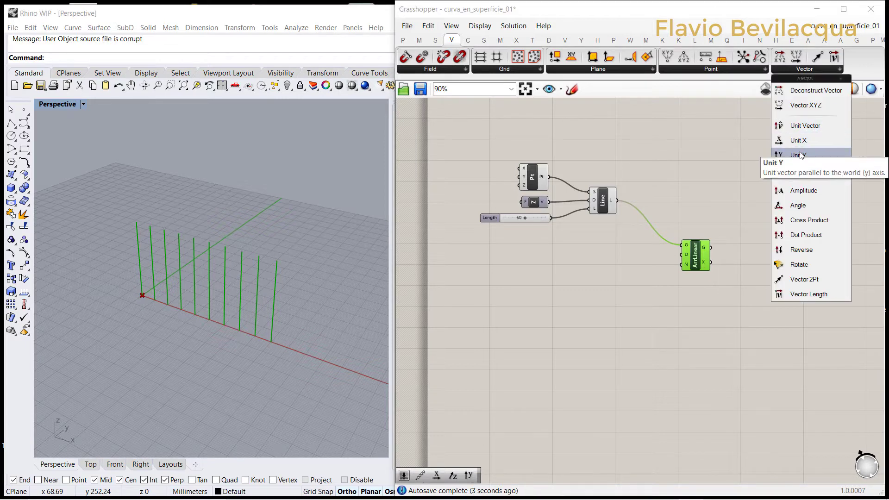
drag(795, 152, 785, 162)
drag(618, 264, 685, 249)
scroll(626, 258, up, 2)
click(615, 255)
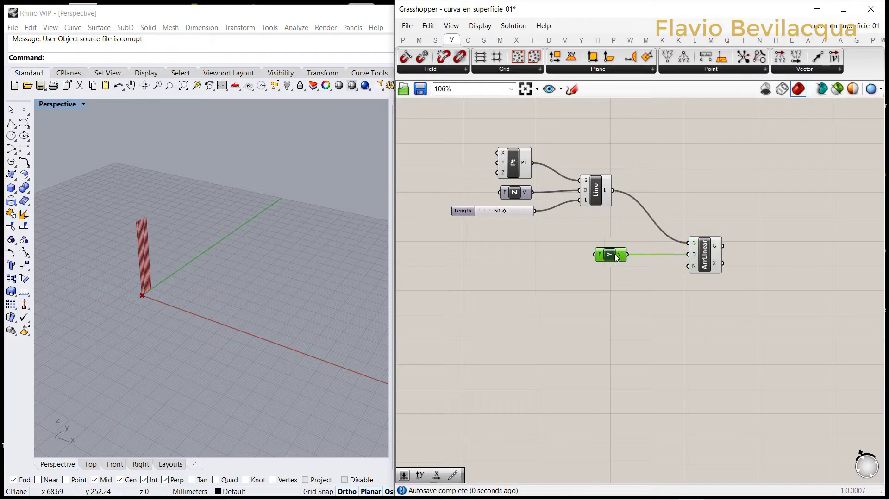
click(568, 279)
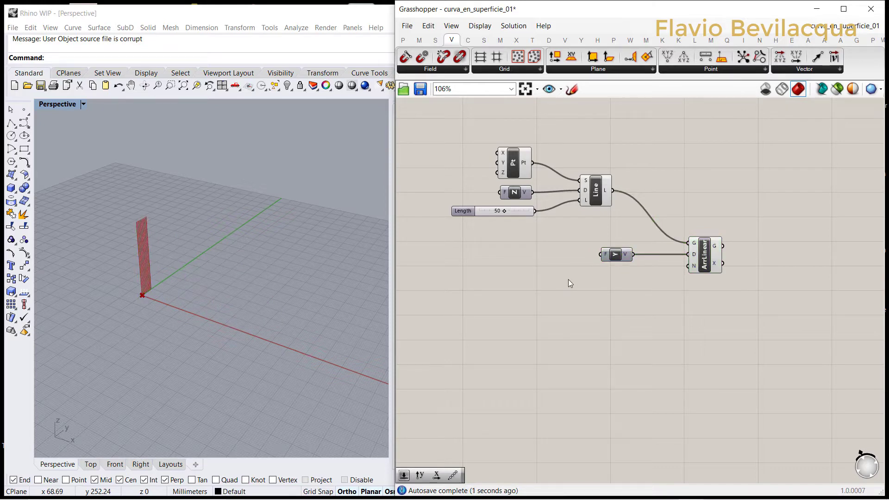
Step: Create a number slider with value 300 and connect it to the Unit Y vector's factor input
double_click(513, 255)
text(300)
key(Return)
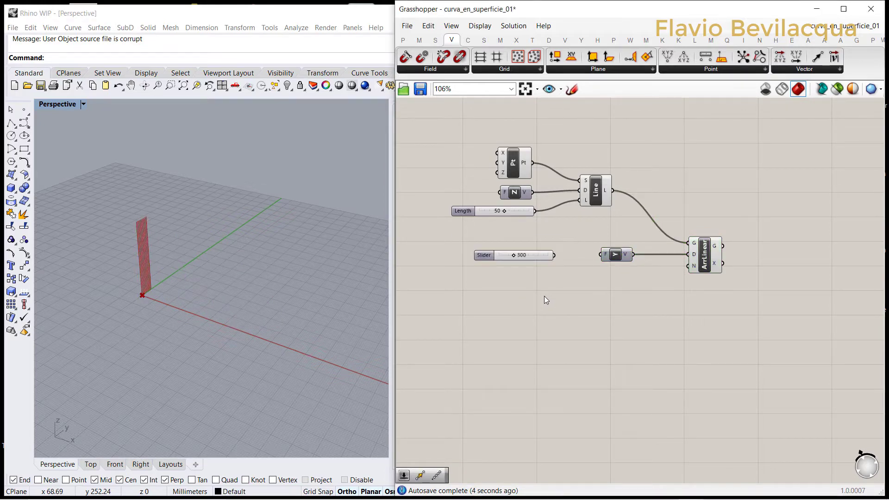
drag(555, 255, 601, 254)
scroll(485, 255, up, 4)
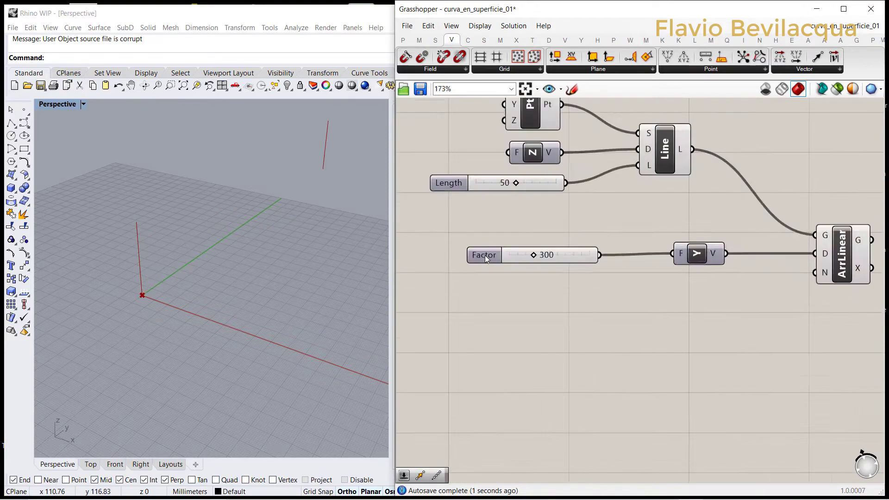
Step: Lengthen the Factor slider toward the Unit Y component and reduce its value to 31
drag(550, 255, 527, 255)
scroll(527, 255, down, 4)
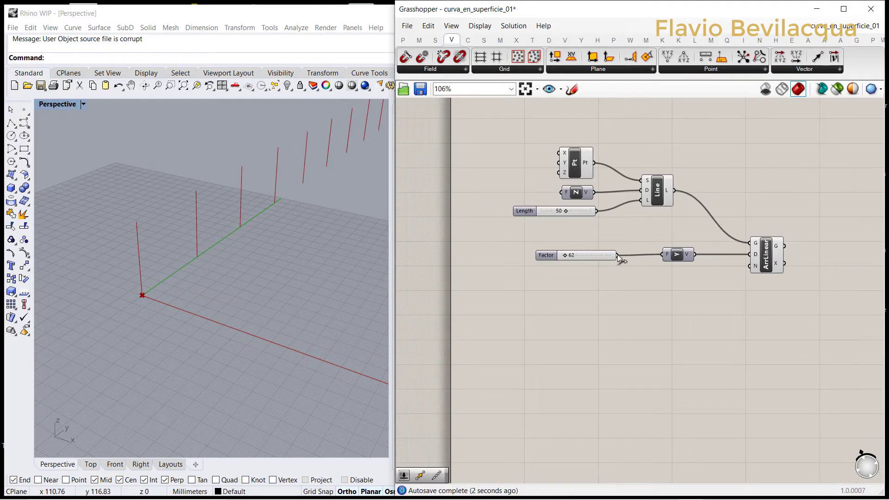
drag(543, 259, 468, 258)
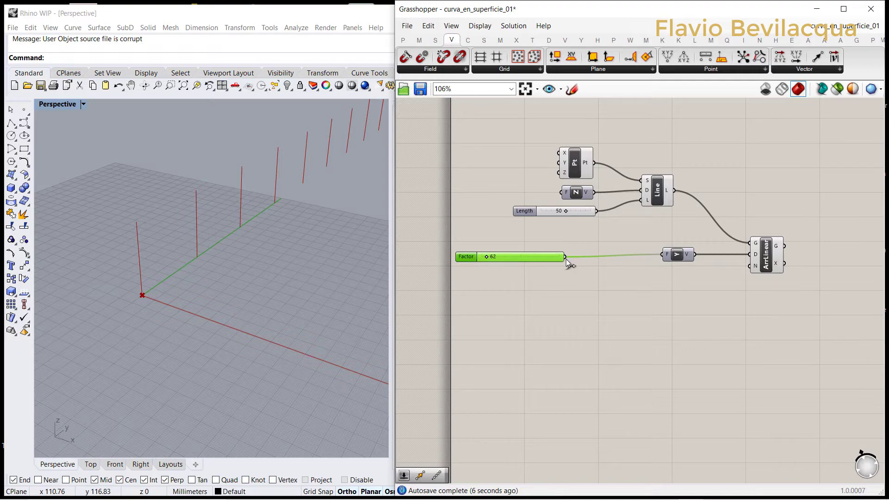
drag(564, 257, 643, 257)
scroll(483, 254, up, 4)
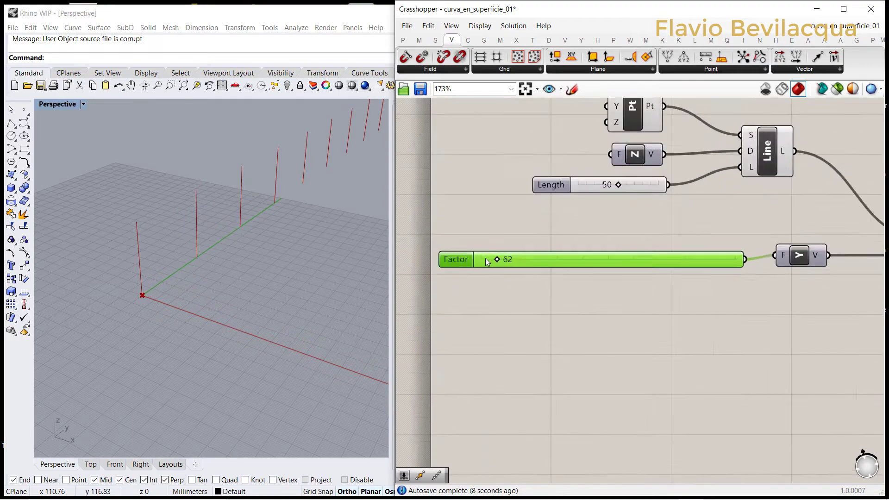
mouse_move(500, 258)
mouse_down()
mouse_move(524, 258)
mouse_move(487, 258)
mouse_up()
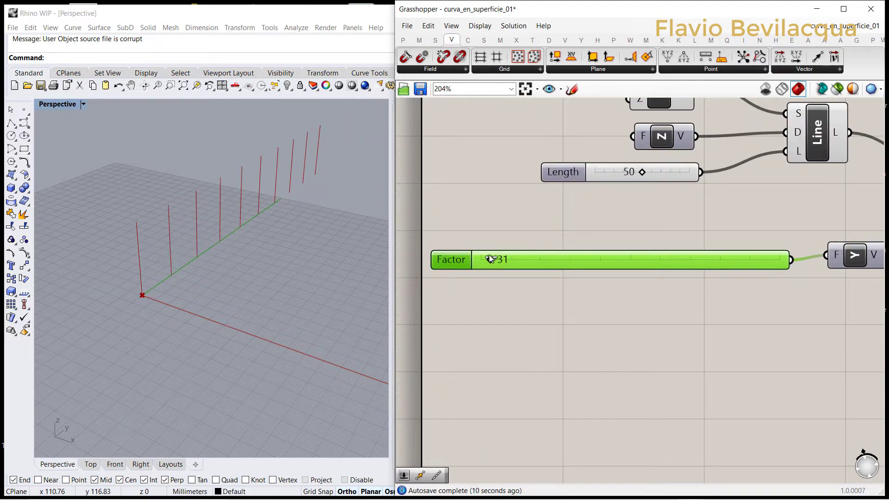
Step: Set the Factor slider's maximum to 300 and reduce its value to 17
double_click(454, 257)
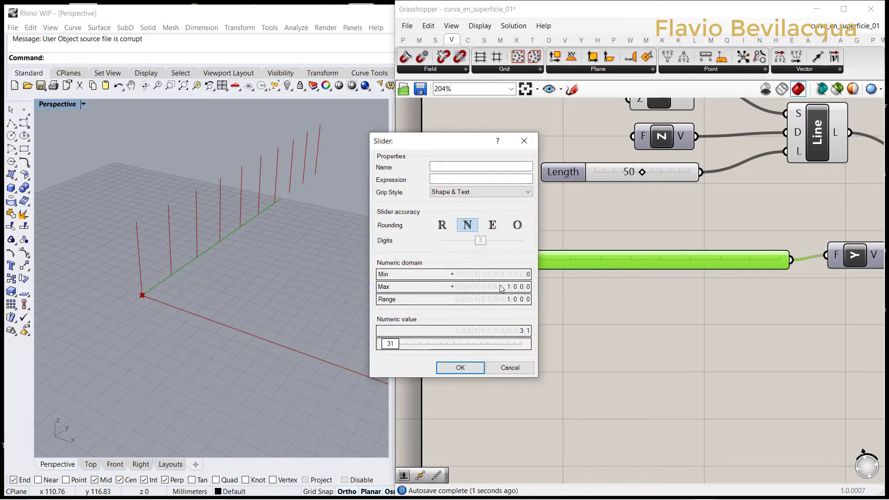
double_click(502, 288)
text(3)
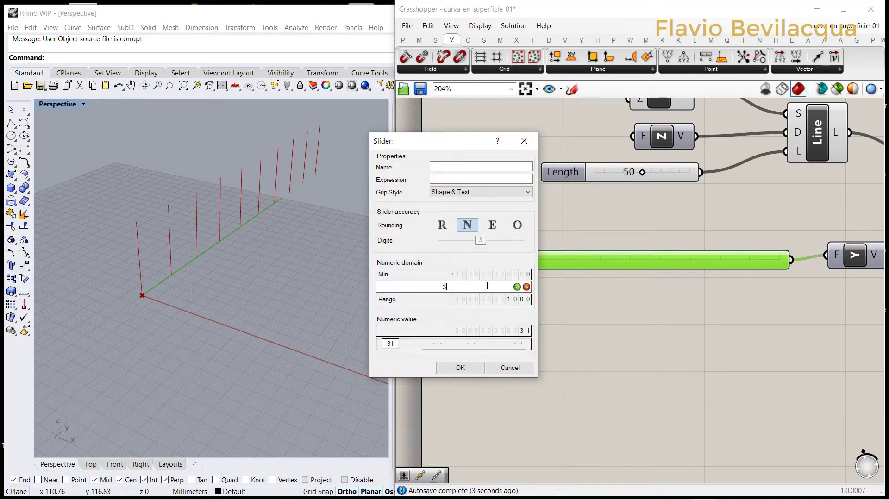
text(00)
click(517, 287)
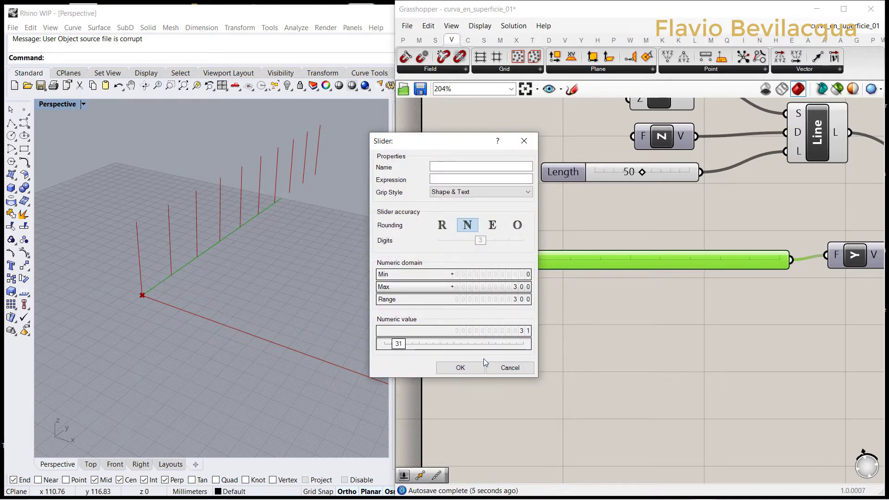
click(460, 368)
mouse_move(515, 262)
mouse_down()
mouse_move(492, 259)
mouse_move(501, 259)
mouse_up()
Step: Create a number slider with value 50 below the Unit Y vector and connect it to the Linear Array's count input
scroll(541, 227, down, 5)
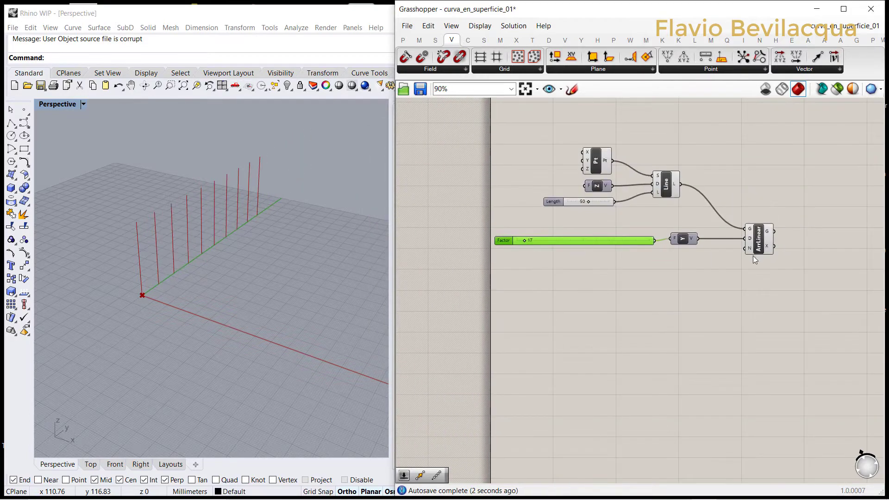
double_click(688, 266)
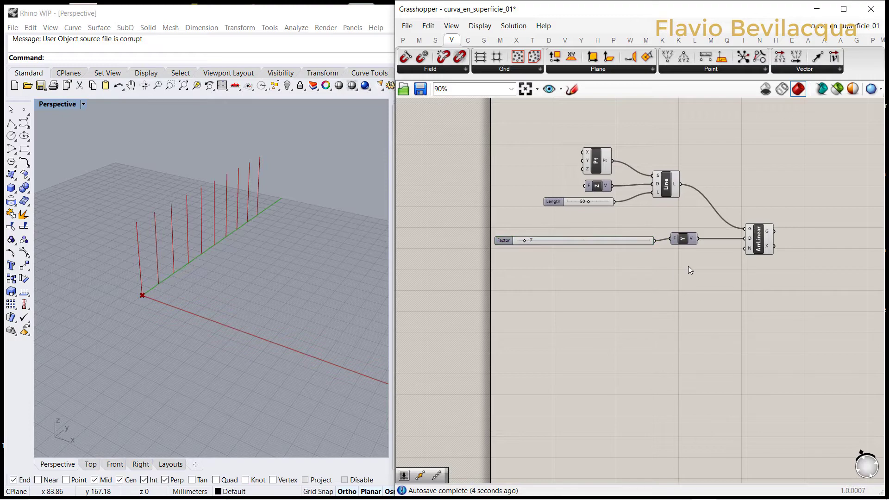
text(50)
key(Return)
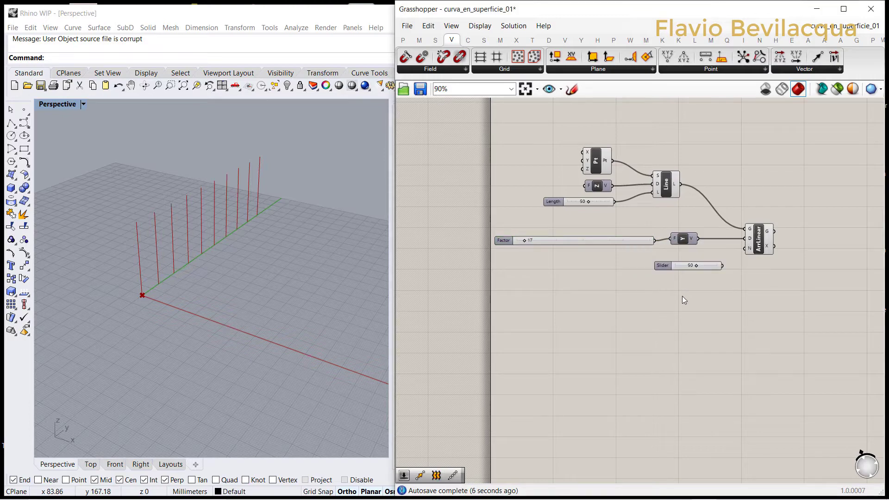
scroll(709, 287, up, 3)
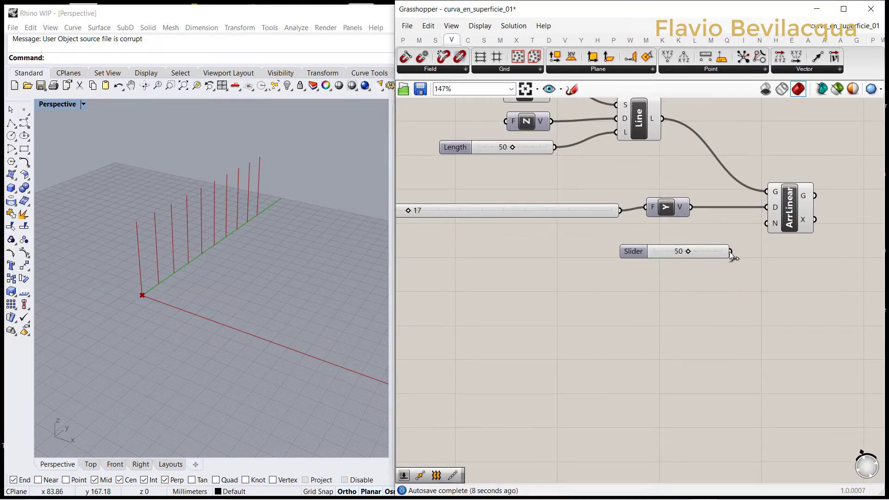
drag(731, 252, 767, 223)
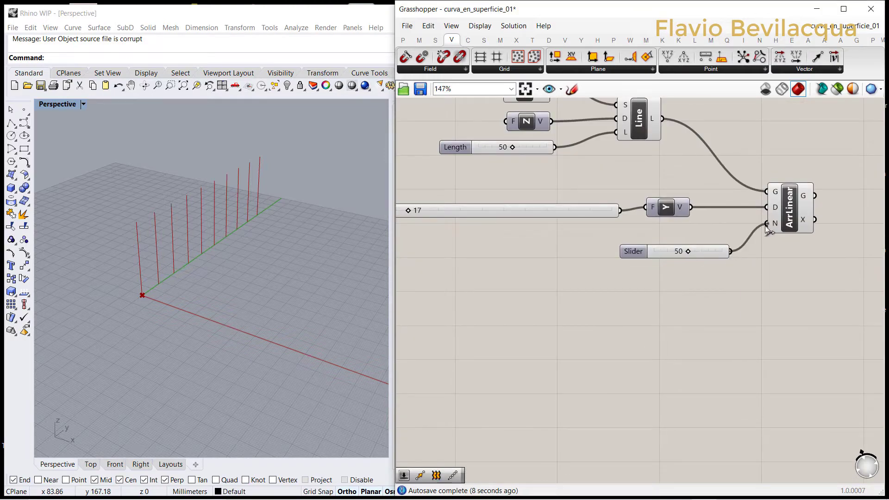
Step: Reduce the Count slider's value to 14
click(633, 251)
scroll(673, 246, up, 3)
drag(678, 243, 638, 242)
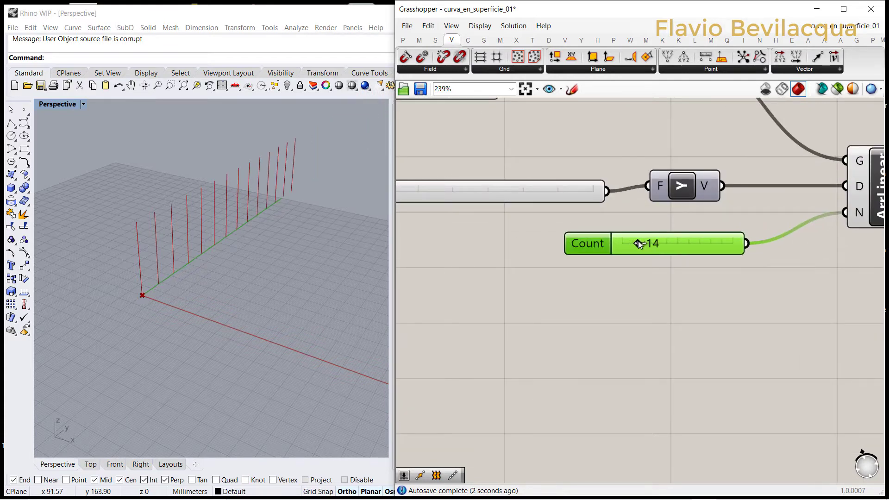
click(580, 257)
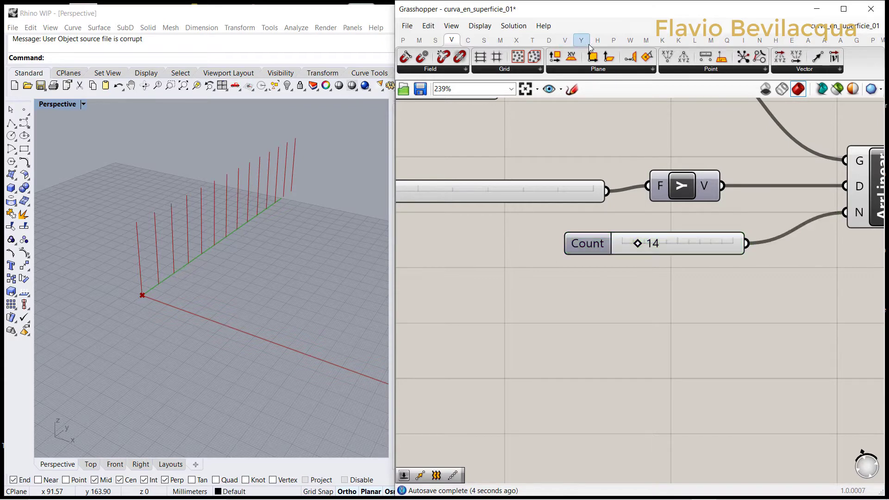
Step: Add a Loft component beside the Linear Array and connect the arrayed lines to its curves input
click(485, 41)
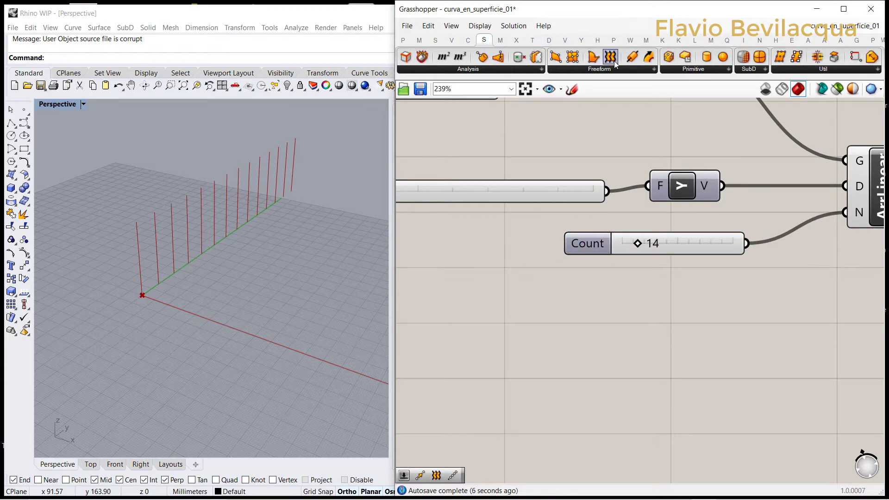
scroll(516, 229, down, 5)
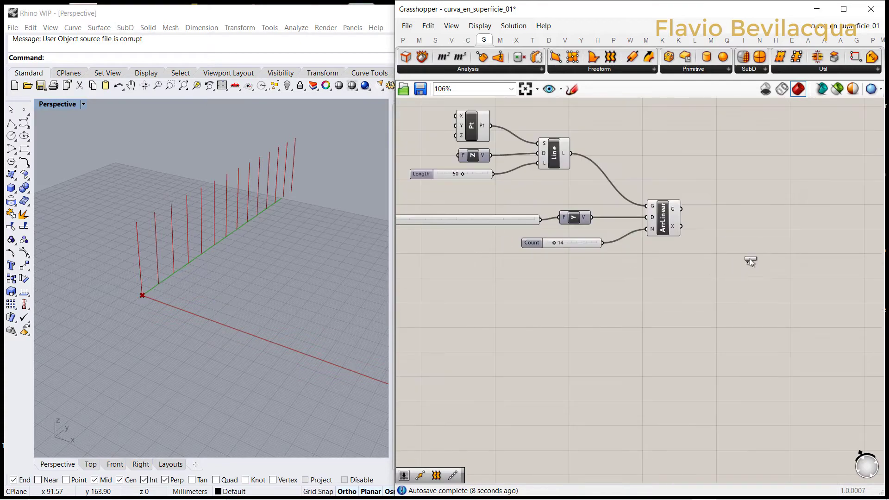
scroll(760, 260, up, 3)
drag(766, 260, 766, 261)
drag(650, 198, 744, 254)
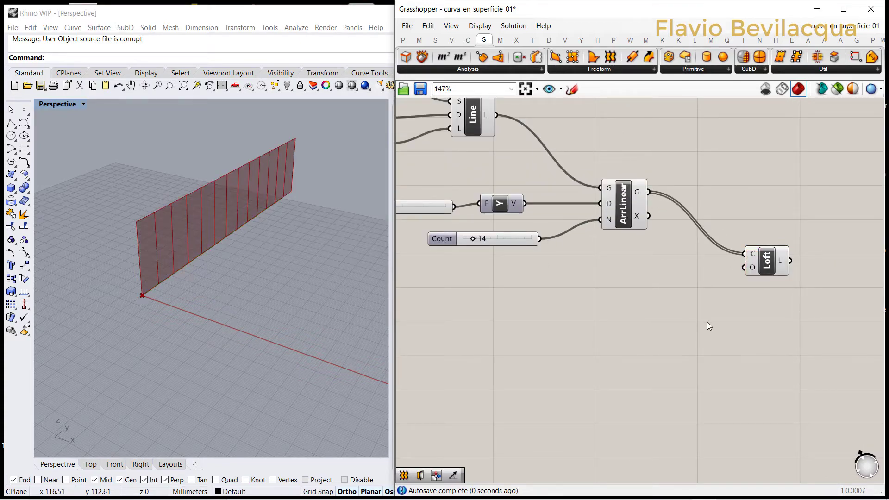
scroll(690, 245, down, 4)
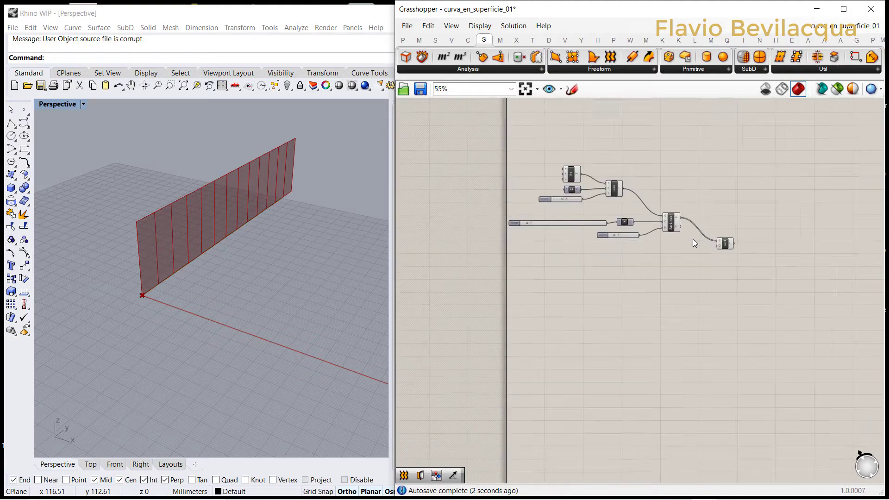
click(723, 247)
click(535, 287)
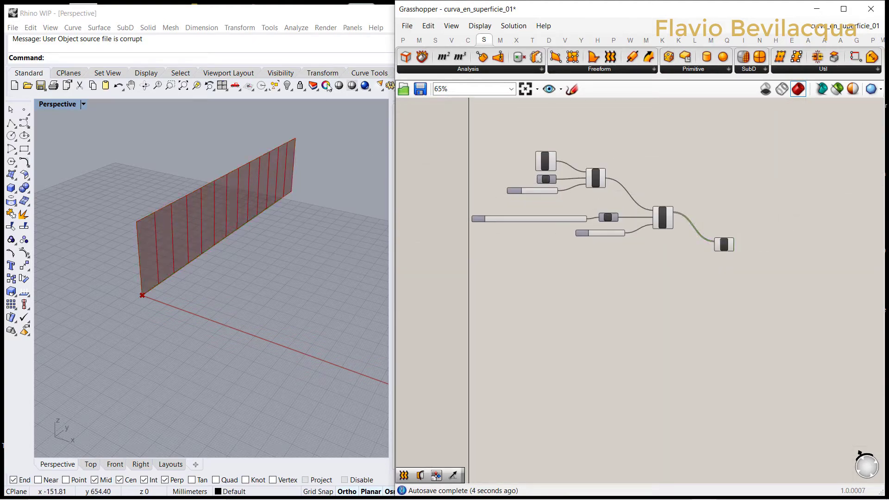
Step: Add an MD Slider to the canvas and place it below the Count slider
click(405, 42)
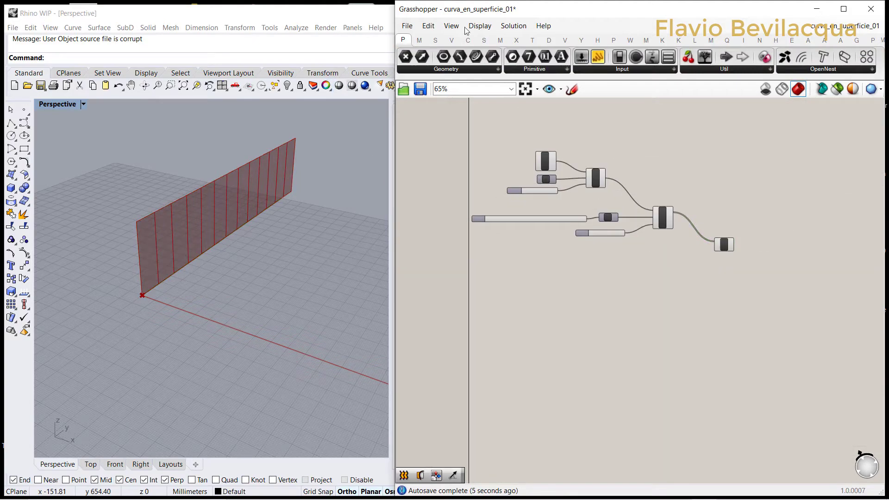
click(614, 69)
drag(601, 142, 552, 337)
click(574, 279)
right_drag(622, 303, 498, 270)
scroll(498, 269, down, 1)
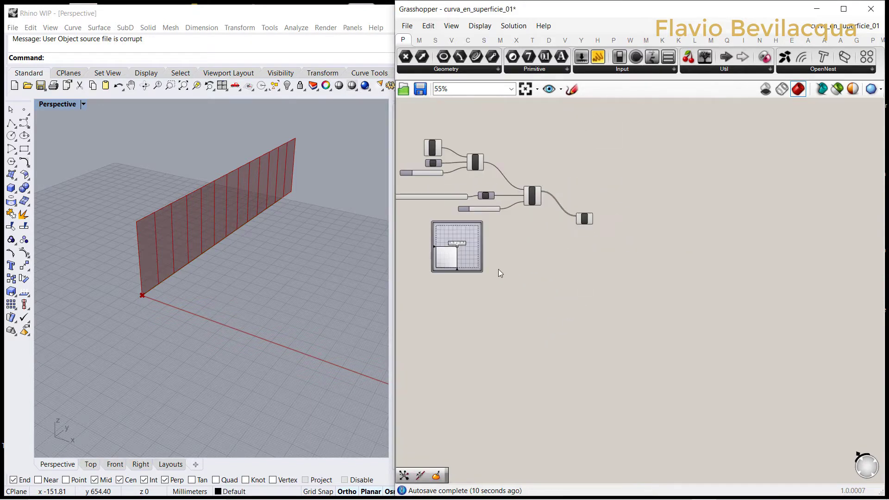
click(463, 256)
Step: Duplicate the MD Slider until there are four and stack them in a vertical column
scroll(507, 232, down, 1)
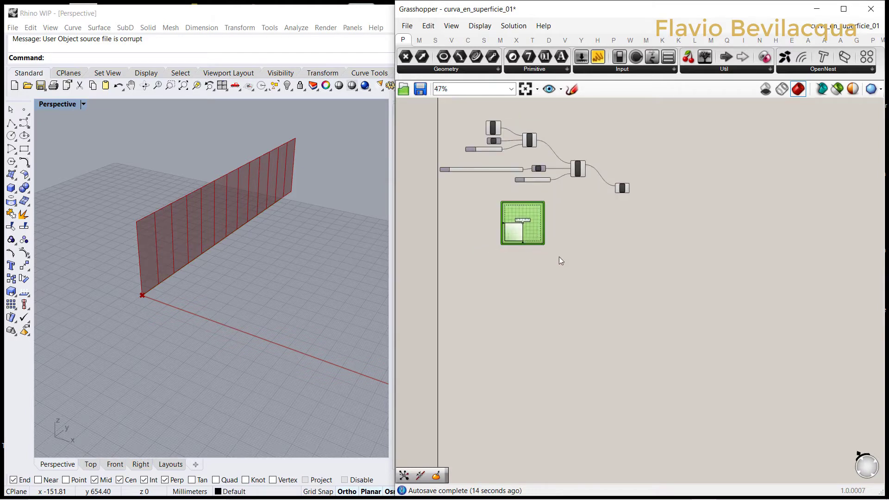
key(ctrl+c)
key(ctrl+v)
drag(524, 224, 525, 272)
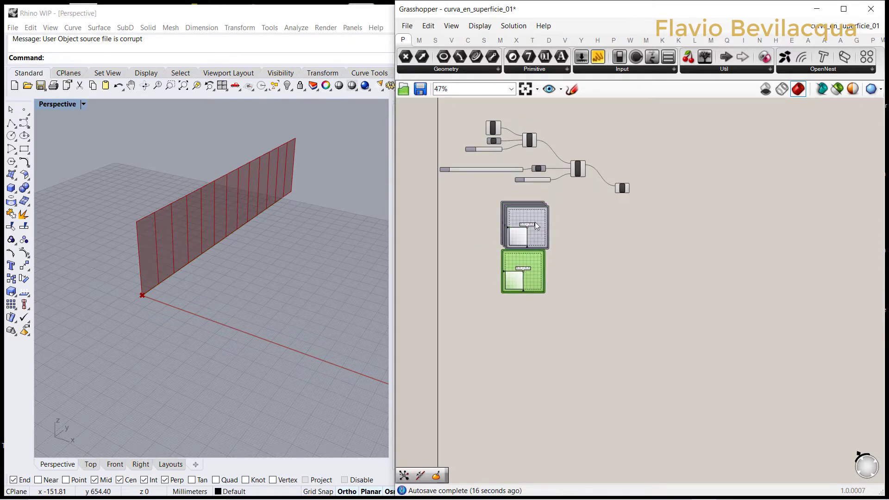
drag(535, 222, 533, 313)
drag(539, 233, 536, 368)
click(574, 288)
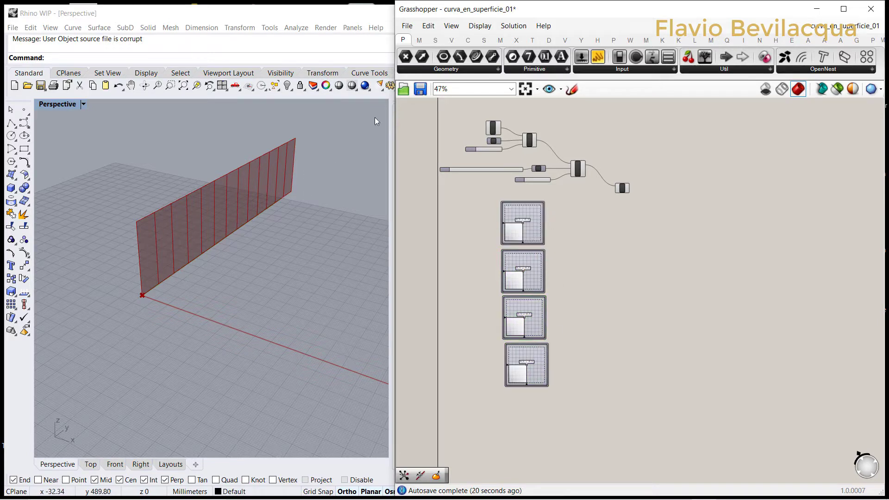
Step: Add an Evaluate Surface component beside the column of MD Sliders
click(484, 40)
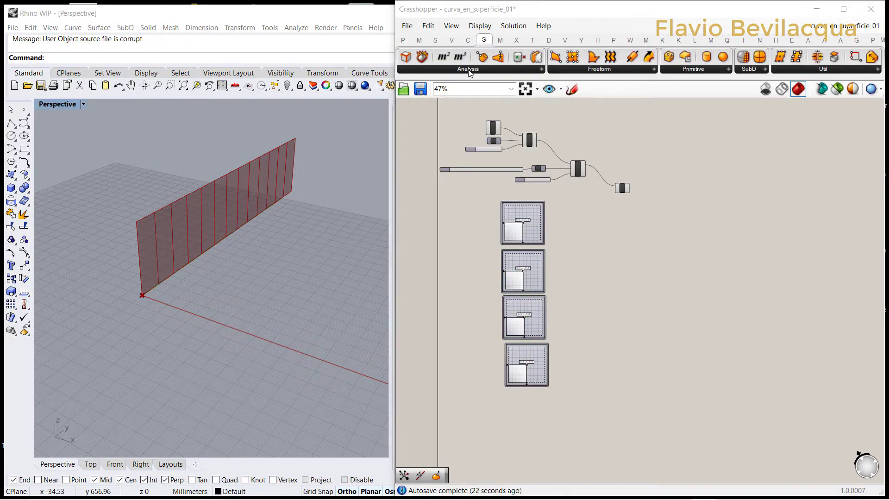
click(468, 71)
drag(448, 285, 596, 295)
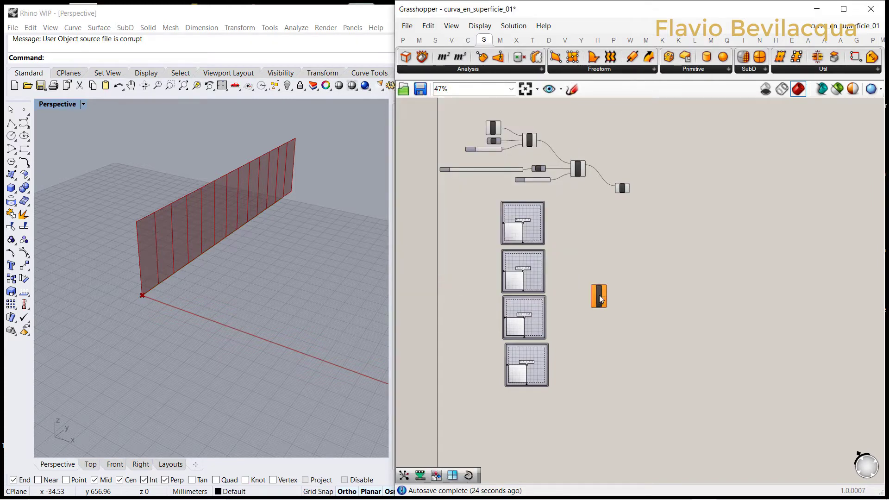
scroll(556, 239, up, 3)
drag(535, 213, 606, 336)
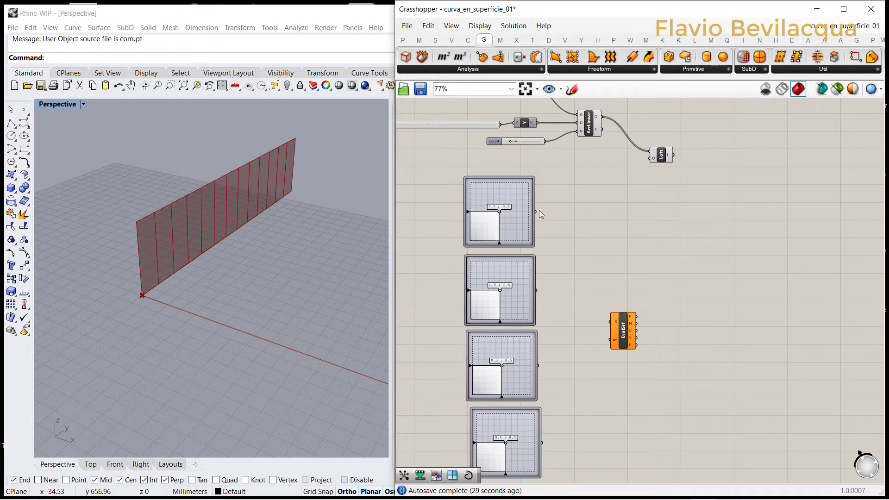
drag(537, 212, 608, 325)
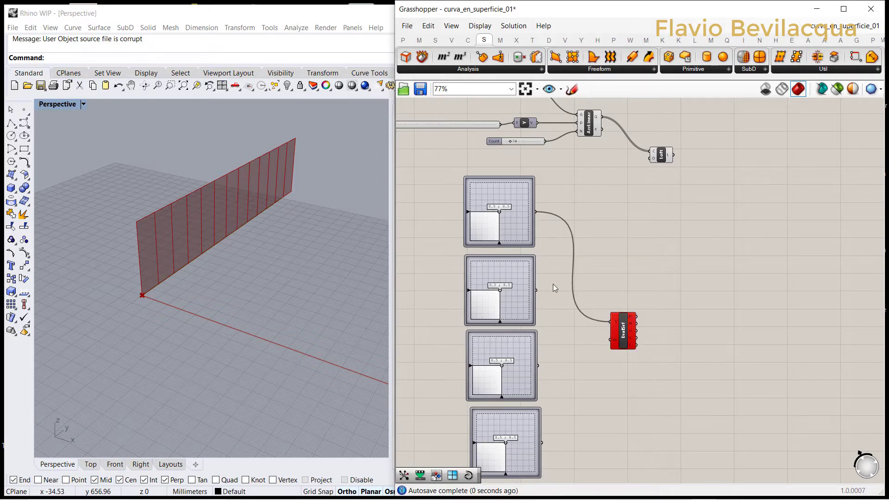
drag(537, 291, 616, 326)
drag(538, 367, 612, 326)
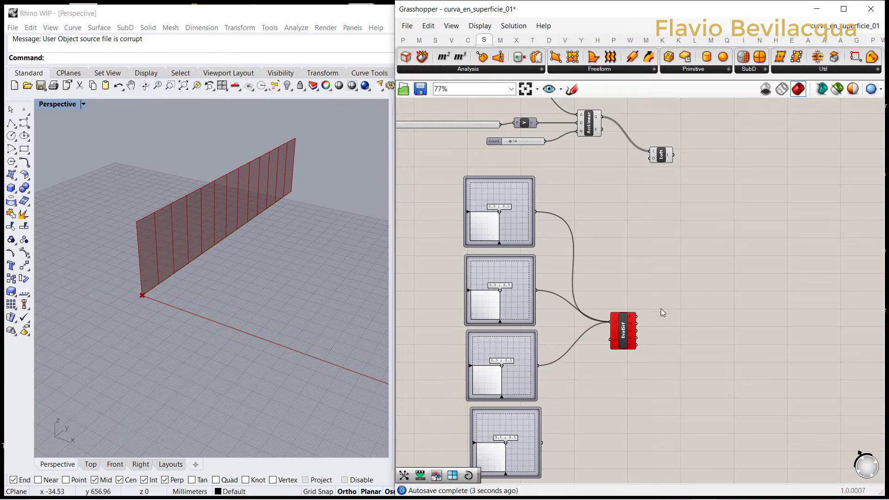
key(ctrl+z)
key(ctrl+z)
key(ctrl+z)
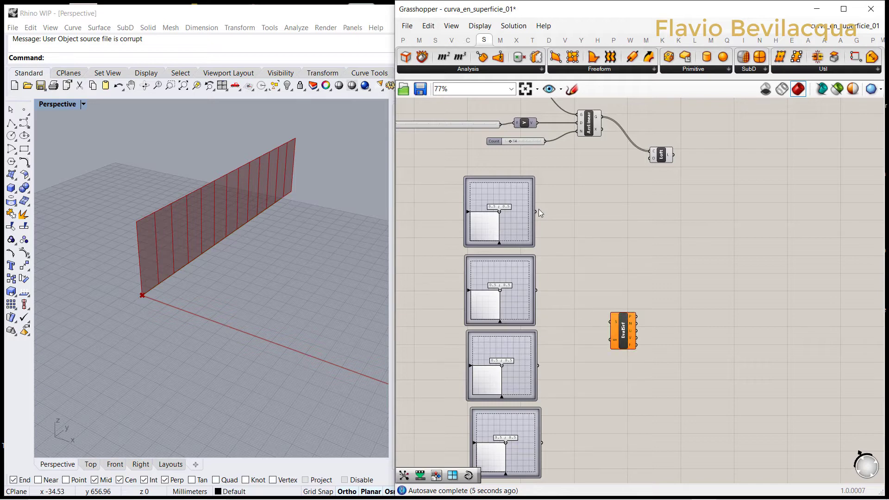
Step: Connect all four MD Sliders, in order from first to fourth, to the Evaluate Surface's uv input
drag(536, 211, 611, 339)
shift+drag(537, 292, 611, 339)
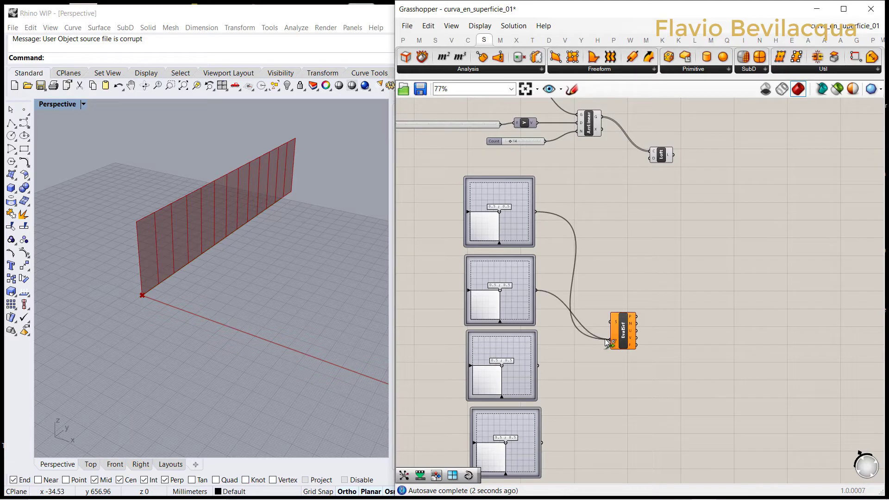
shift+drag(537, 365, 611, 339)
shift+drag(543, 443, 611, 341)
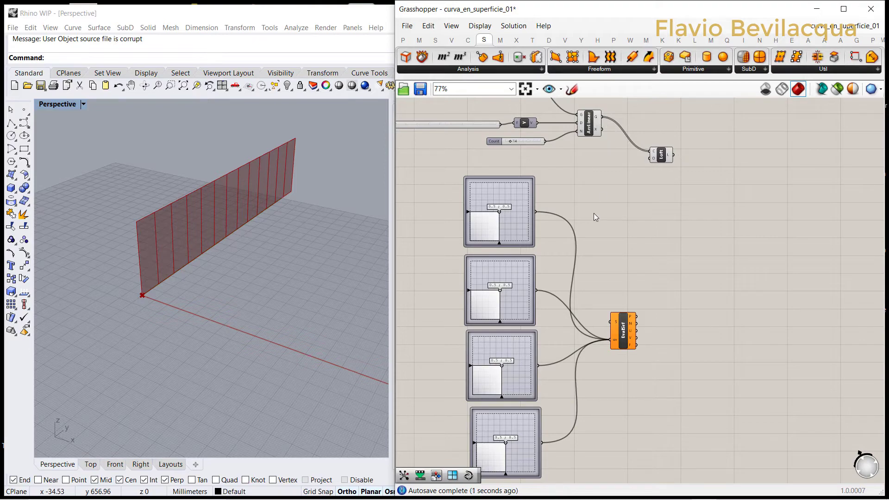
Step: Connect the Loft output to the Evaluate Surface's surface input and move Evaluate Surface farther from the MD Sliders
scroll(594, 213, down, 3)
scroll(564, 136, up, 4)
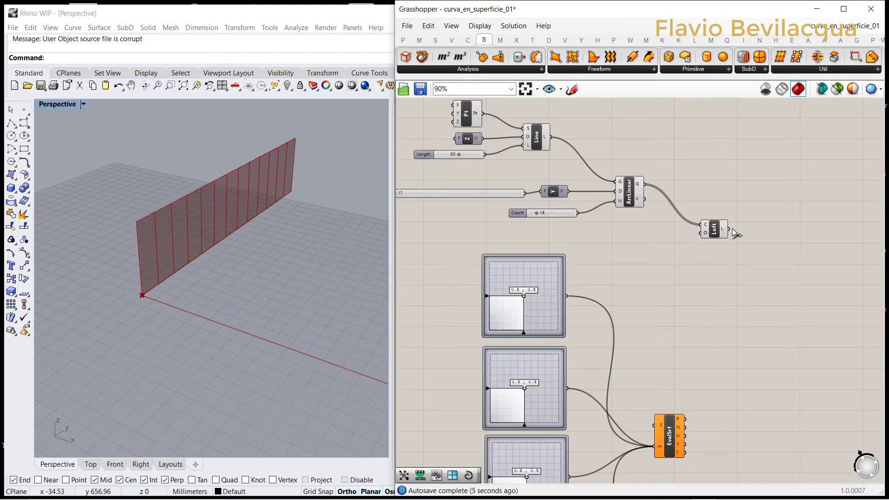
drag(730, 230, 655, 425)
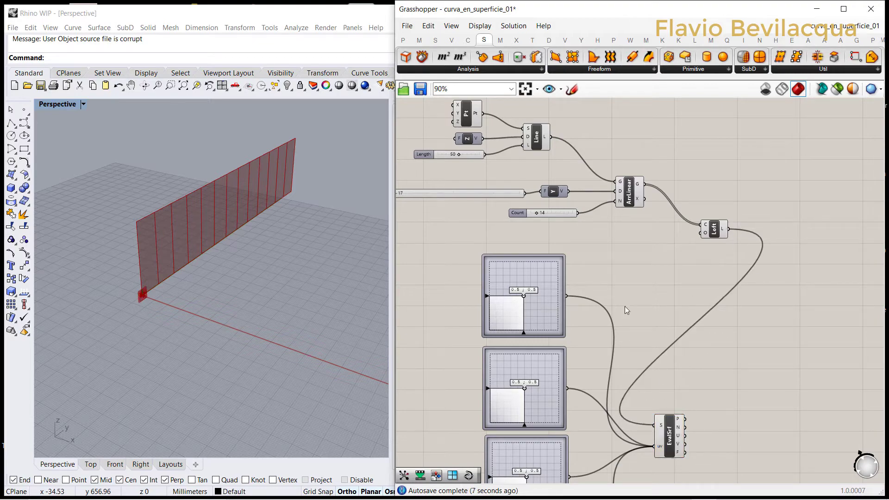
scroll(624, 306, down, 3)
scroll(644, 364, up, 1)
drag(641, 353, 720, 350)
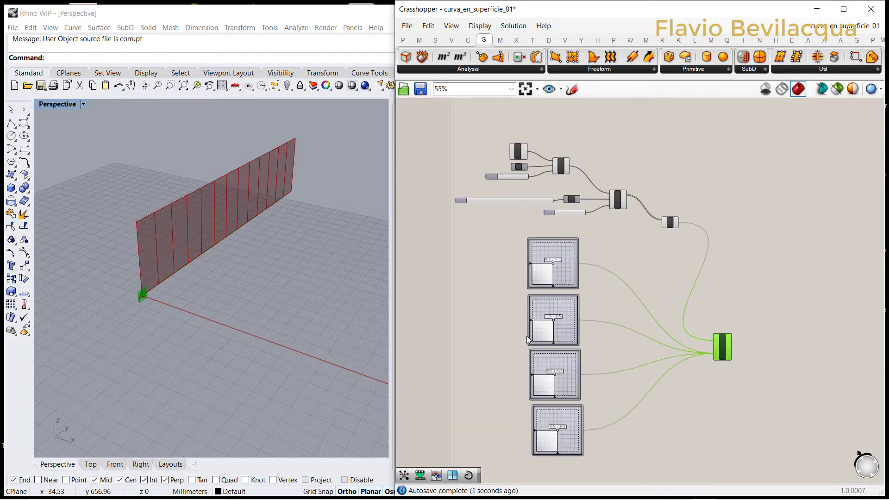
Step: Raise both coordinates of the first MD Slider close to their maximum and set the second one to about 0.75 ; 0.48
scroll(526, 335, up, 2)
scroll(575, 201, up, 2)
drag(584, 194, 651, 143)
scroll(650, 142, down, 2)
scroll(608, 254, up, 1)
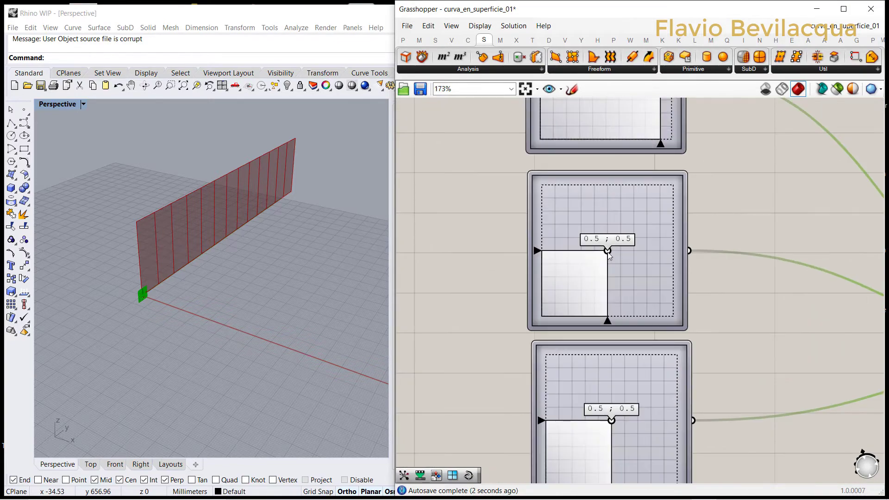
drag(608, 252, 641, 254)
Step: Set the third MD Slider to about 0.64 ; 0.33 and the fourth to about 0.17 ; 0.26
scroll(641, 254, down, 2)
scroll(591, 356, up, 2)
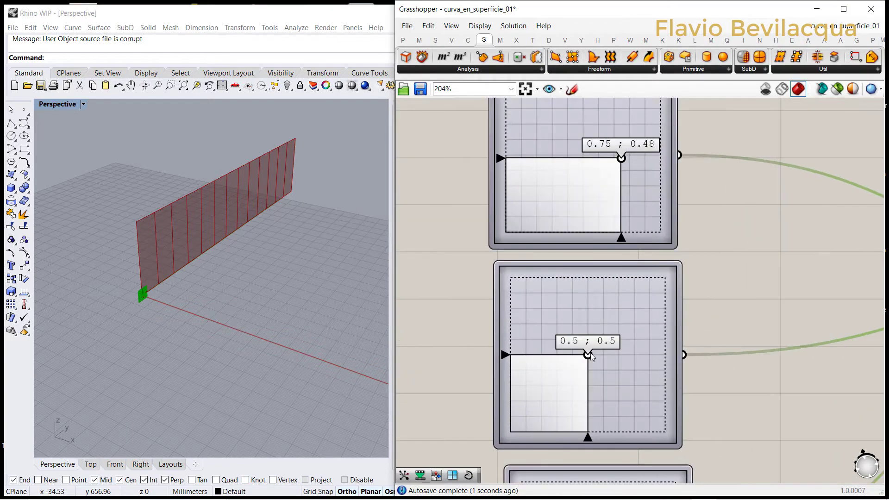
drag(589, 358, 610, 382)
scroll(611, 382, down, 2)
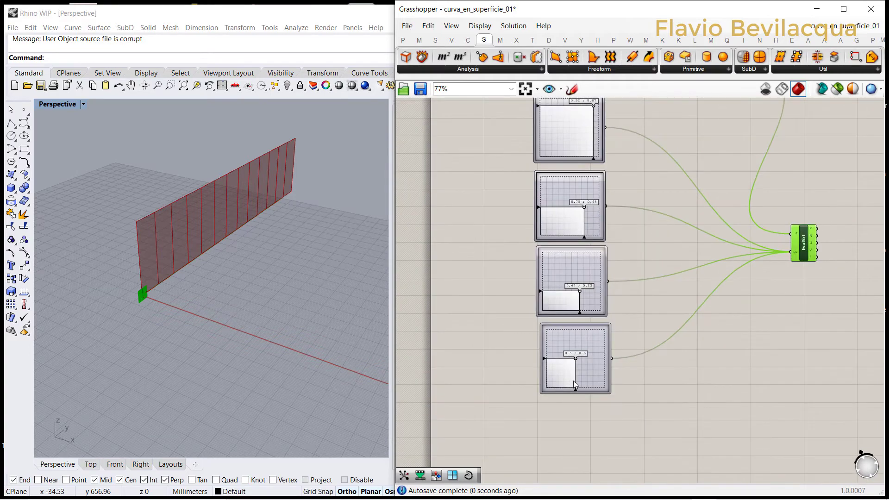
scroll(573, 380, up, 2)
drag(548, 326, 525, 328)
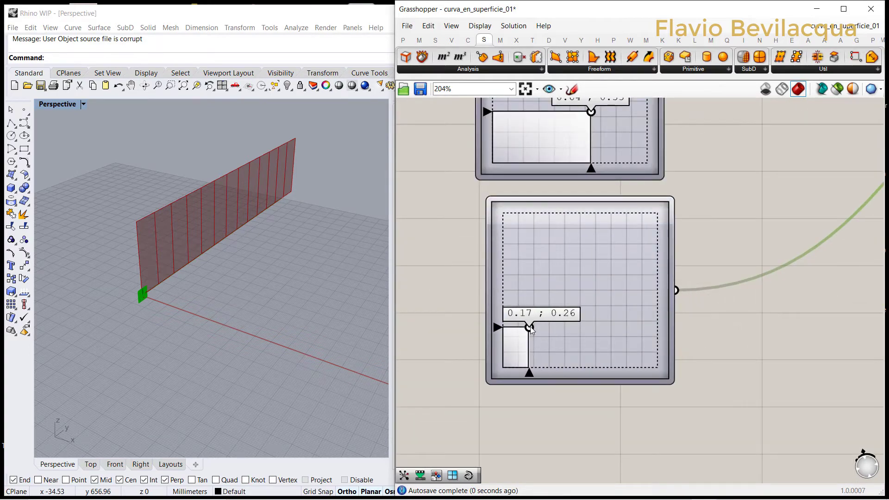
Step: Reparameterize the surface input of the Evaluate Surface component
scroll(131, 297, up, 11)
scroll(162, 303, down, 12)
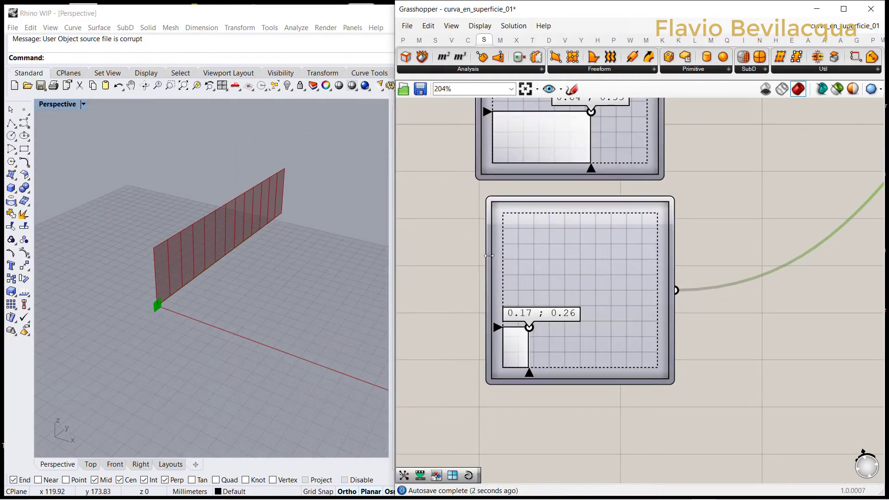
scroll(563, 196, down, 5)
scroll(677, 185, up, 3)
scroll(677, 184, up, 6)
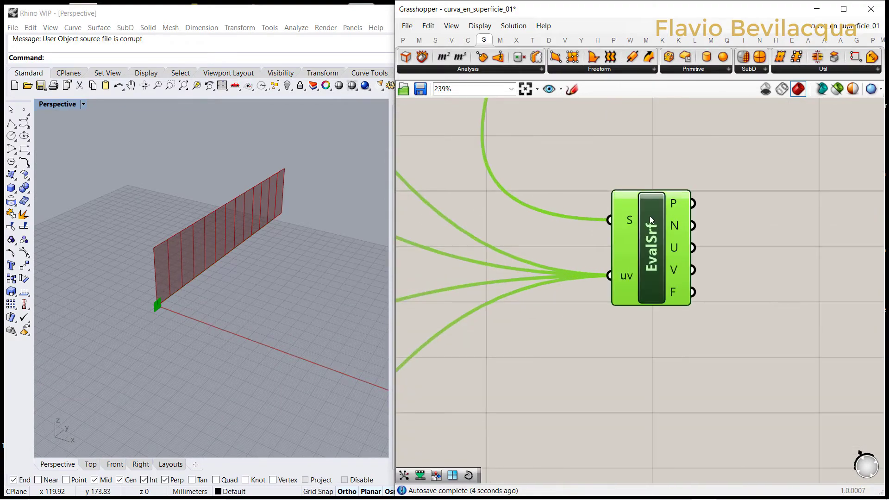
right_click(586, 223)
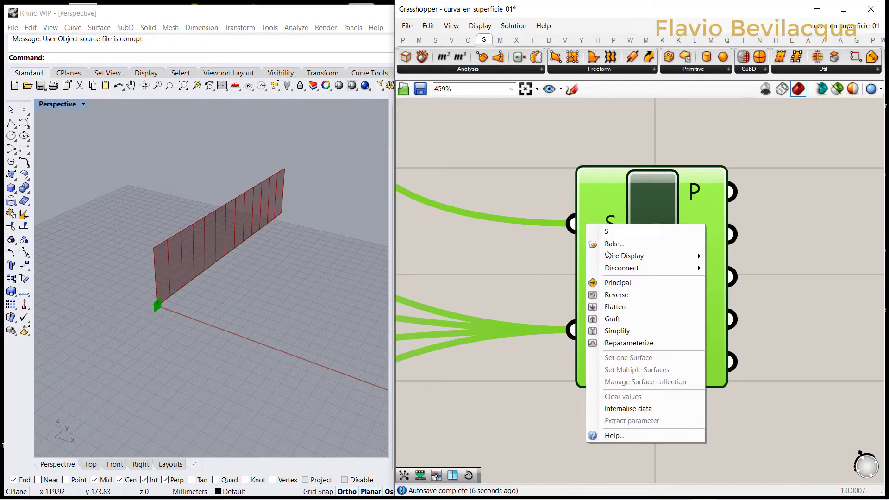
click(609, 344)
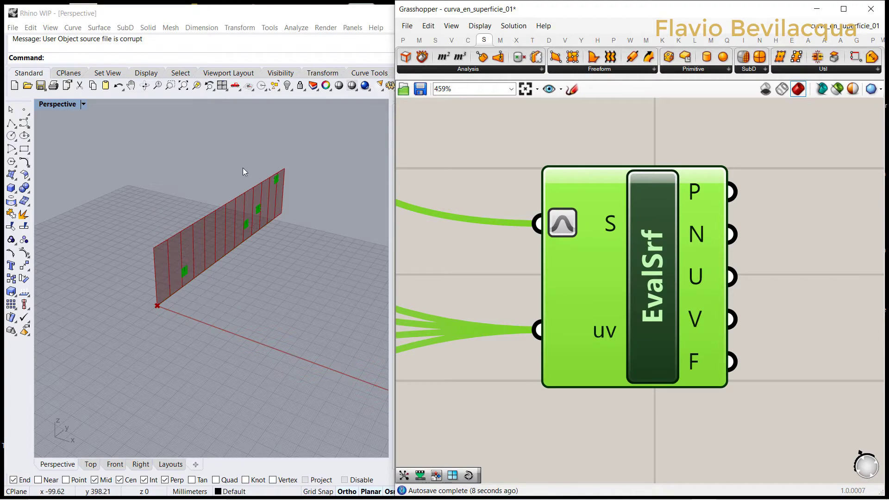
click(770, 267)
Step: Add an Interpolate curve component beyond Evaluate Surface and connect the evaluated points output to its vertices input
scroll(596, 292, down, 8)
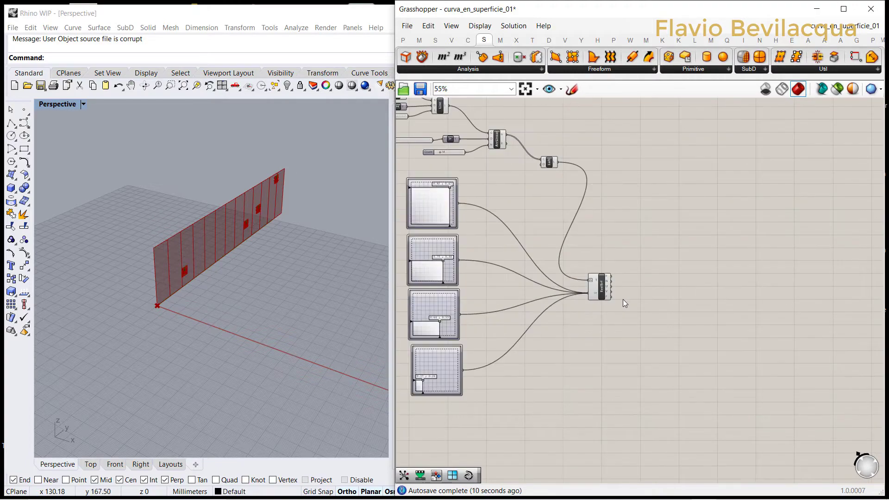
click(474, 43)
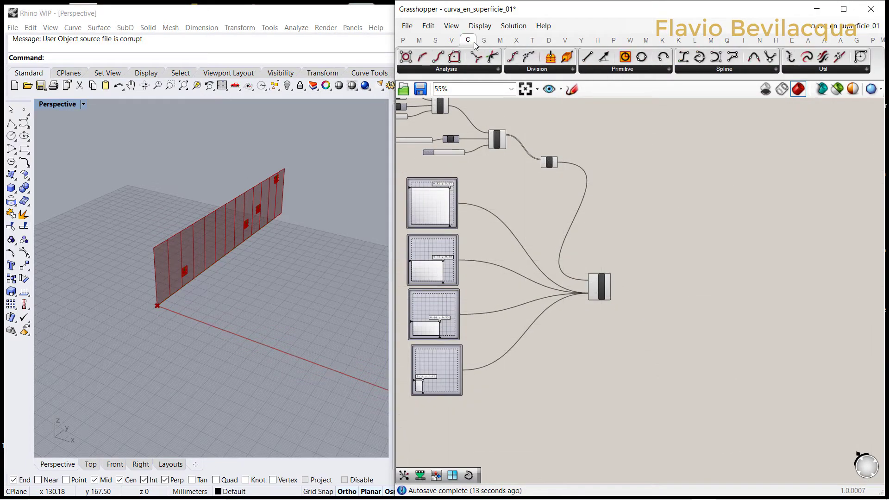
click(712, 59)
scroll(618, 333, up, 3)
click(654, 274)
scroll(614, 280, up, 3)
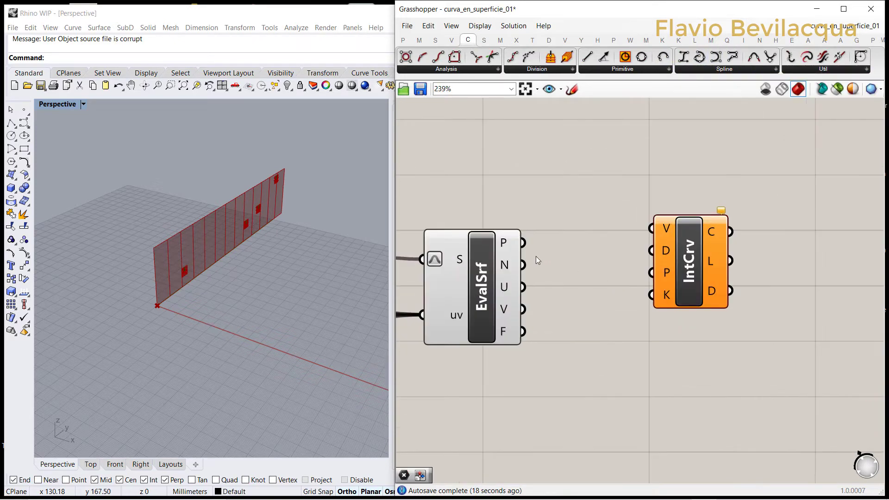
drag(526, 247, 652, 229)
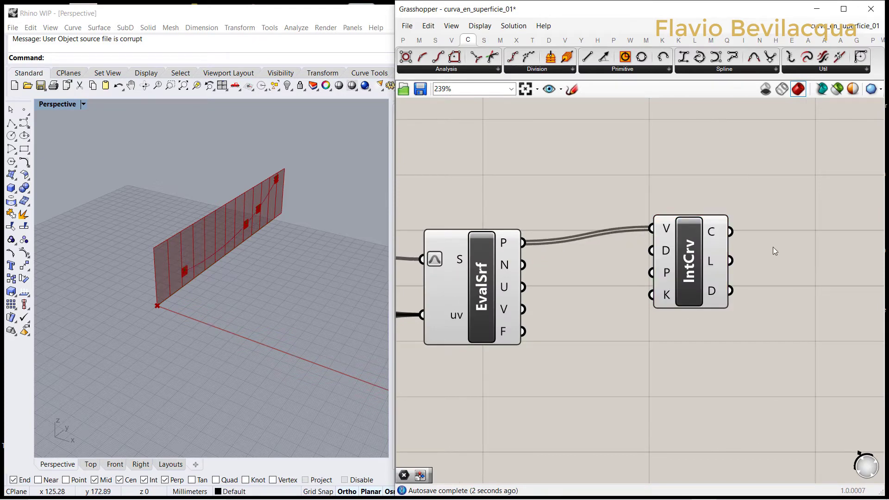
drag(688, 275, 726, 291)
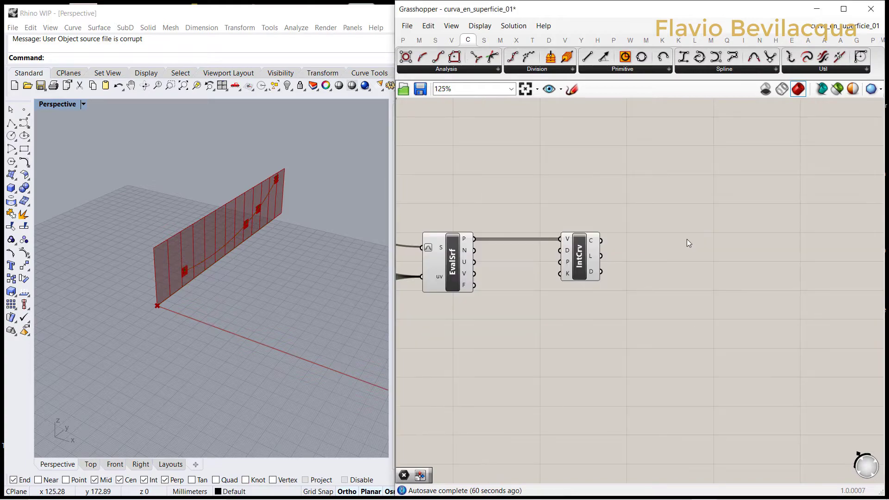
Step: Turn off the preview of the Loft component
scroll(683, 271, down, 5)
scroll(559, 179, up, 4)
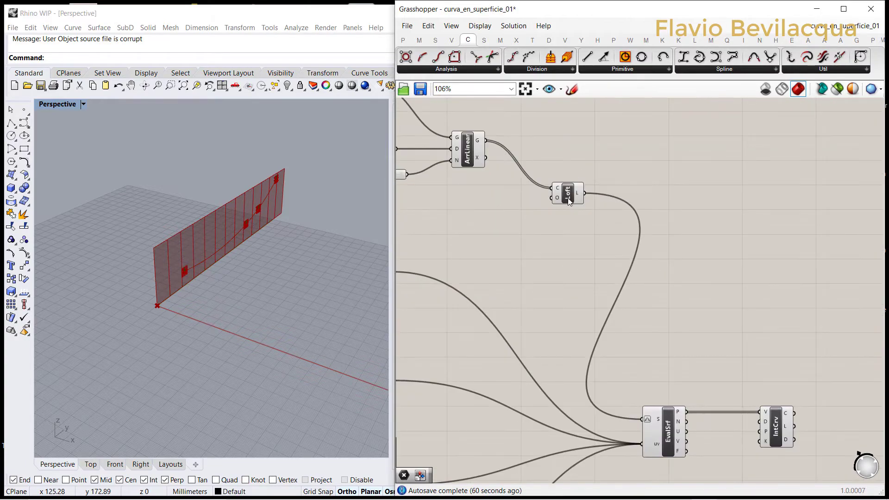
click(569, 200)
right_click(516, 216)
click(539, 233)
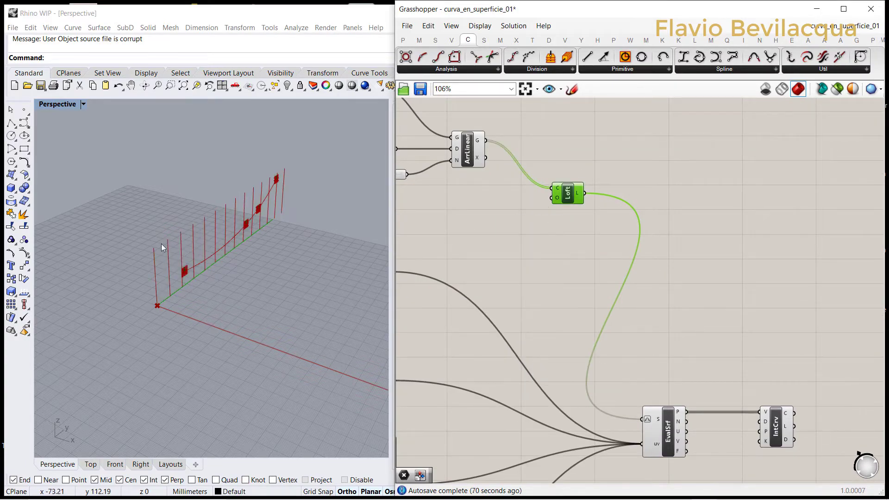
Step: Add a Curve | Curve intersection component to the canvas and place it just above the Loft component
scroll(190, 278, up, 8)
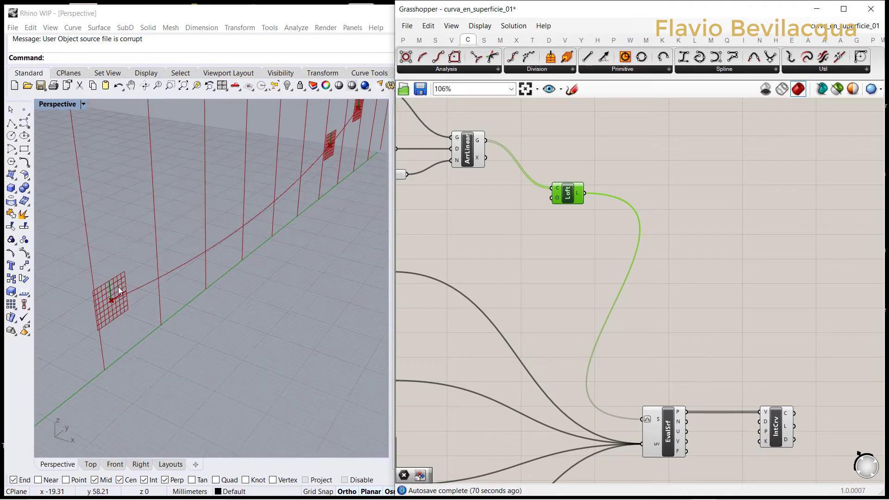
scroll(118, 287, up, 3)
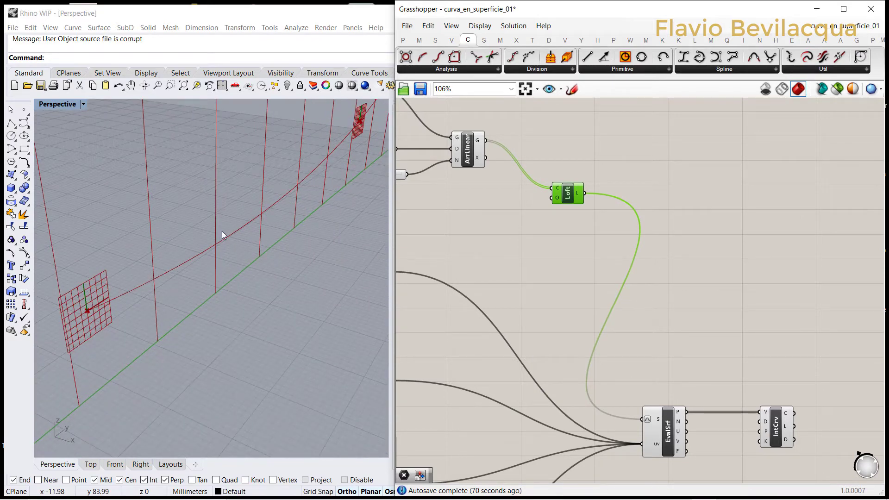
scroll(222, 232, down, 6)
scroll(466, 179, down, 5)
click(515, 41)
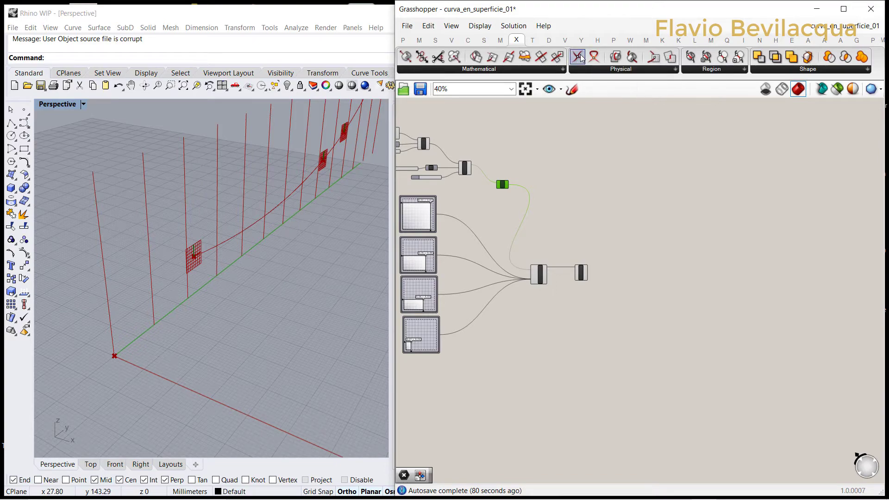
drag(577, 56, 599, 216)
scroll(572, 209, up, 5)
drag(643, 238, 592, 218)
scroll(718, 290, down, 5)
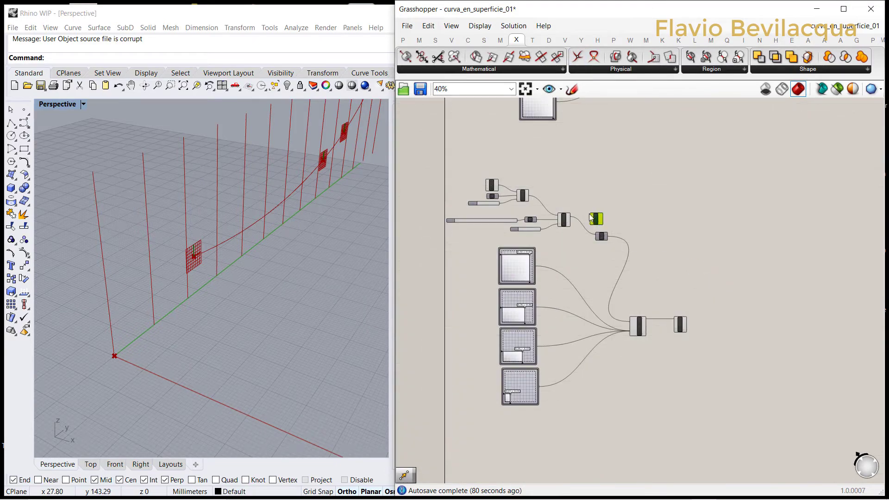
Step: Connect the Linear Array's geometry output to input A of the Curve | Curve intersection component
scroll(567, 215, up, 5)
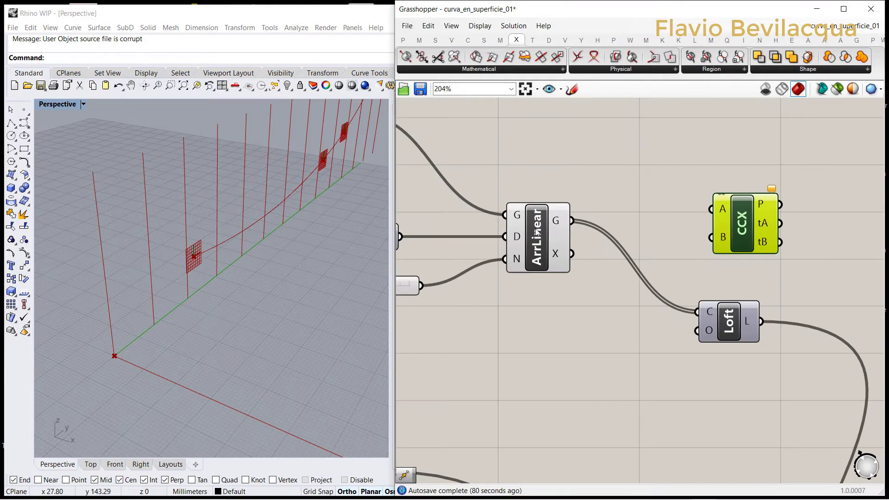
click(537, 232)
click(585, 170)
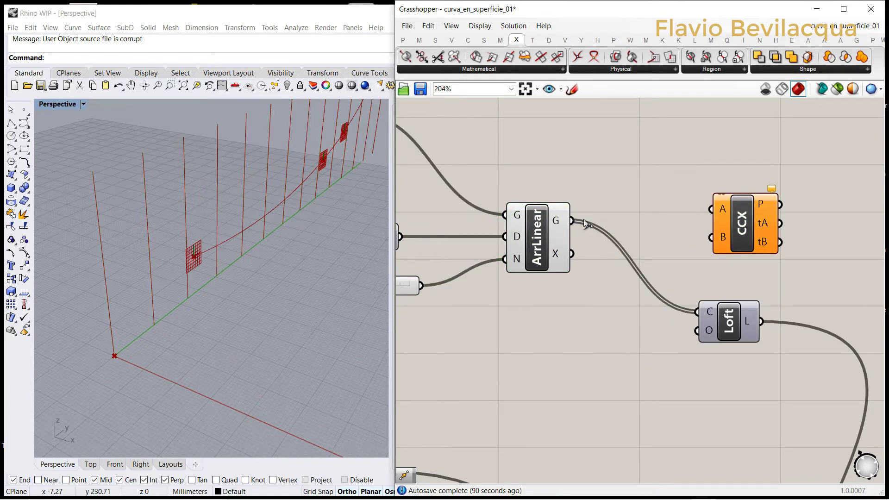
drag(585, 224, 711, 209)
scroll(469, 154, down, 5)
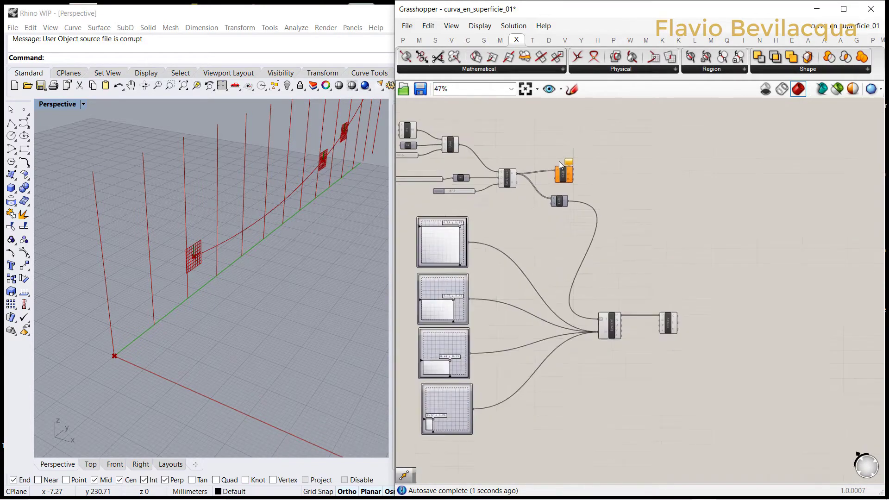
Step: Move the Curve | Curve component beyond Interpolate and connect the interpolated curve output to its input B
drag(561, 176, 682, 280)
scroll(682, 280, up, 5)
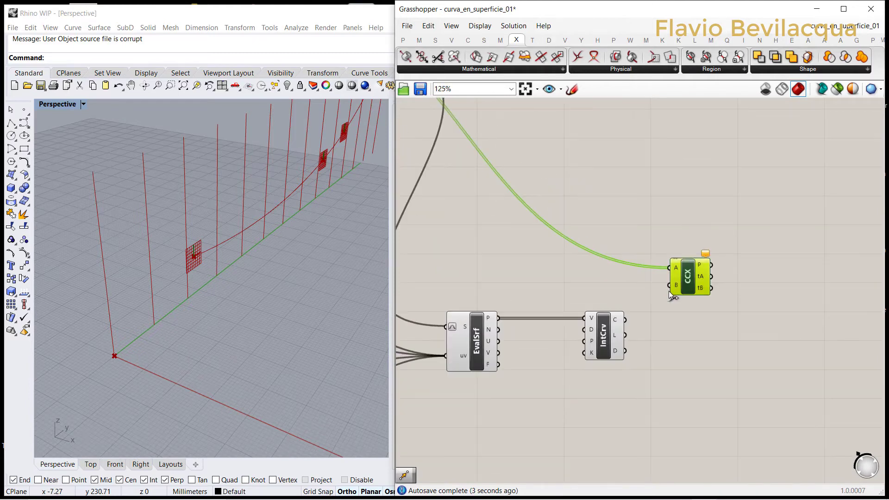
drag(578, 359, 671, 276)
click(608, 330)
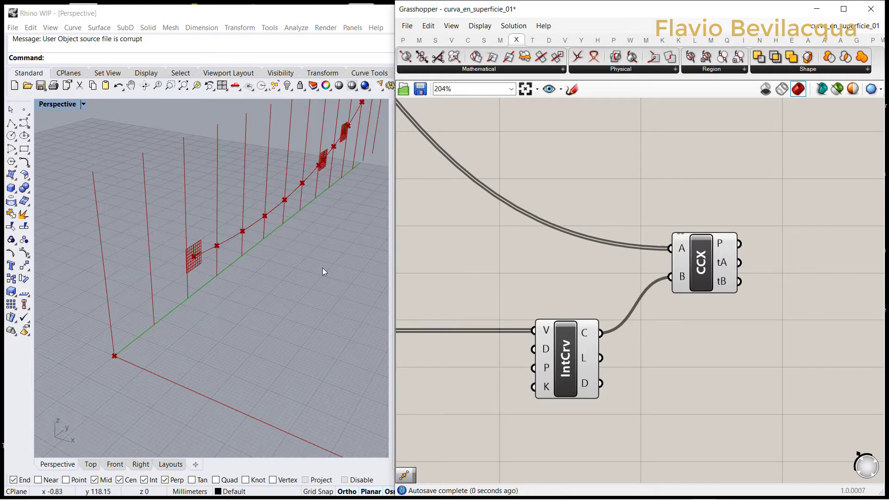
scroll(621, 259, down, 1)
scroll(620, 255, down, 2)
click(657, 248)
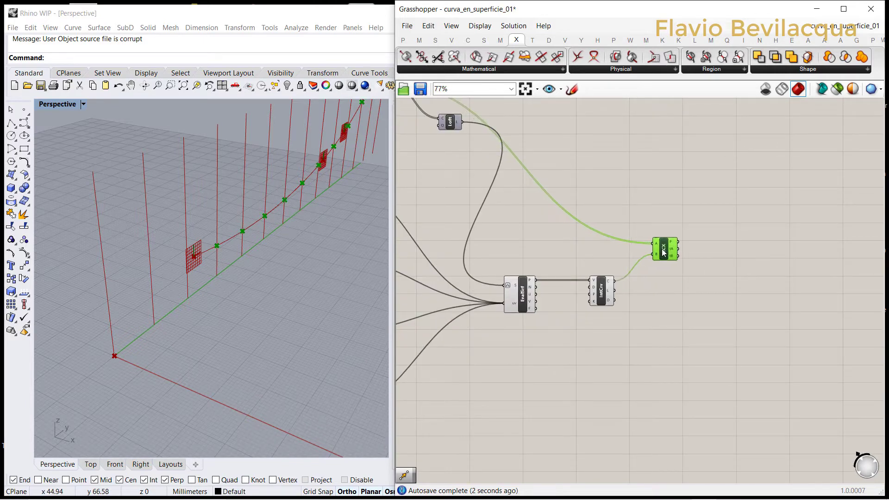
click(646, 210)
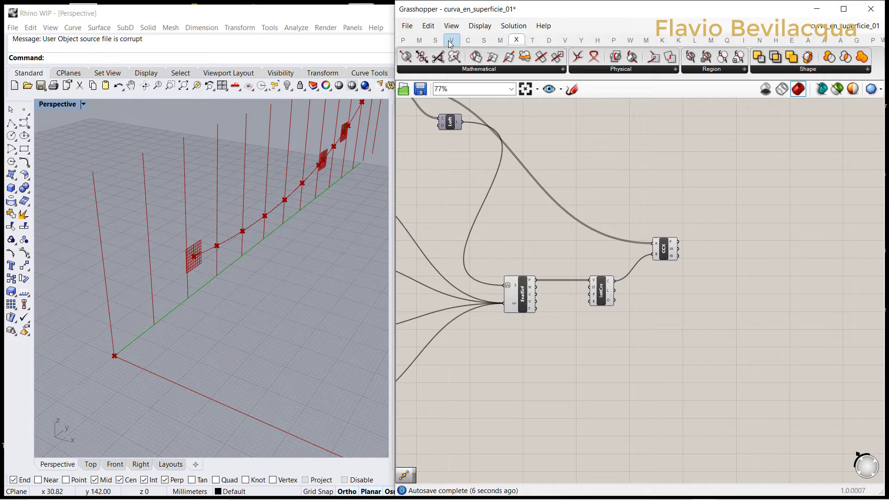
Step: Add a Move component and connect the Curve | Curve intersection points to its geometry input
click(532, 40)
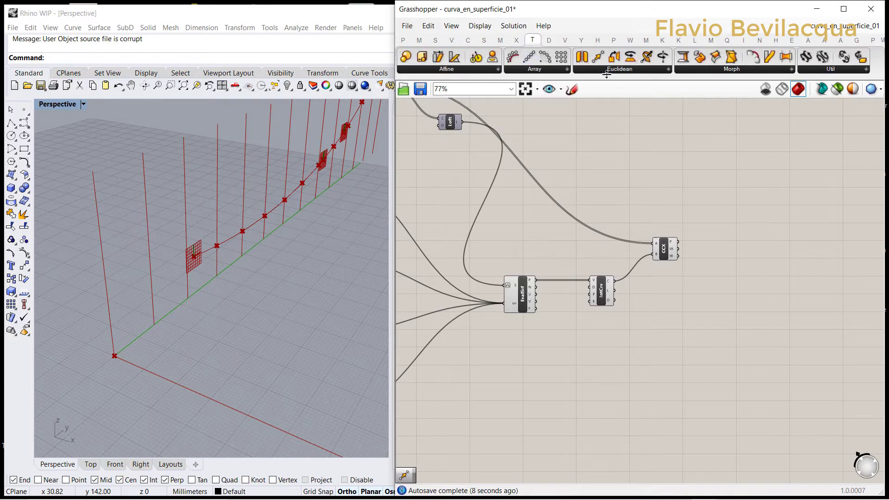
drag(598, 56, 735, 253)
scroll(722, 253, up, 4)
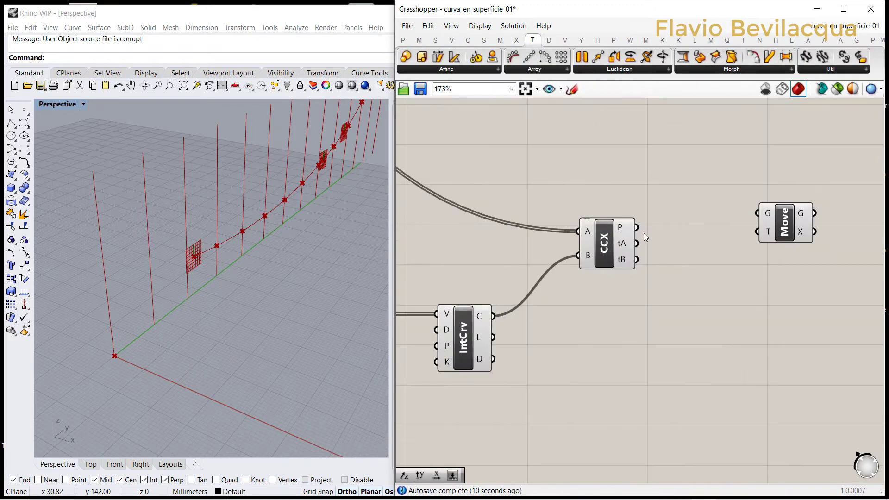
click(625, 249)
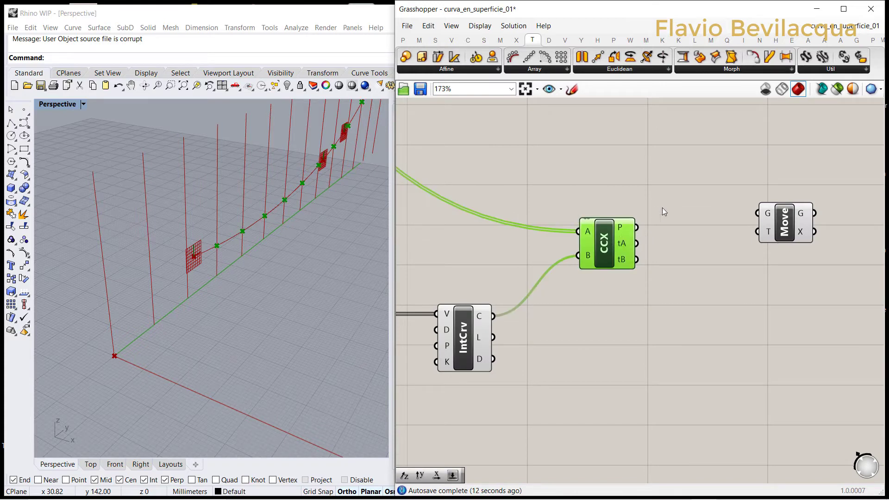
click(654, 232)
drag(638, 227, 747, 252)
scroll(668, 251, down, 4)
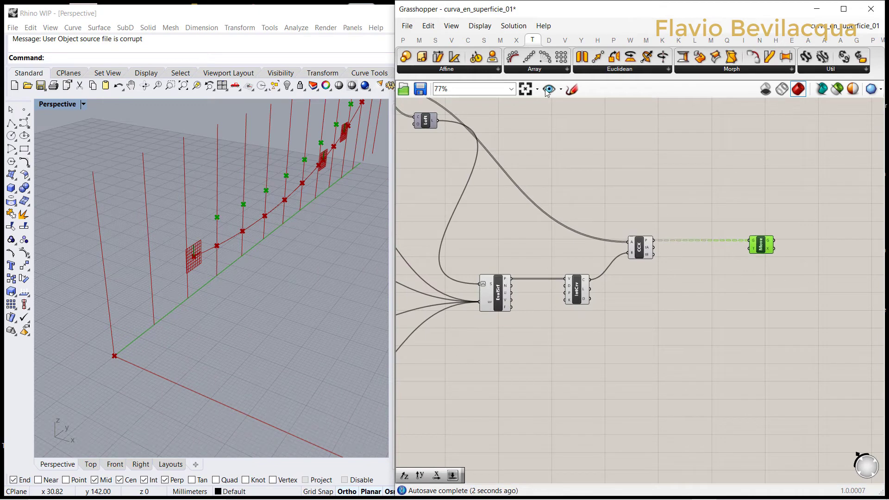
Step: Add a Unit Y vector below the Move component and connect it to Move's translation input
click(452, 40)
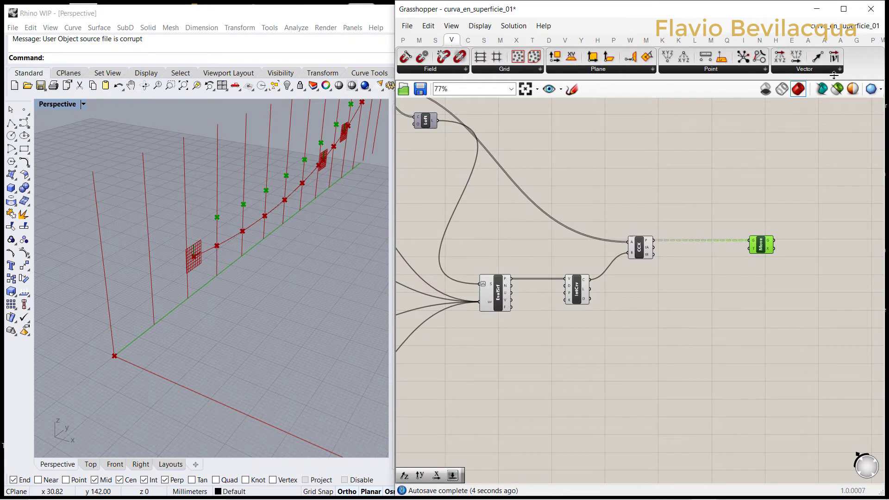
click(819, 70)
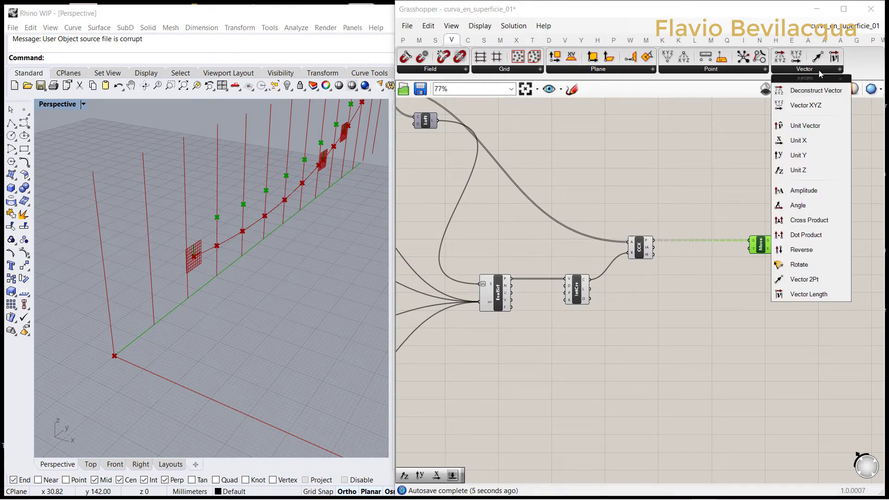
click(799, 156)
click(705, 276)
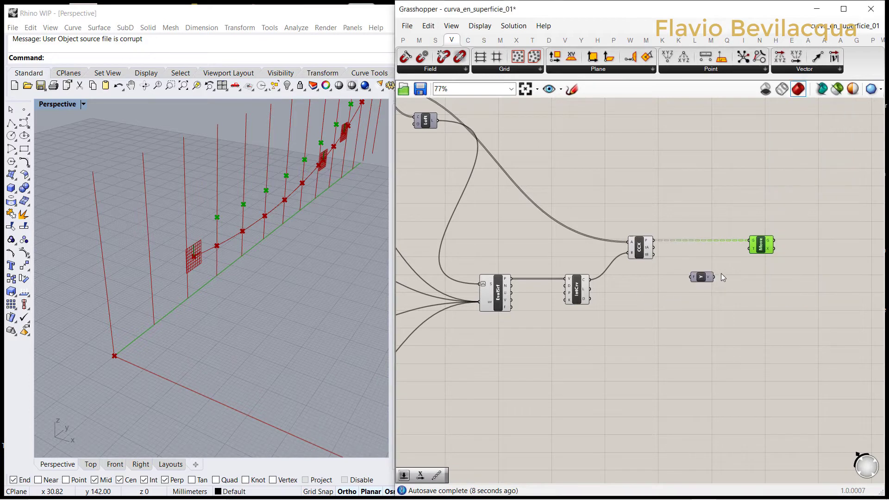
scroll(721, 275, up, 3)
drag(751, 250, 772, 231)
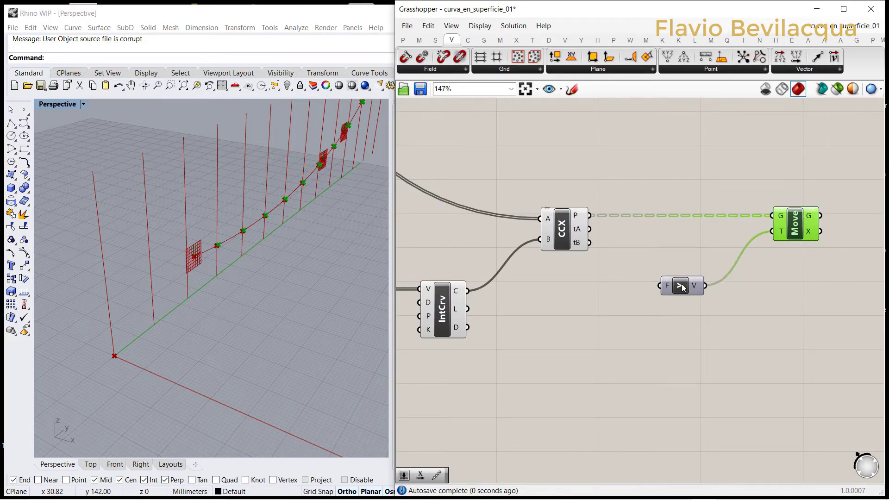
drag(681, 289, 707, 279)
Step: Create a number slider with the value 15 beside Unit Y and connect it to Unit Y's factor input
double_click(629, 309)
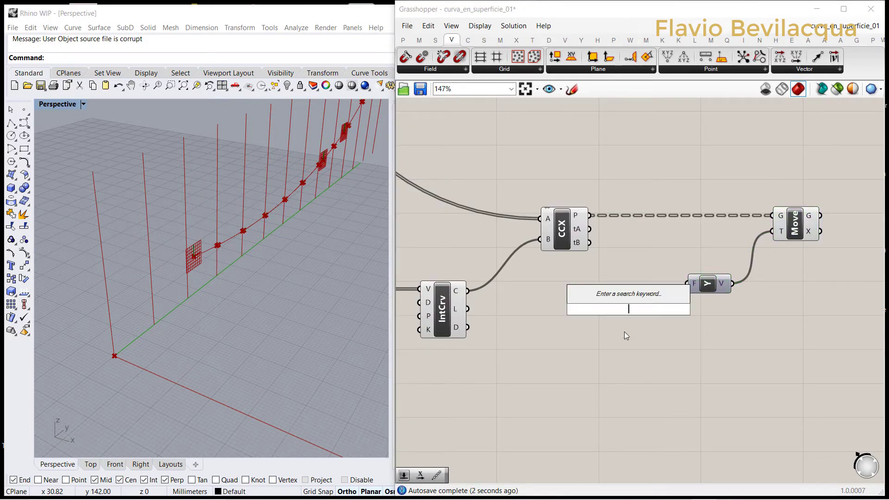
text(15)
key(Return)
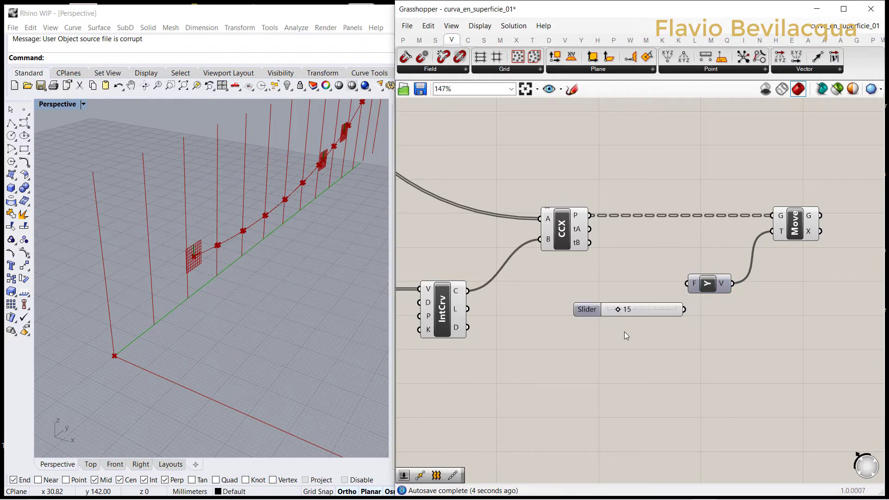
drag(597, 313, 590, 292)
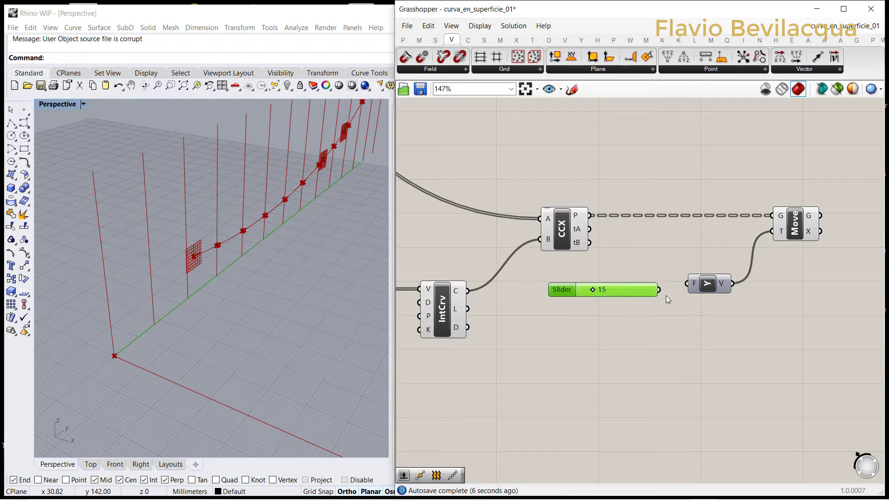
drag(660, 290, 687, 284)
Step: Set the factor slider to 14
scroll(566, 286, up, 4)
mouse_move(619, 286)
mouse_down()
mouse_move(641, 285)
mouse_move(620, 286)
mouse_up()
scroll(556, 280, down, 5)
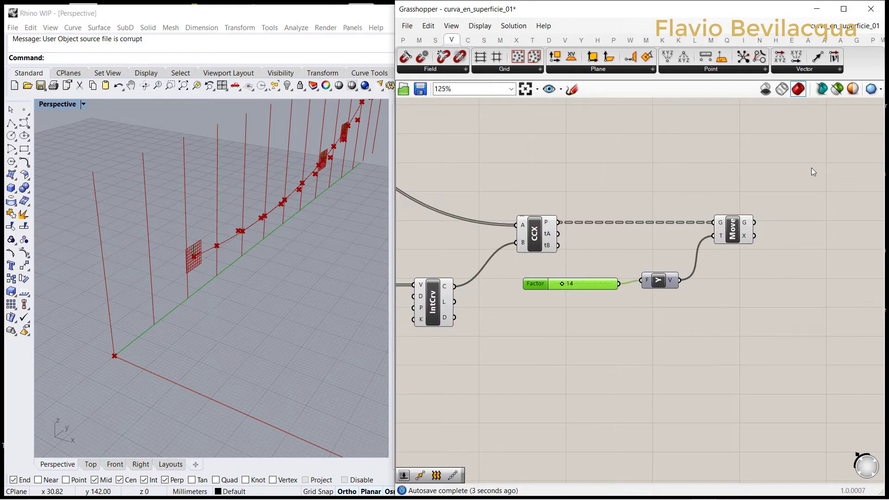
Step: Add a Unit X vector driven by the factor slider and connect it to Move's translation input in place of Unit Y
click(807, 68)
drag(798, 140, 649, 346)
drag(670, 302, 714, 236)
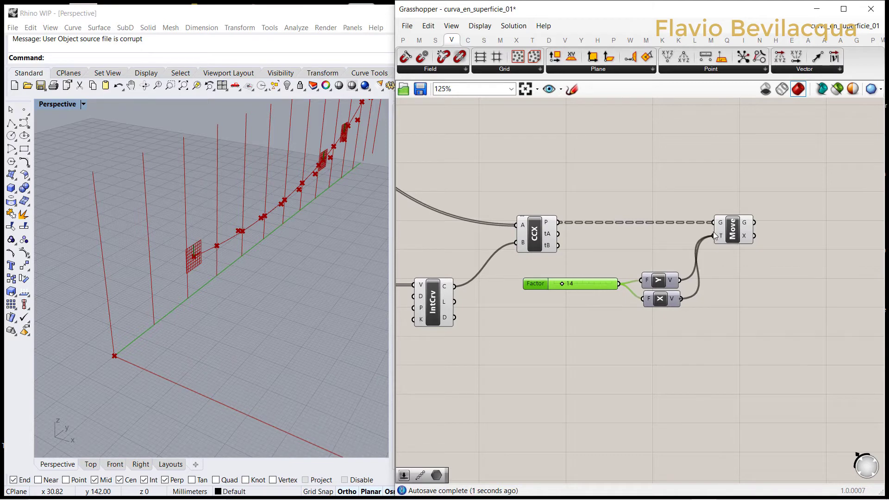
Step: Delete the unused Unit Y component and move Unit X into its place beside the Factor slider
click(663, 280)
key(Delete)
drag(661, 299, 662, 284)
Step: Set the Factor slider that drives Unit X to 12
scroll(570, 282, up, 4)
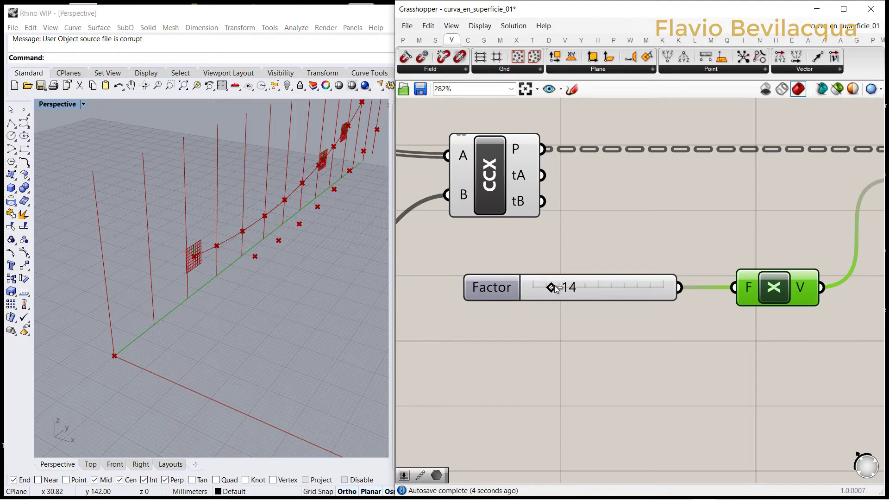
mouse_move(555, 286)
mouse_down()
mouse_move(573, 286)
mouse_move(552, 286)
mouse_up()
scroll(190, 273, down, 5)
scroll(329, 134, up, 6)
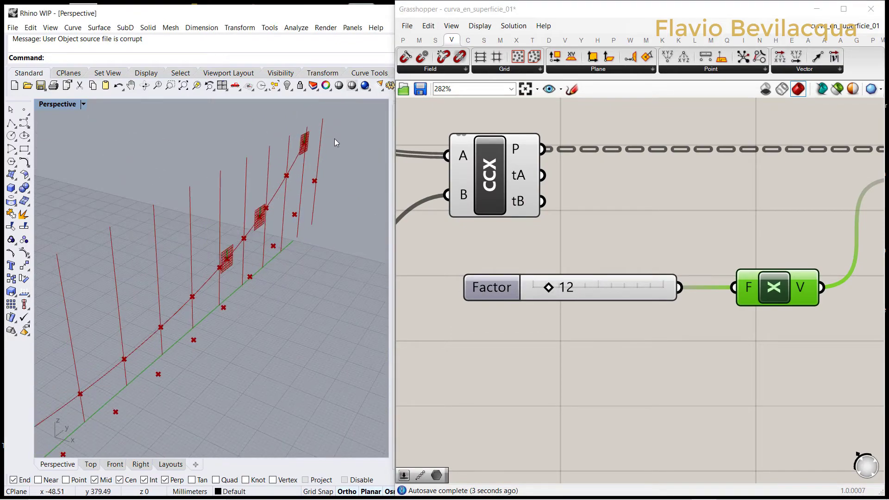
scroll(335, 142, up, 2)
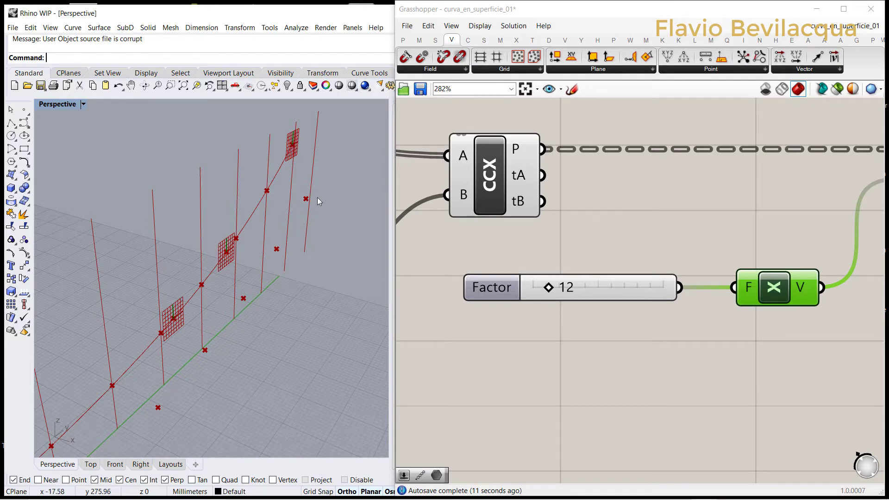
scroll(597, 236, down, 5)
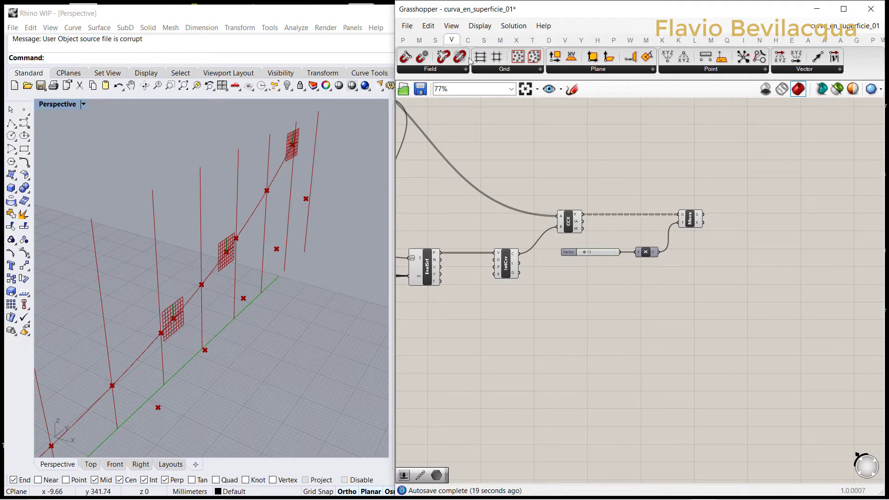
Step: Add an End Points component above Loft and connect the linear array's geometry output to its curve input
click(468, 40)
drag(438, 57, 589, 132)
scroll(713, 244, down, 3)
scroll(519, 150, up, 4)
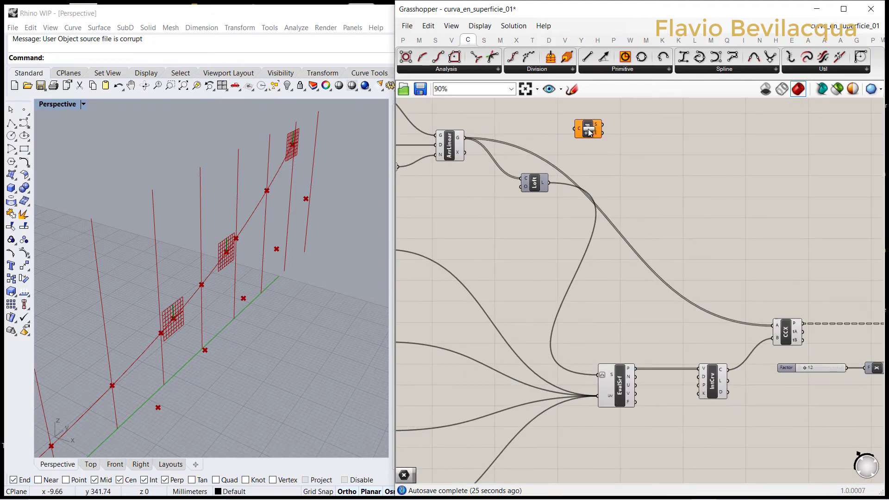
scroll(509, 113, up, 4)
drag(437, 154, 615, 140)
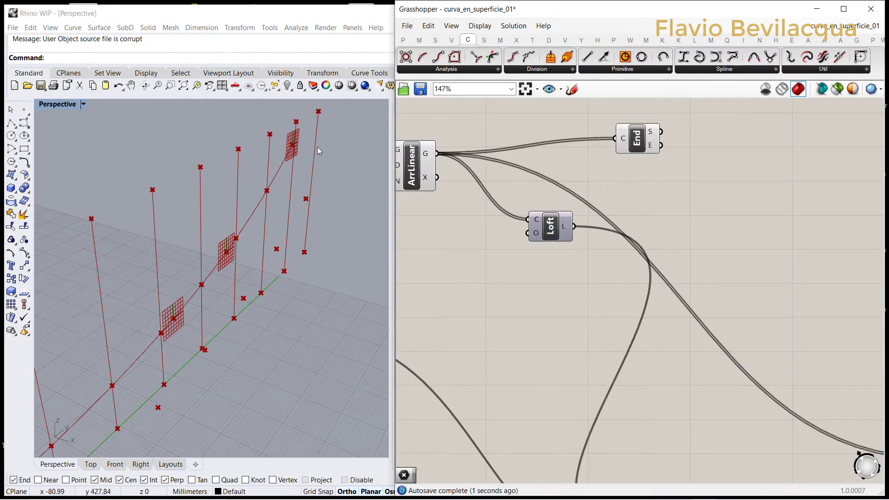
mouse_move(653, 133)
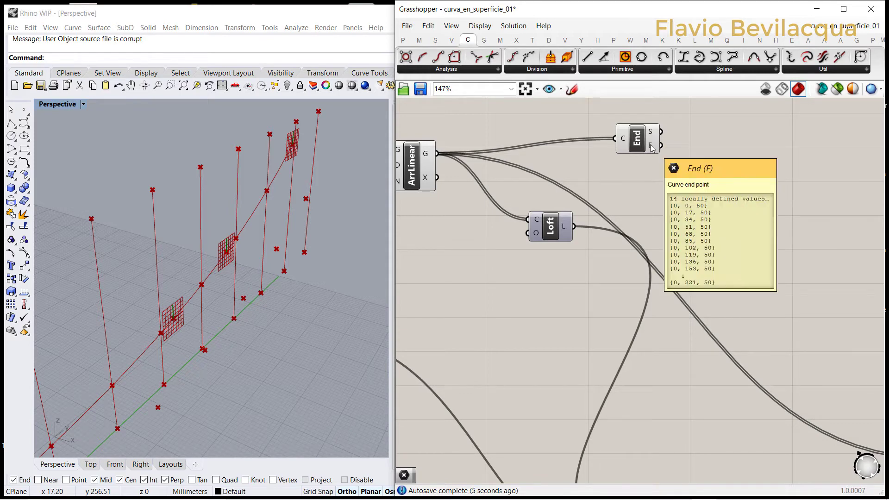
Step: Relocate the End Points component to sit directly above the Move component
scroll(168, 248, down, 5)
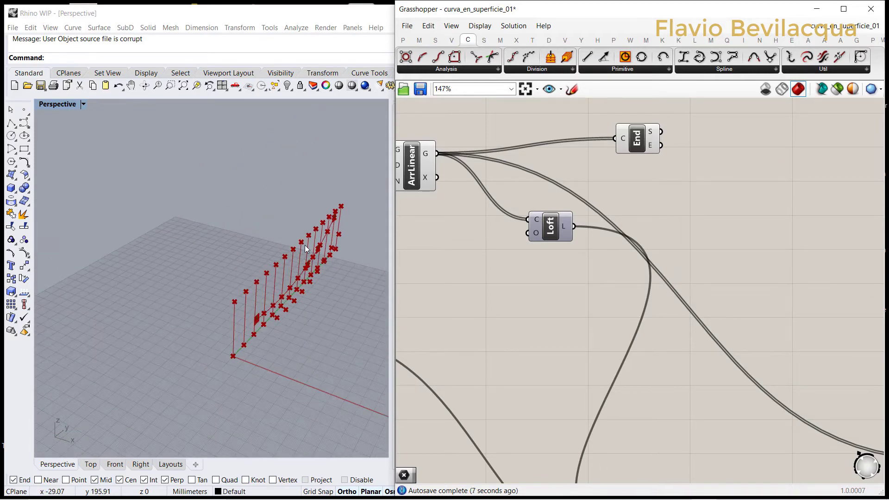
scroll(612, 155, up, 1)
scroll(462, 202, down, 4)
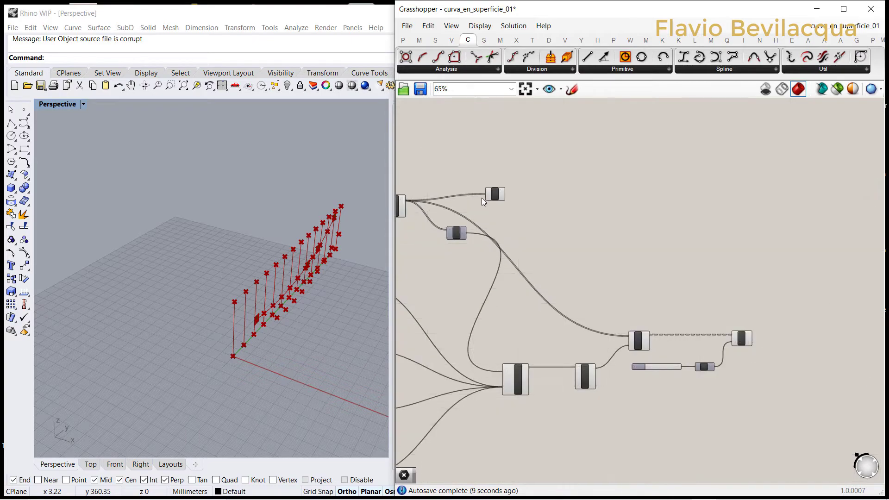
drag(496, 197, 738, 310)
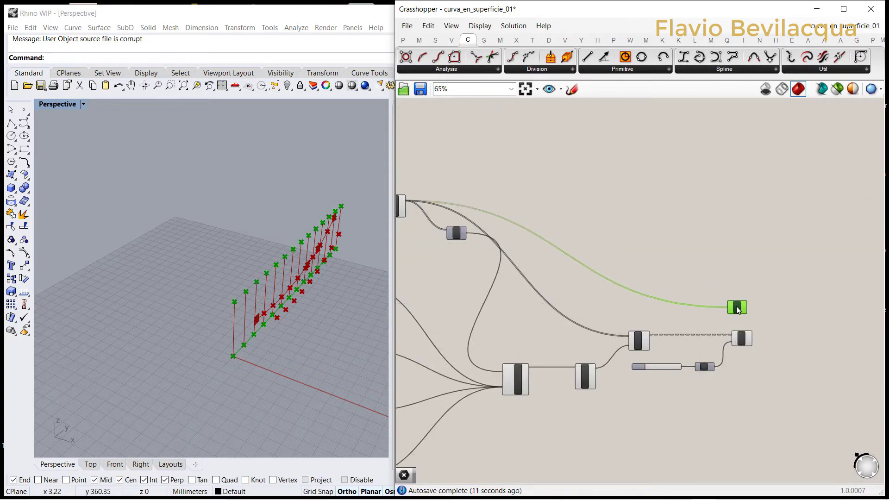
scroll(738, 310, up, 5)
click(656, 363)
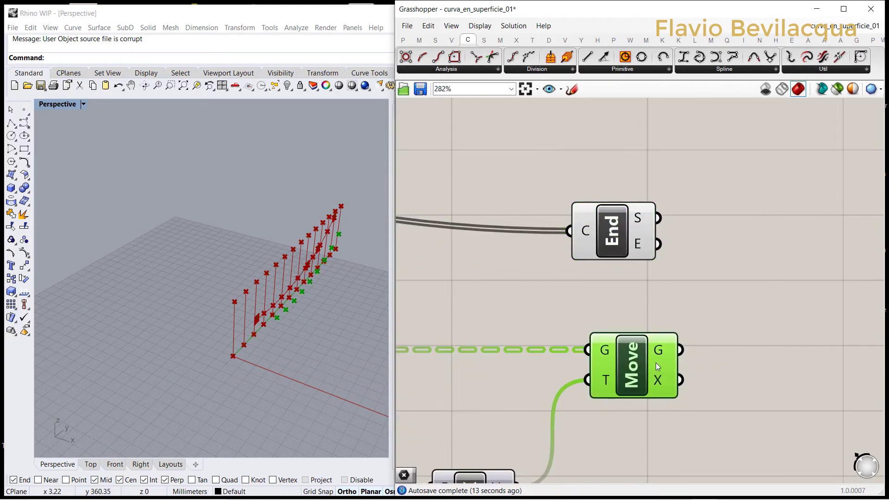
click(673, 310)
drag(632, 231, 662, 233)
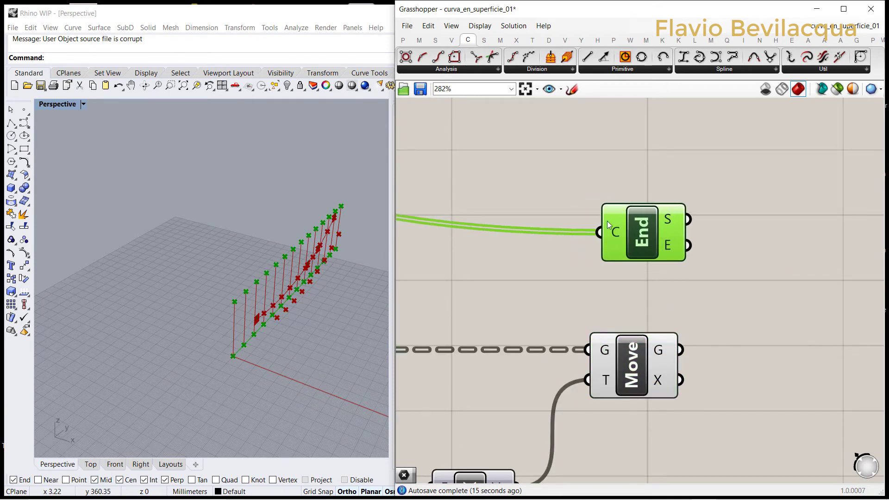
Step: Add a Point parameter beside End Points and make two copies, placing one level with Move and one below the original
scroll(581, 204, down, 4)
click(403, 40)
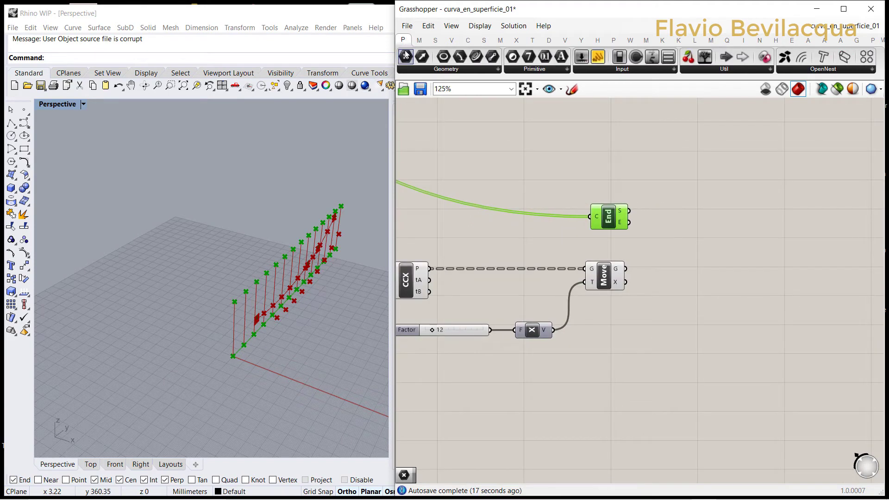
drag(704, 209, 703, 209)
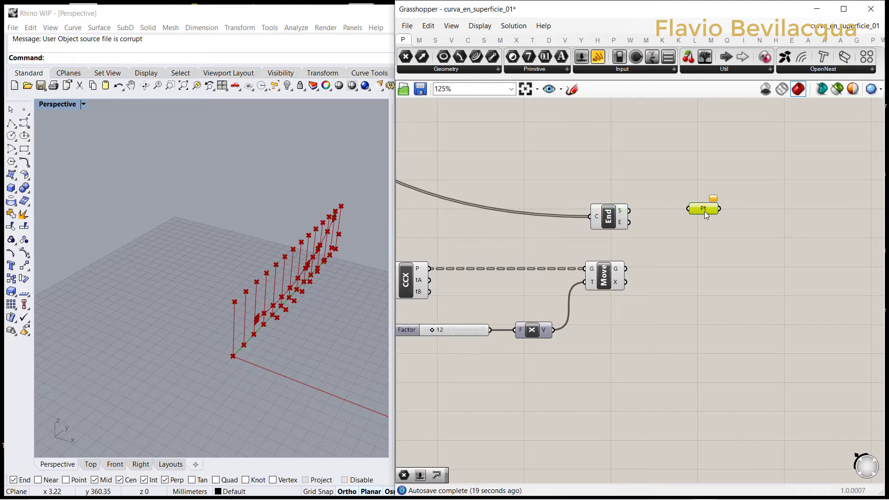
key(ctrl+c)
key(ctrl+v)
key(ctrl+v)
drag(711, 218, 701, 275)
drag(715, 215, 706, 229)
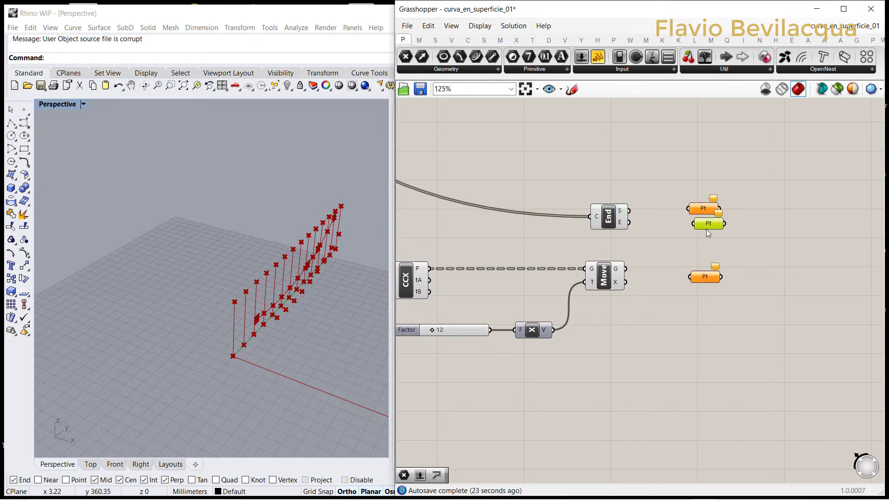
Step: Connect End's start points, Move's geometry and End's end points to separate Point parameters, stacking them in that order
scroll(644, 217, up, 3)
drag(612, 227, 726, 223)
scroll(700, 269, down, 3)
scroll(631, 281, up, 2)
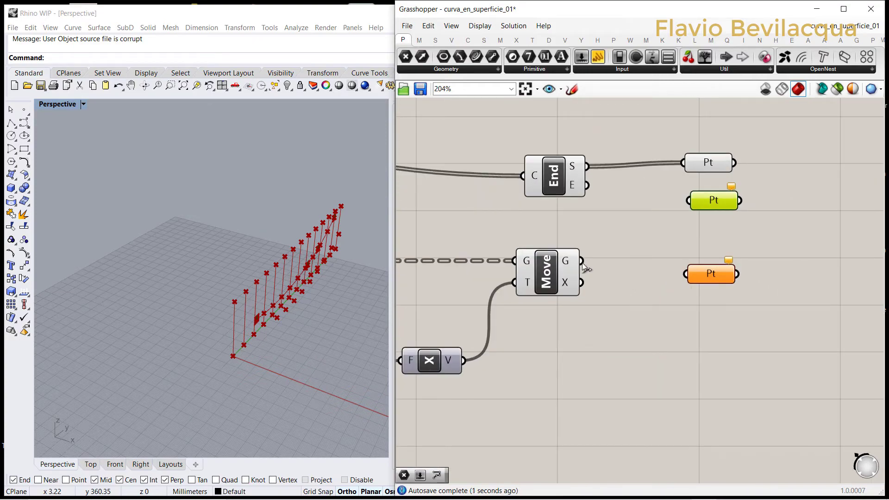
drag(583, 261, 702, 261)
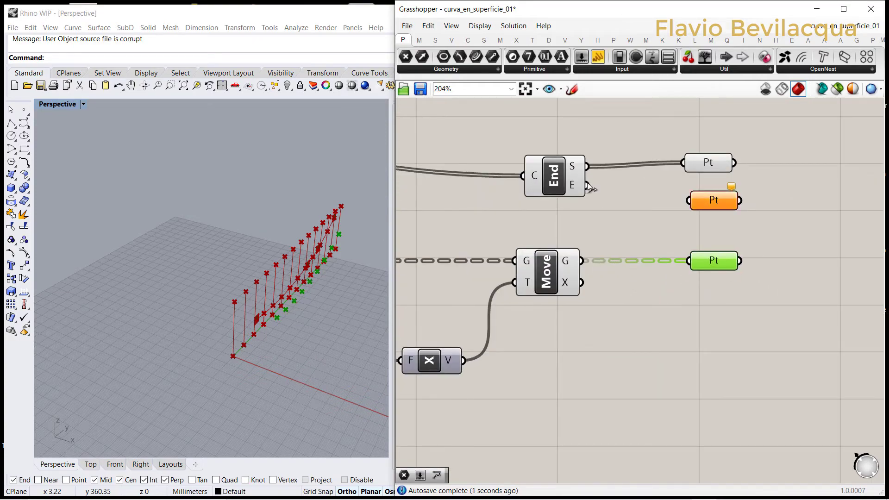
drag(588, 186, 723, 355)
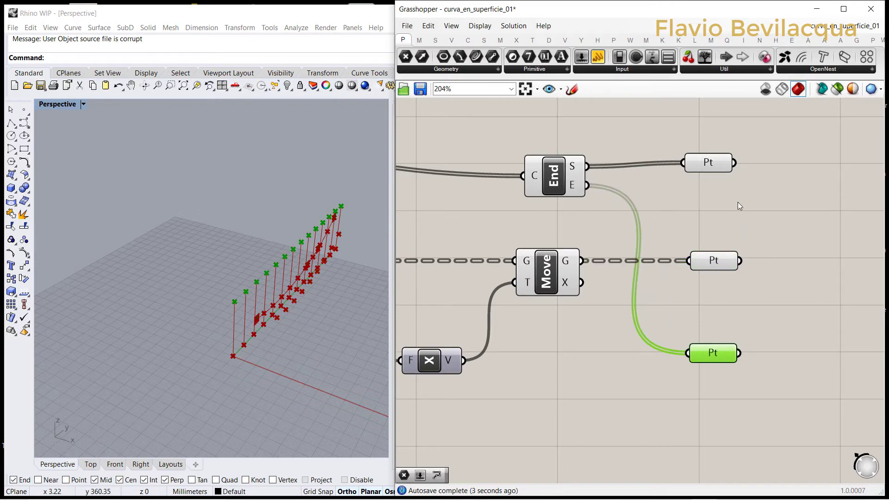
Step: Stretch the curve to both surface ends by setting the first MD slider's X to its maximum and the fourth slider to 0.0 ; 0.23
scroll(331, 202, up, 4)
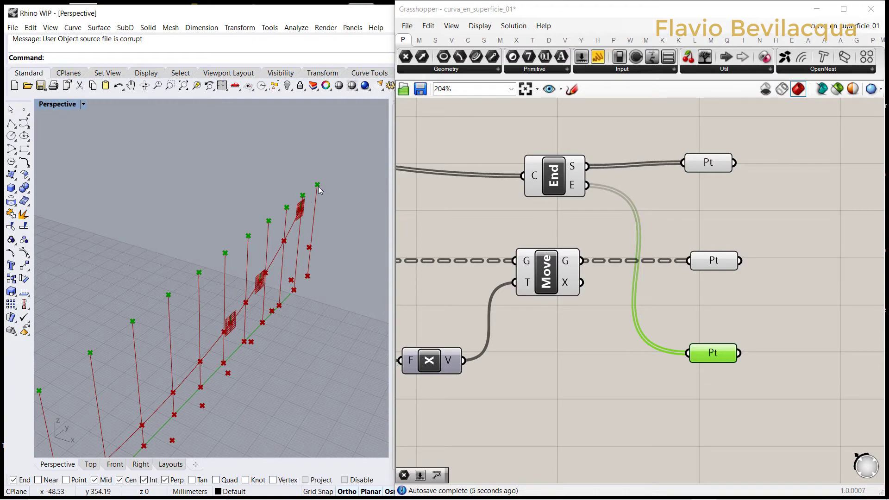
scroll(327, 202, down, 4)
scroll(767, 245, down, 10)
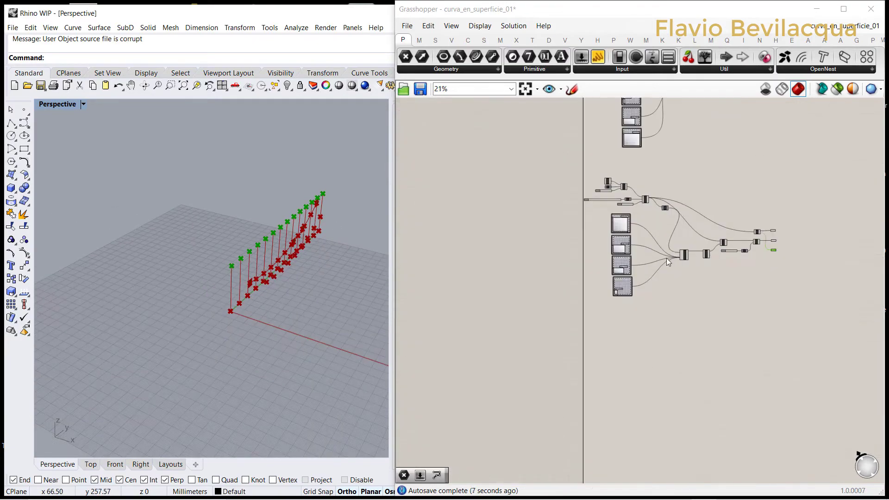
scroll(656, 274, up, 7)
scroll(596, 226, down, 4)
scroll(593, 159, up, 8)
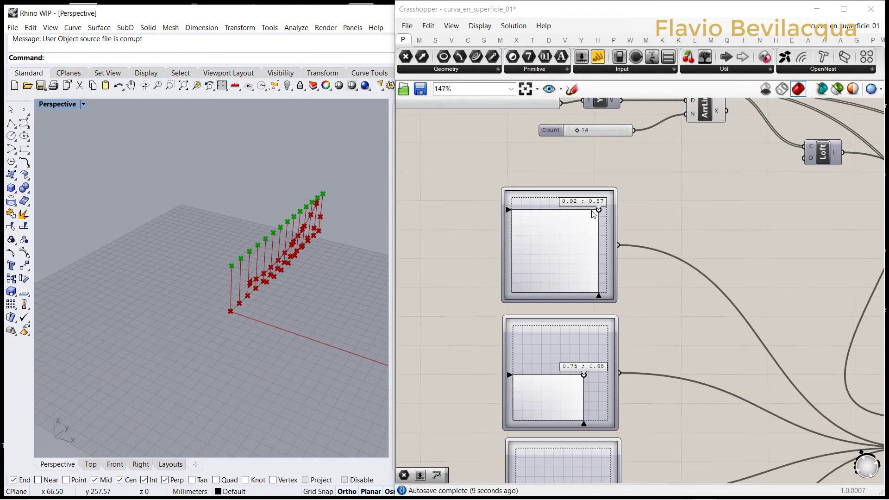
drag(608, 217, 617, 209)
scroll(598, 164, down, 8)
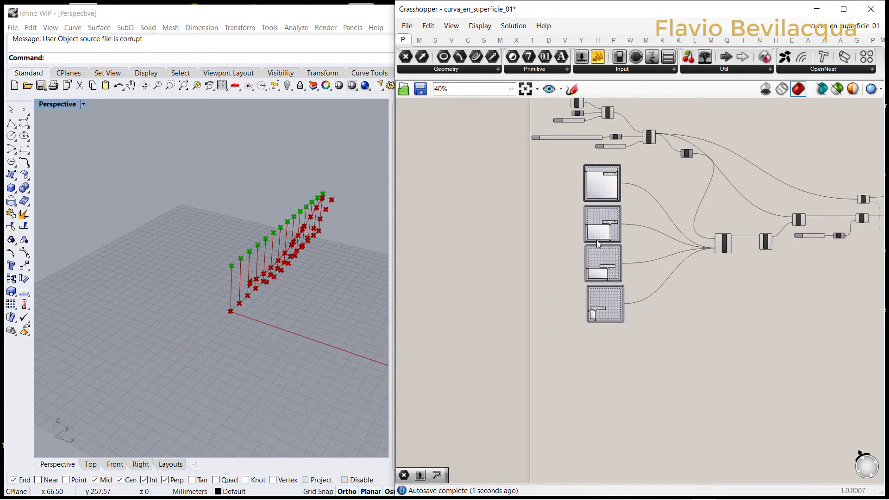
scroll(597, 240, up, 8)
drag(613, 286, 586, 290)
click(337, 253)
scroll(266, 288, up, 8)
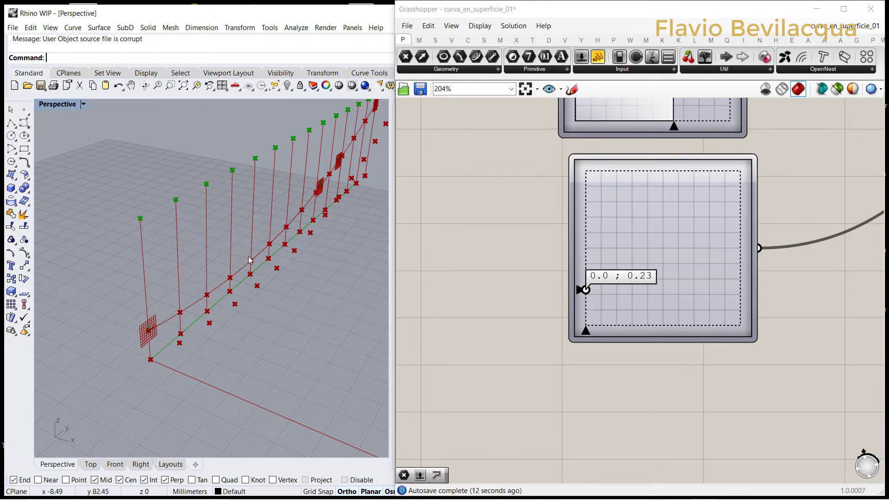
click(504, 267)
Step: Add a PolyLine component beside the three Point parameters
scroll(483, 250, down, 6)
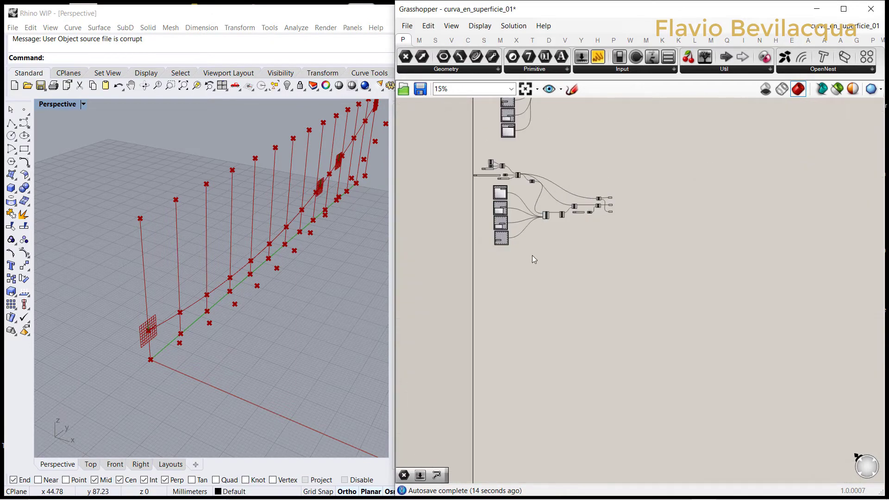
scroll(613, 204, up, 6)
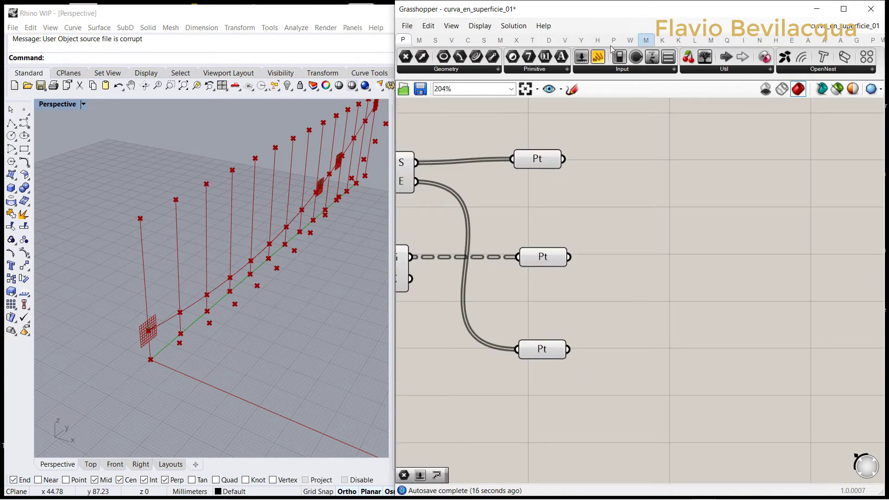
click(468, 41)
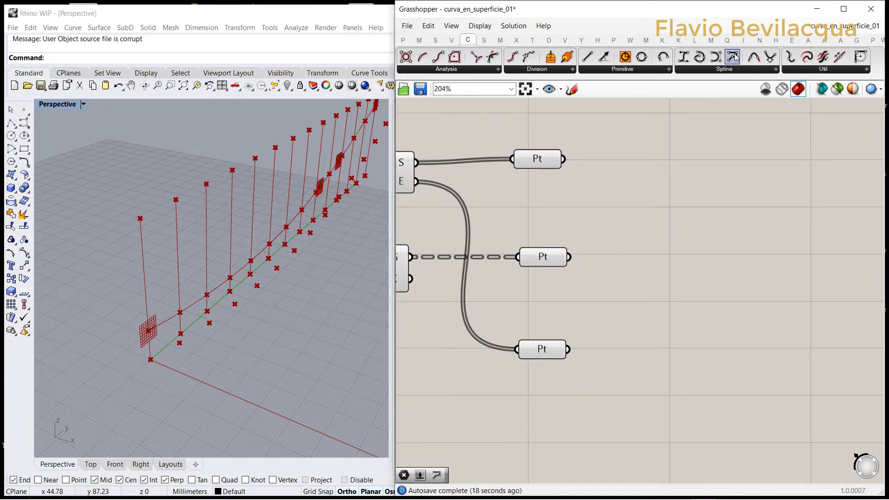
drag(735, 56, 692, 193)
drag(696, 239, 696, 239)
Step: Connect all three Point parameters to PolyLine's vertices input and examine the resulting polyline in the viewport
drag(564, 158, 662, 226)
shift+drag(570, 258, 662, 226)
shift+drag(568, 349, 586, 333)
shift+drag(659, 232, 662, 227)
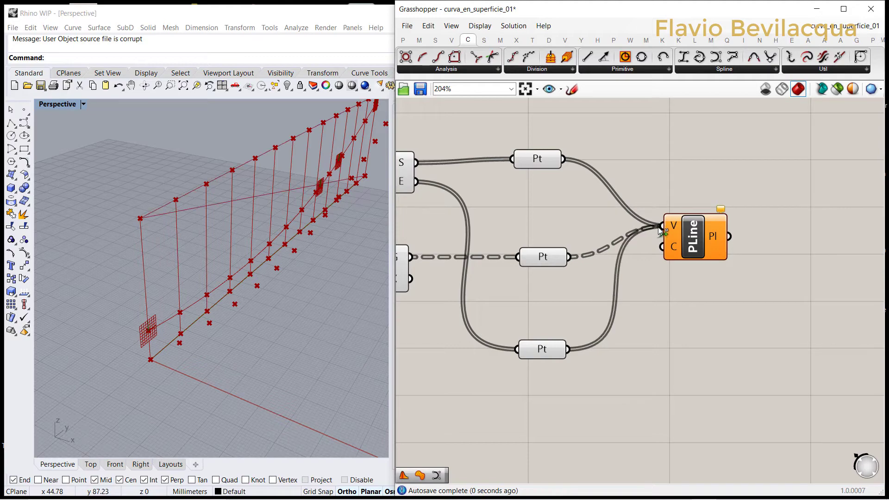
click(695, 243)
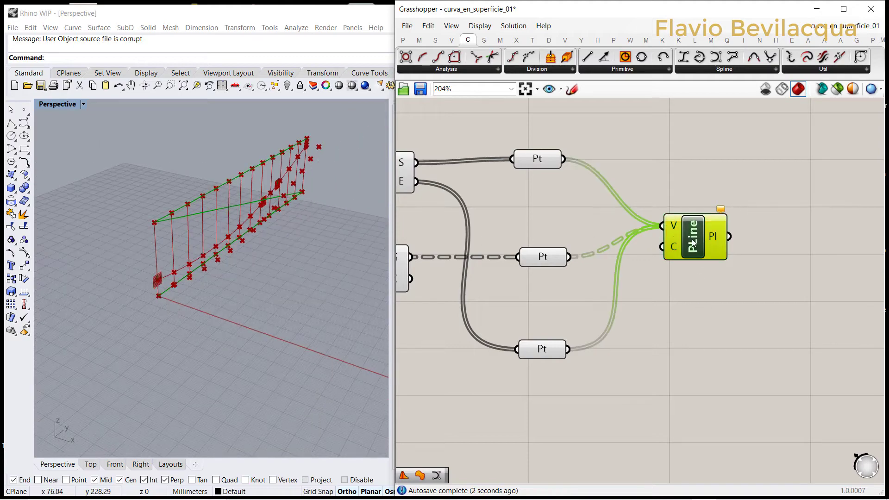
scroll(284, 198, up, 3)
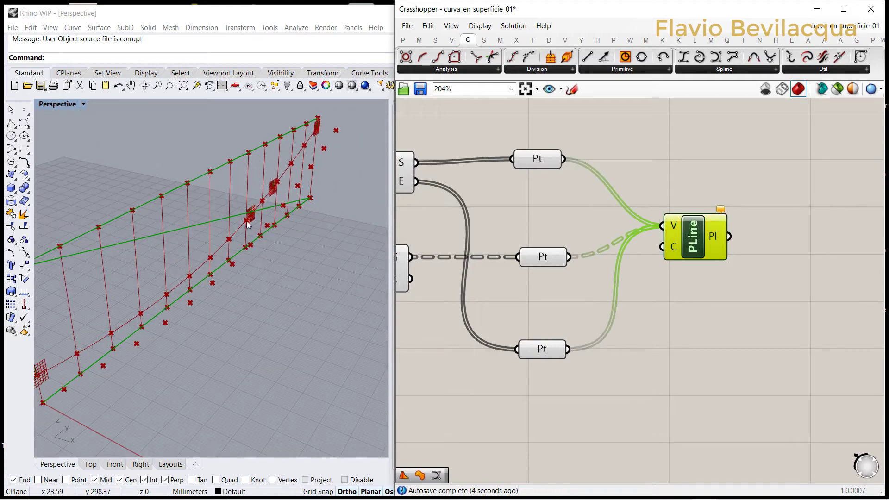
scroll(676, 196, down, 2)
scroll(621, 182, up, 2)
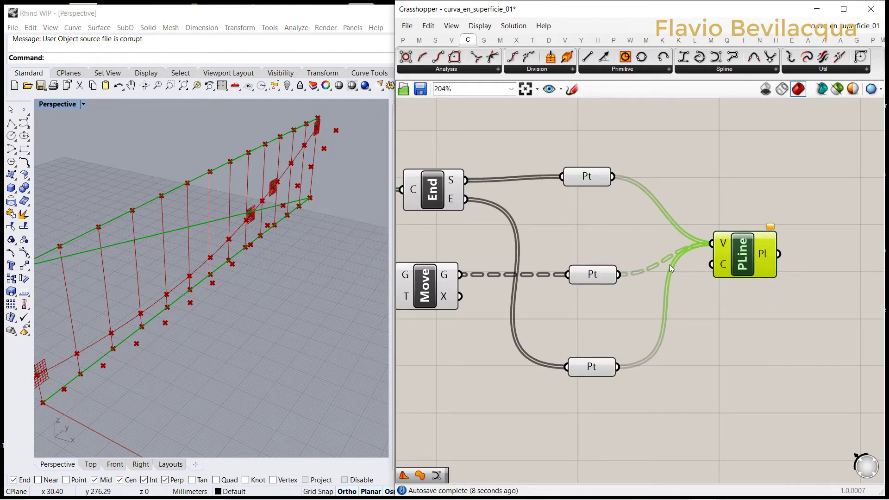
Step: Undo the three Point parameter connections to PolyLine
key(ctrl+z)
key(ctrl+z)
key(ctrl+z)
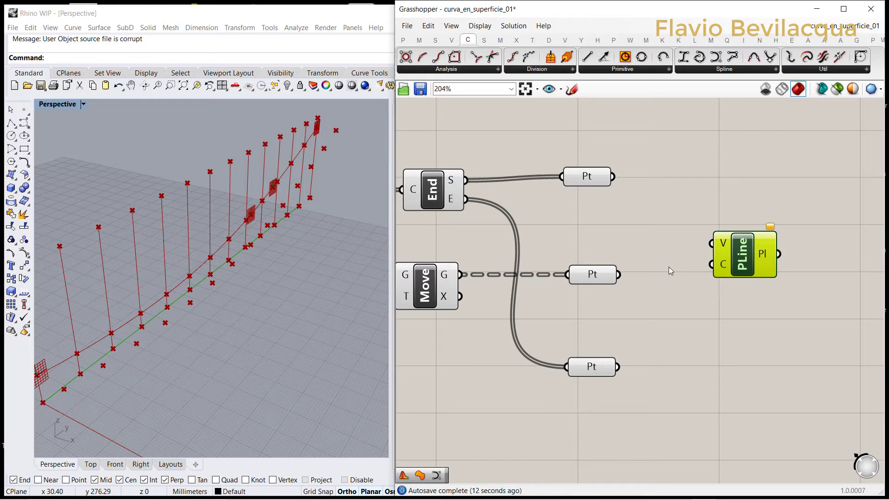
Step: Graft and simplify the Point parameter fed by End's S output, and simplify the one fed by Move
drag(588, 184, 593, 189)
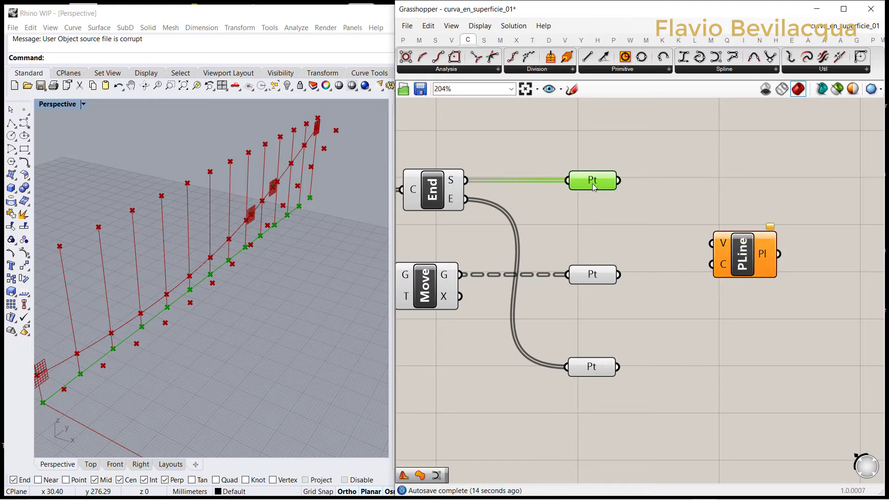
right_click(578, 183)
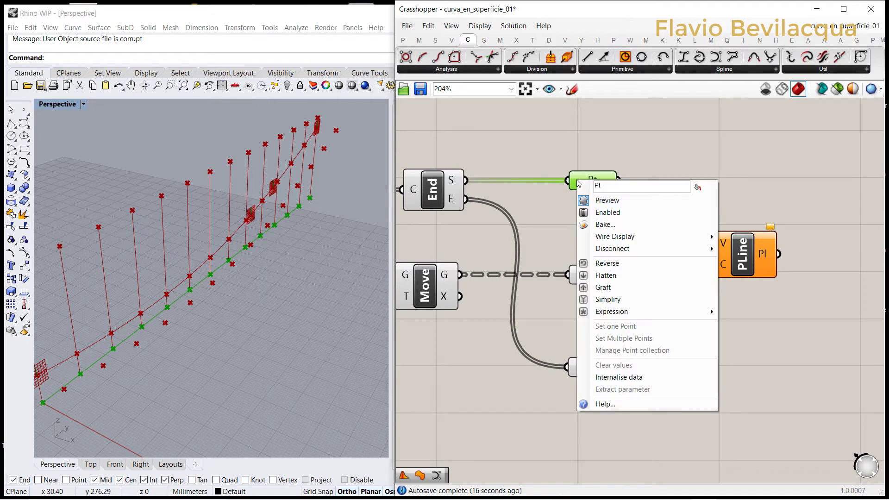
click(599, 289)
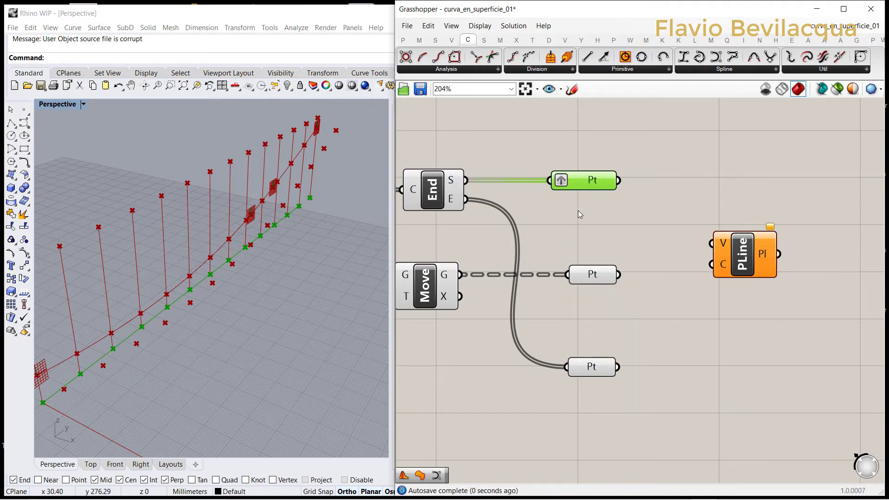
right_click(578, 182)
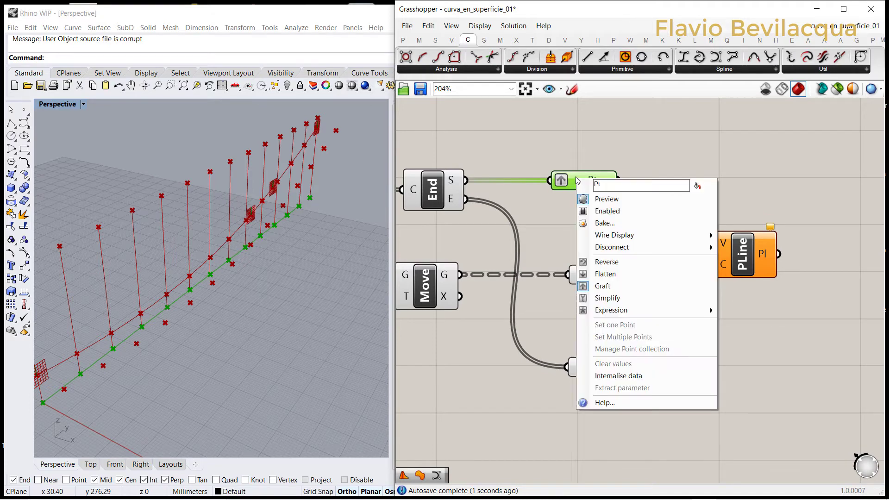
click(604, 302)
right_click(578, 274)
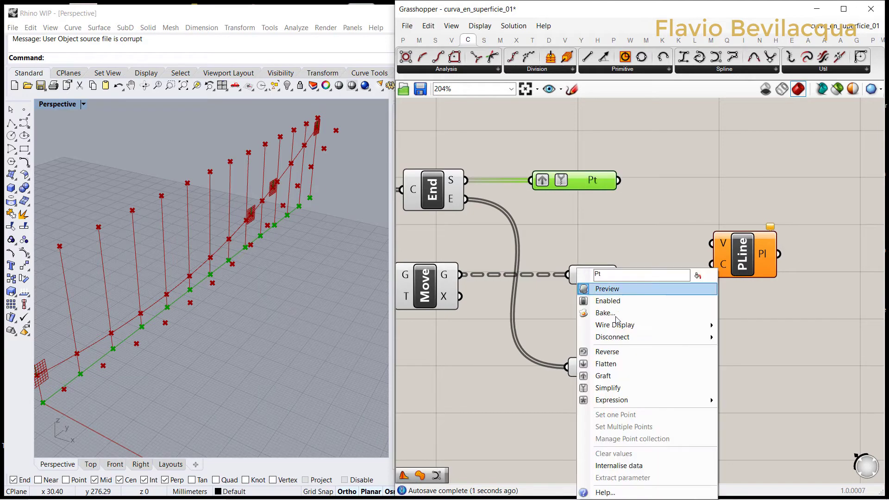
click(608, 387)
Step: Graft and simplify the Point parameter fed by End's E output
scroll(583, 276, up, 2)
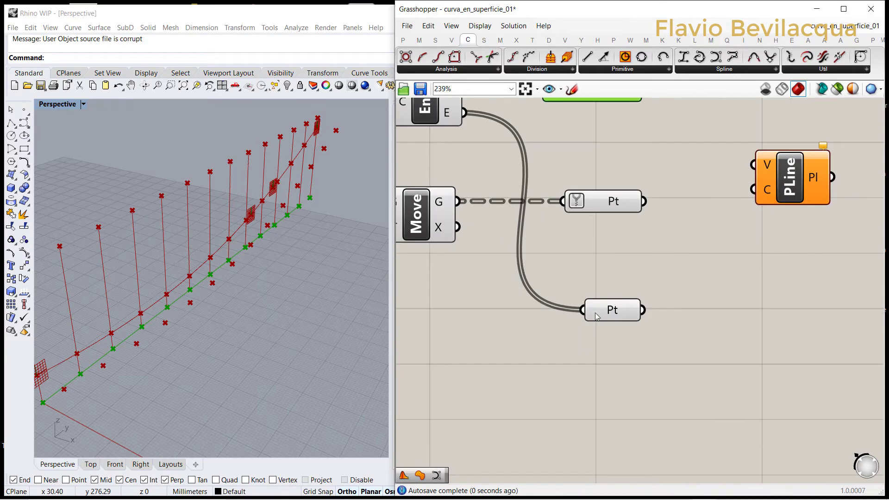
right_click(599, 312)
click(620, 376)
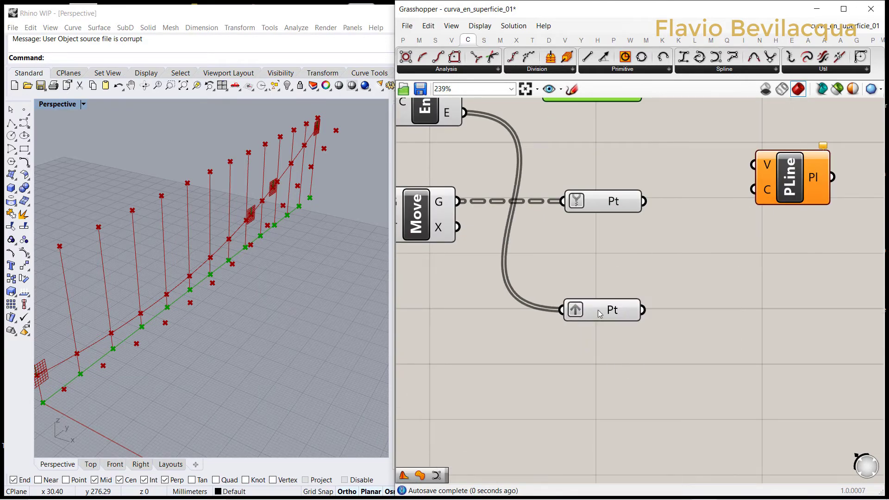
right_click(597, 311)
click(612, 387)
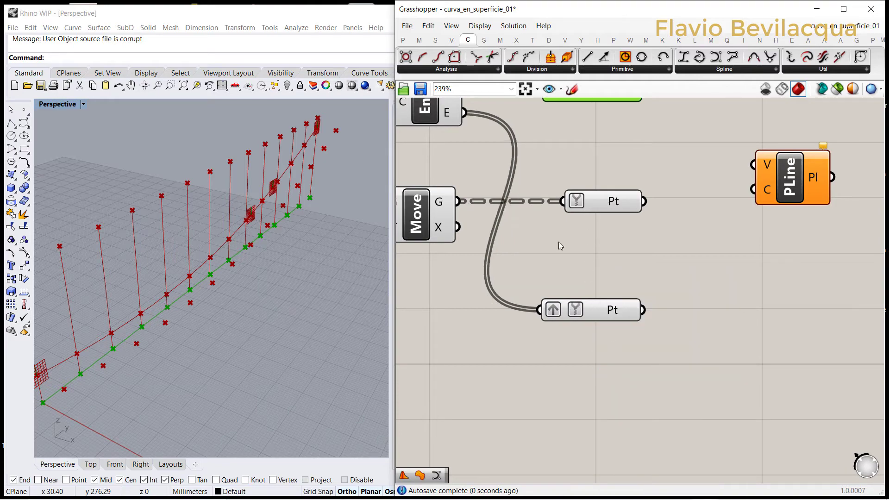
Step: Connect the three Point parameters to PolyLine's V input in order: line starts, moved points, line ends
scroll(679, 180, down, 3)
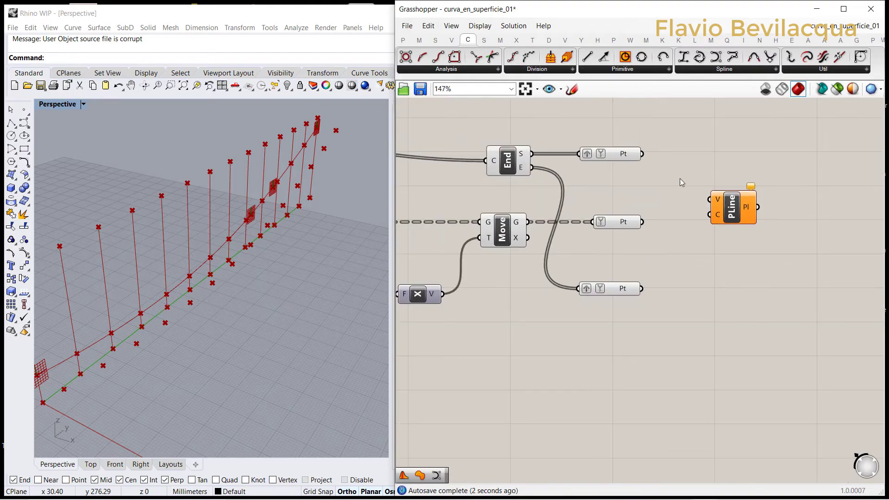
scroll(633, 164, up, 3)
drag(621, 151, 729, 225)
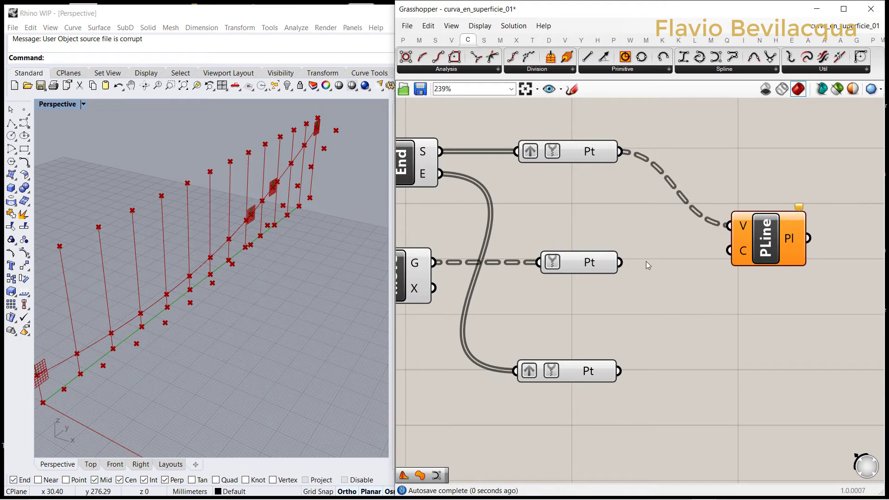
drag(620, 262, 729, 226)
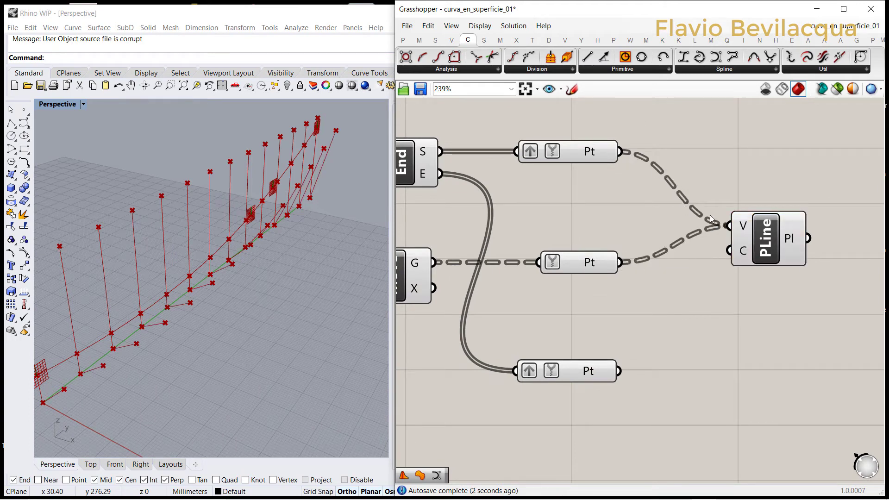
mouse_move(283, 236)
right_down()
mouse_move(292, 198)
mouse_move(285, 220)
right_up()
drag(623, 376, 724, 228)
scroll(715, 256, down, 3)
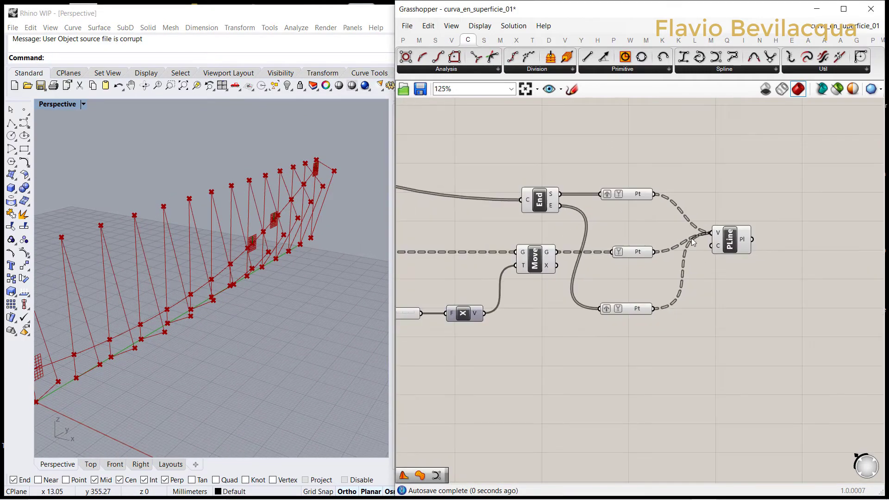
Step: Examine the per-line polylines in the Perspective viewport, from the whole row down to their upper vertices
right_drag(316, 232, 155, 313)
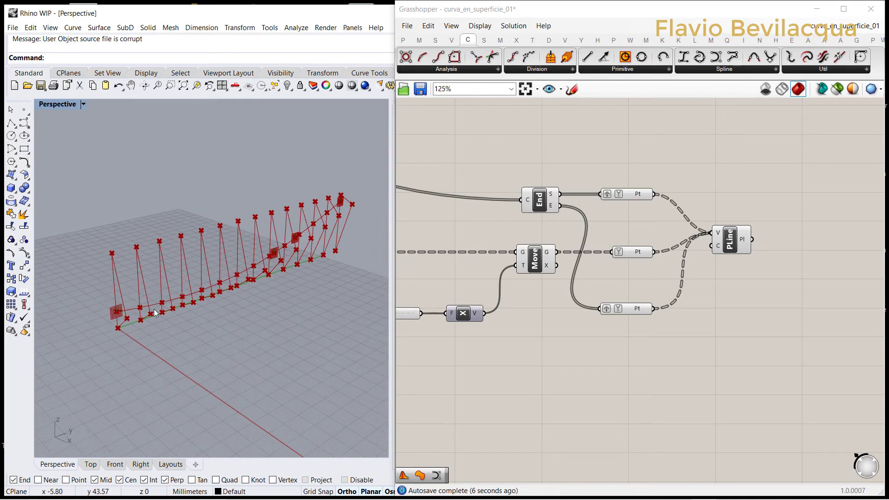
right_drag(112, 266, 71, 327)
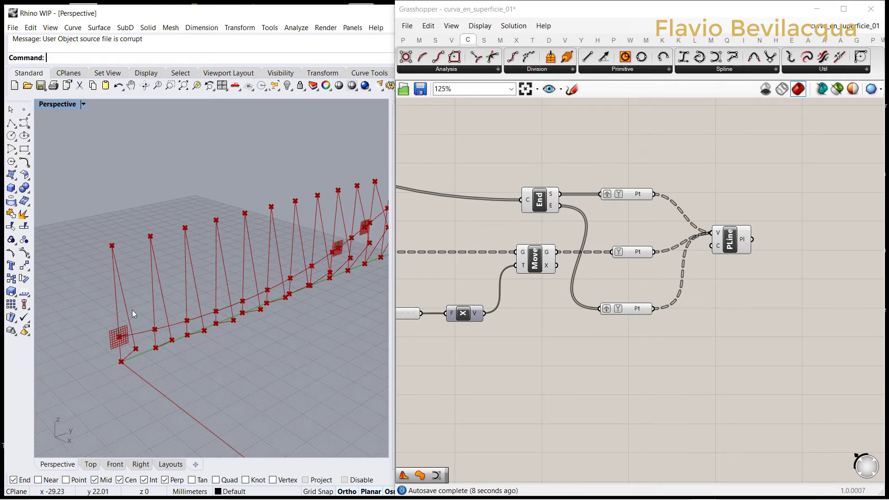
right_drag(177, 235, 258, 343)
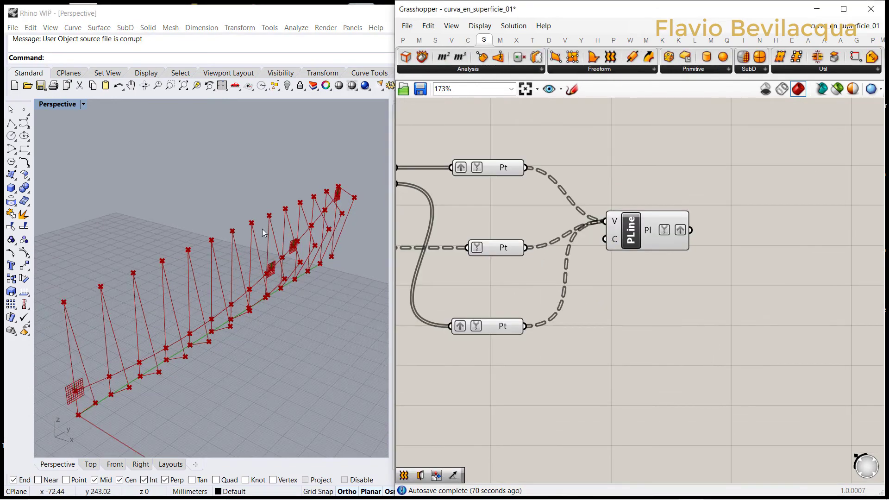
scroll(267, 224, up, 5)
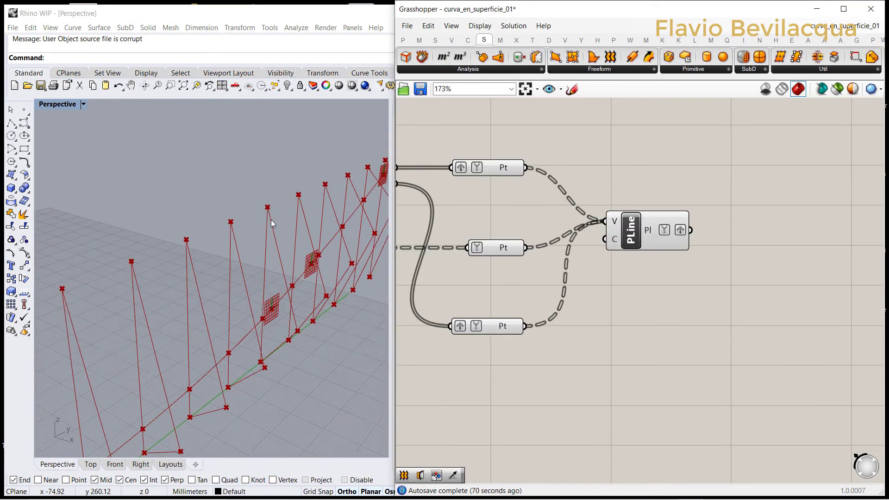
scroll(307, 193, down, 11)
scroll(226, 225, up, 8)
scroll(224, 210, up, 6)
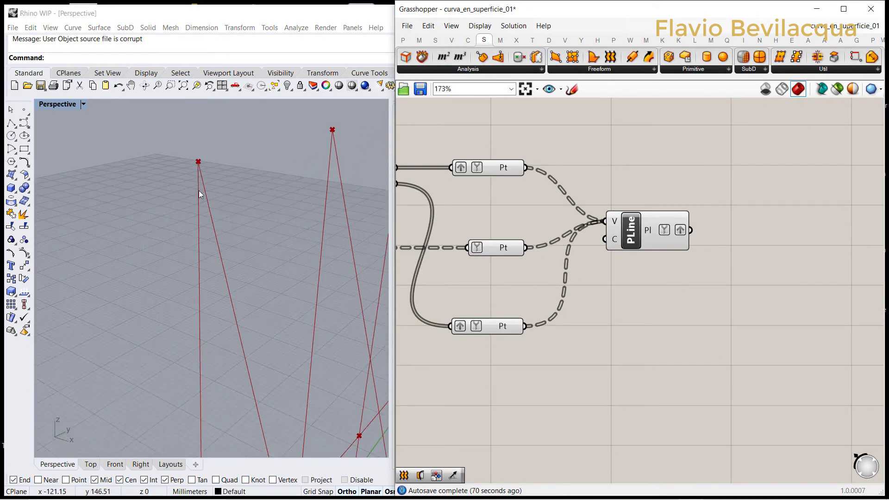
scroll(219, 179, down, 2)
scroll(220, 181, up, 2)
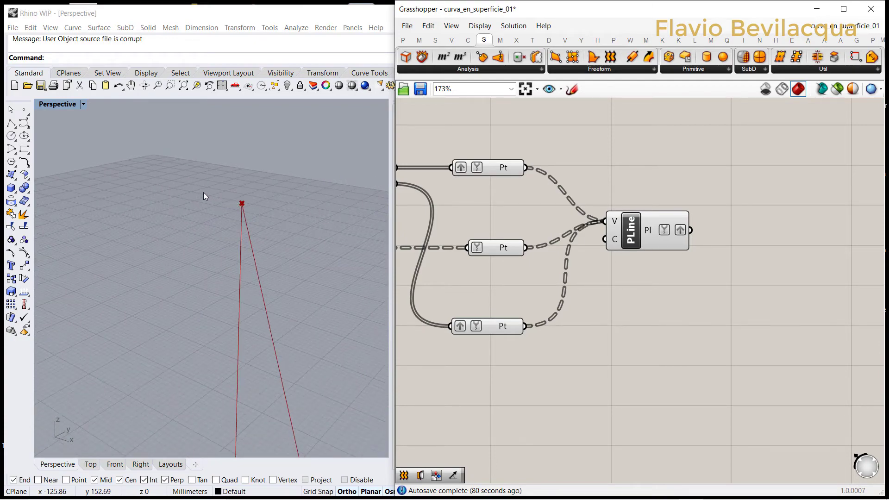
scroll(200, 193, down, 5)
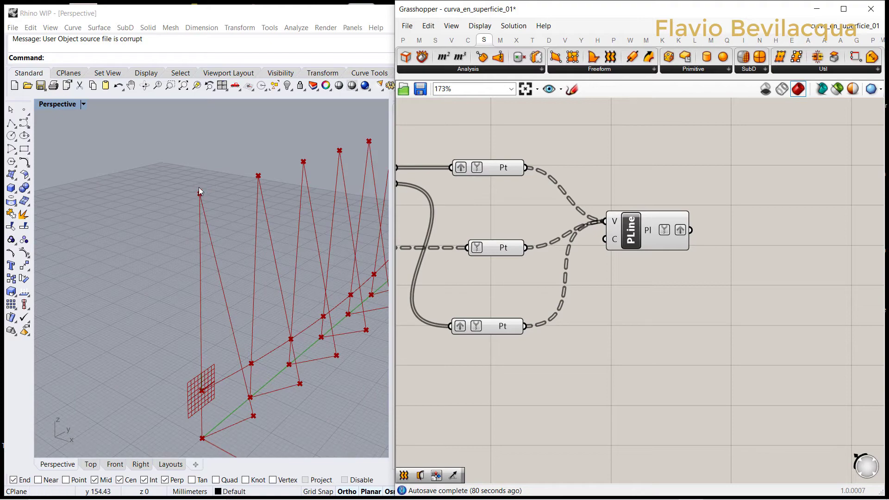
scroll(160, 323, down, 2)
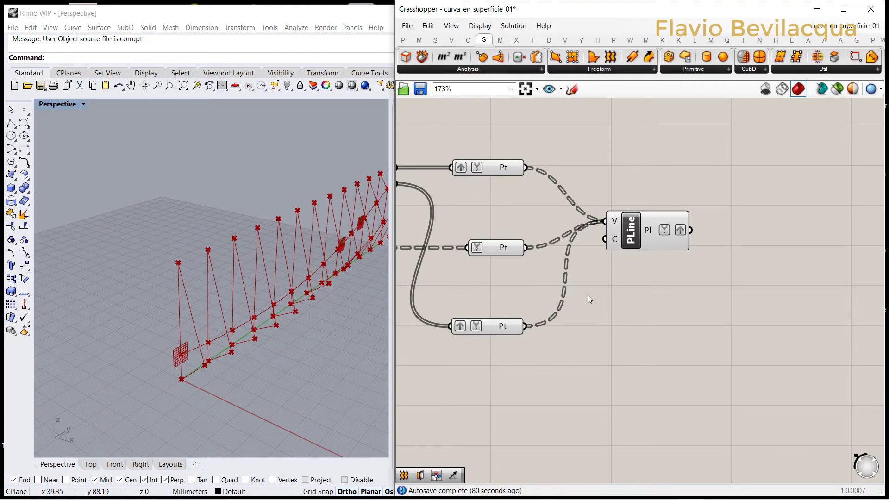
Step: Add a Move component near ArrLinear and connect ArrLinear's geometry output to its G input
scroll(589, 299, down, 10)
scroll(590, 229, up, 6)
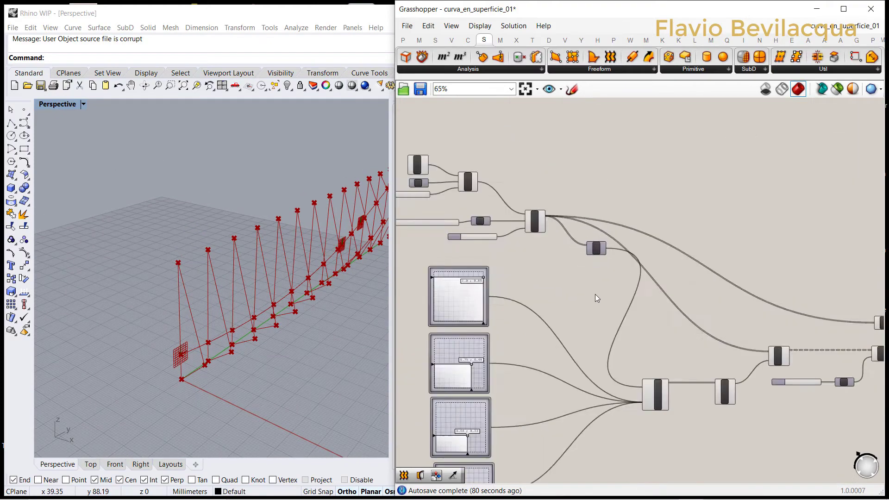
scroll(522, 228, up, 2)
click(526, 208)
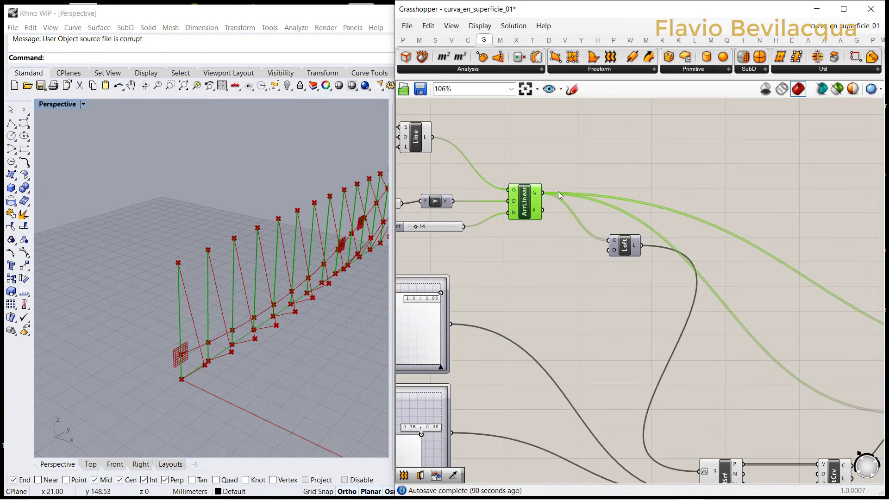
click(572, 132)
click(533, 40)
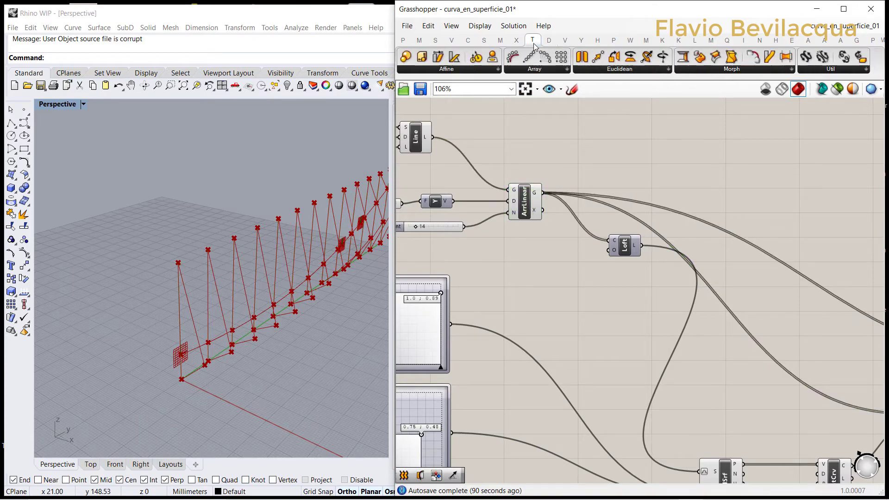
drag(598, 56, 639, 142)
scroll(610, 138, up, 4)
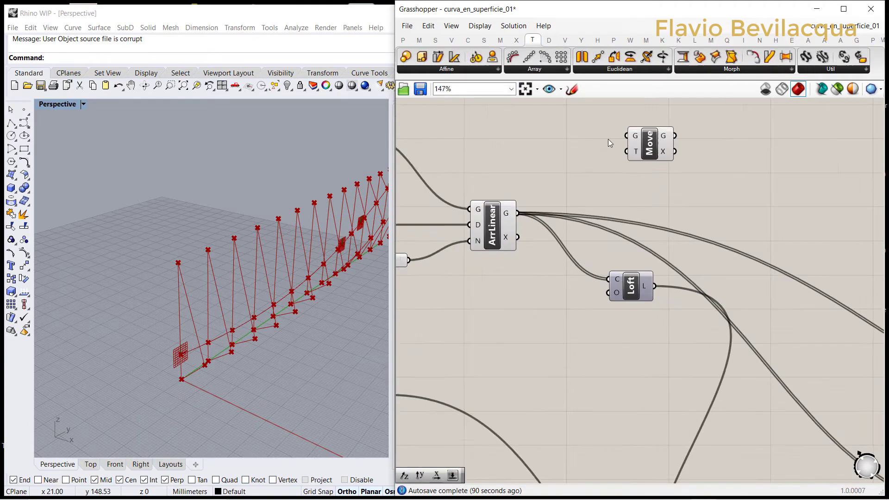
drag(503, 227, 629, 134)
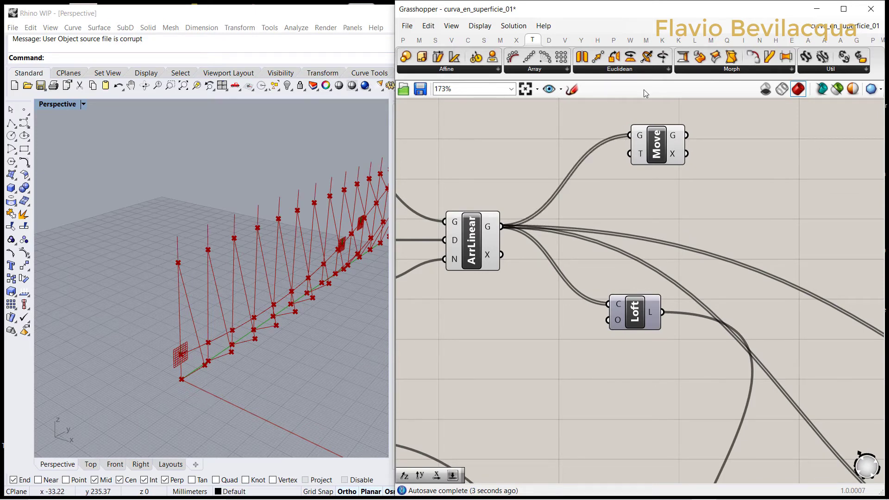
Step: Add a Unit X vector component and connect it to the new Move's T input
click(452, 40)
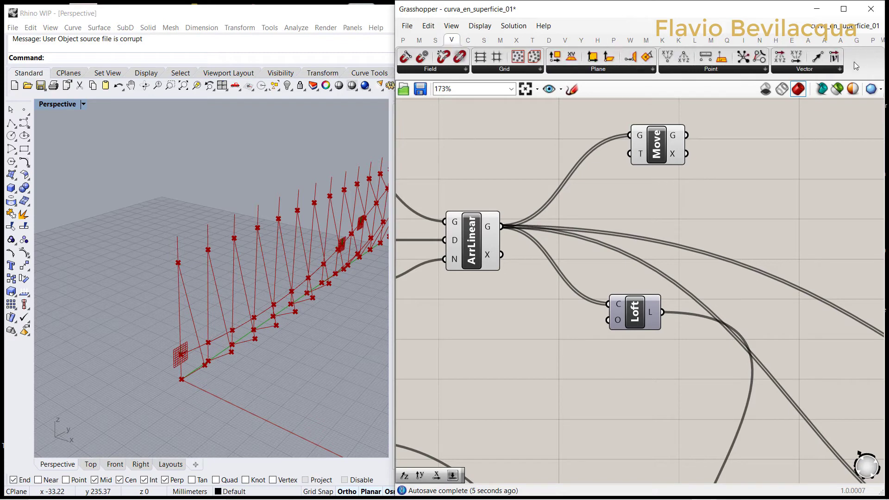
click(812, 70)
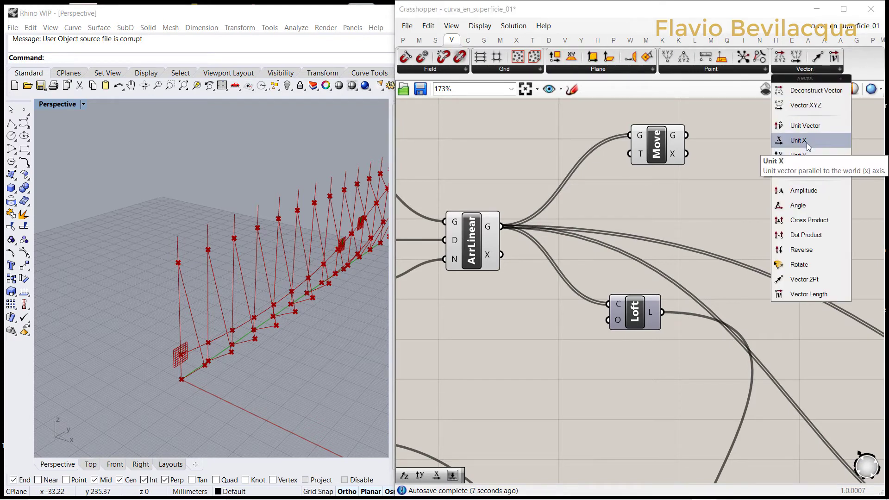
drag(808, 140, 629, 154)
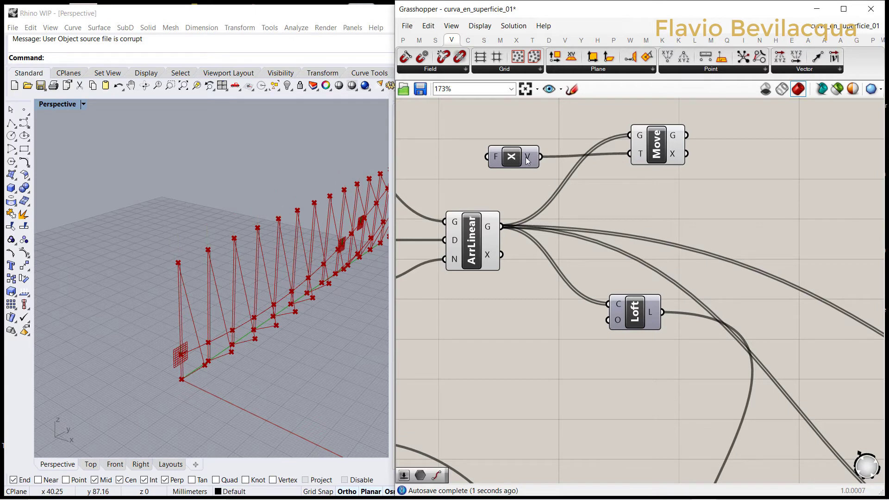
Step: Move the new Move component farther from ArrLinear and place Unit X directly in front of it
drag(527, 160, 590, 157)
drag(669, 143, 791, 139)
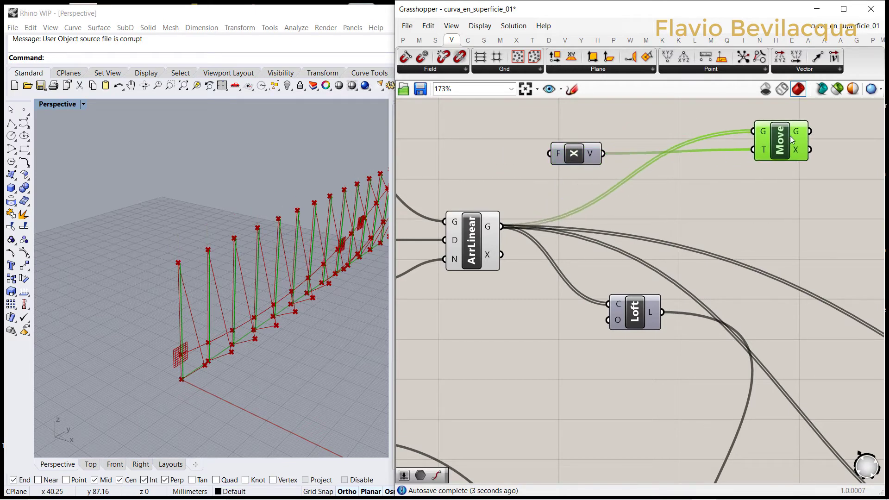
drag(588, 156, 686, 152)
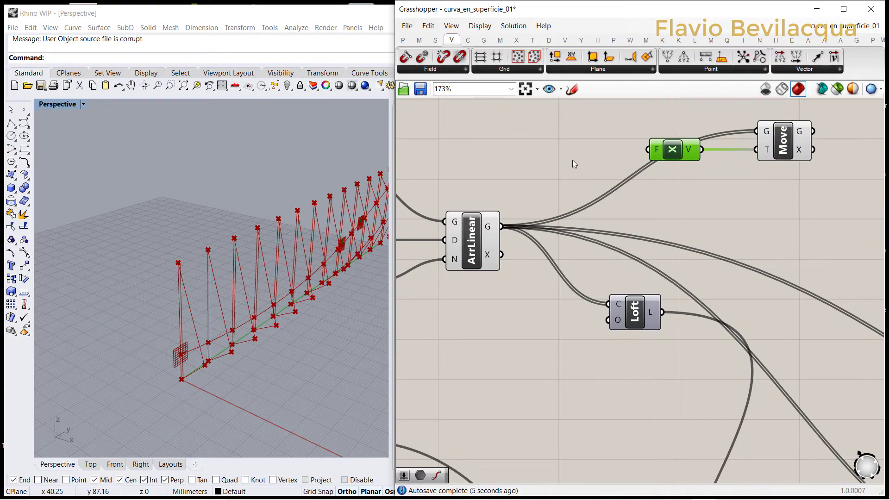
click(573, 163)
scroll(573, 163, down, 3)
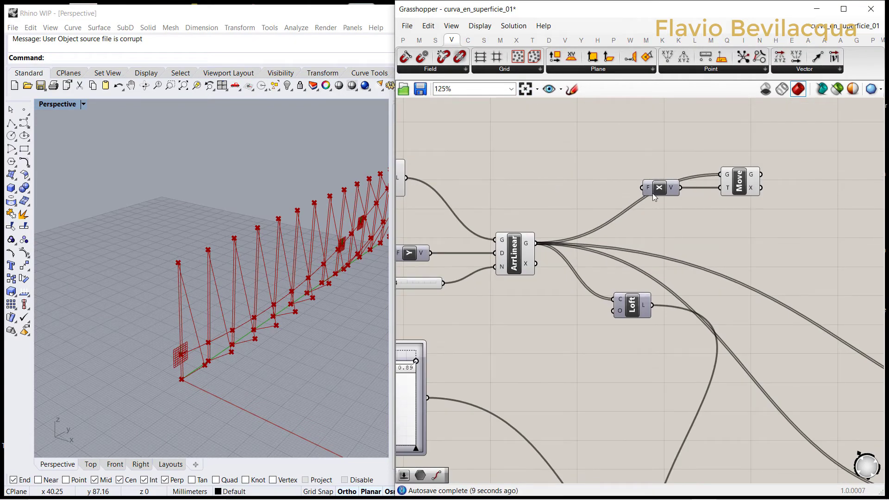
Step: Add an Integer parameter in front of the Unit X component's F input
double_click(546, 190)
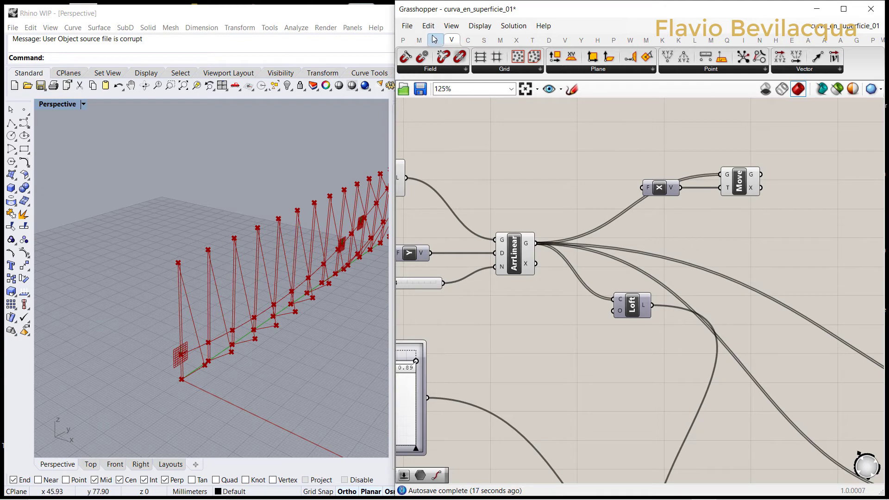
click(400, 40)
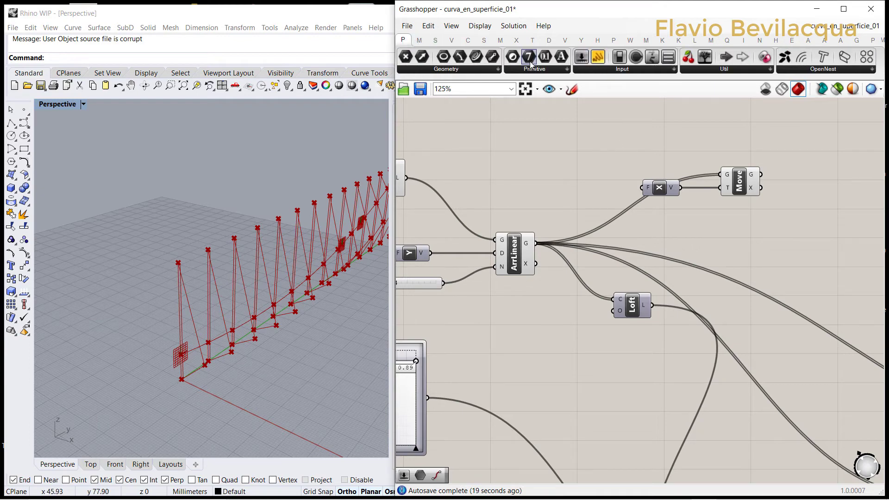
drag(531, 58, 590, 185)
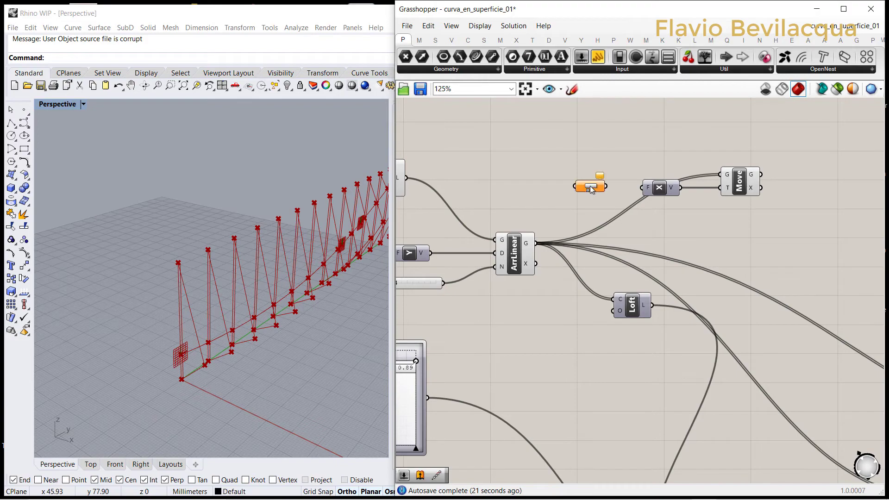
scroll(590, 187, up, 3)
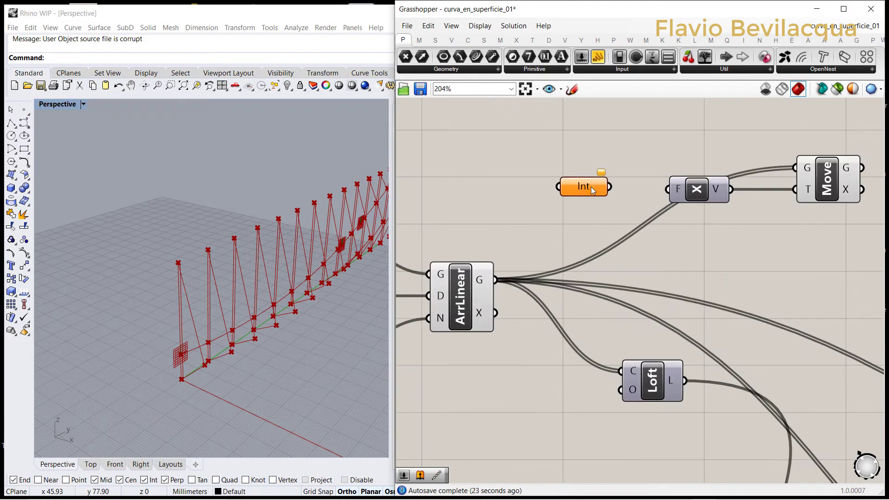
Step: Set the Integer parameter's value to -2 and connect its output to Unit X's F input
drag(579, 191, 583, 193)
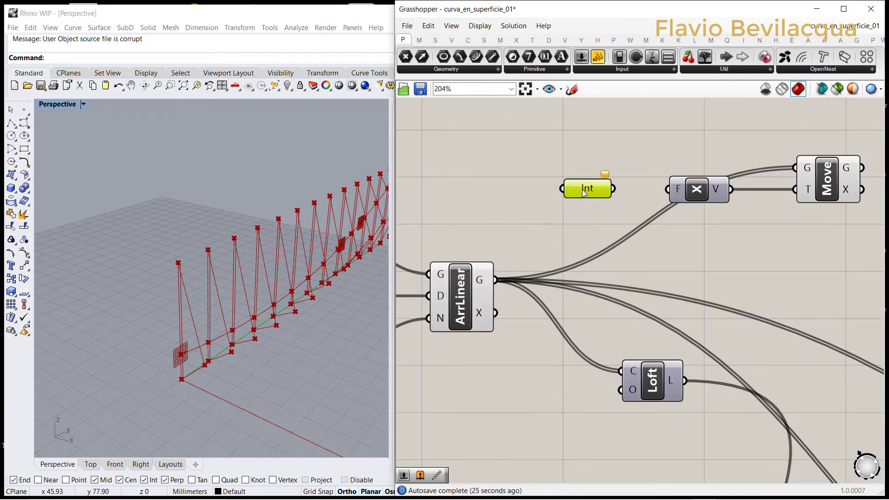
right_click(583, 192)
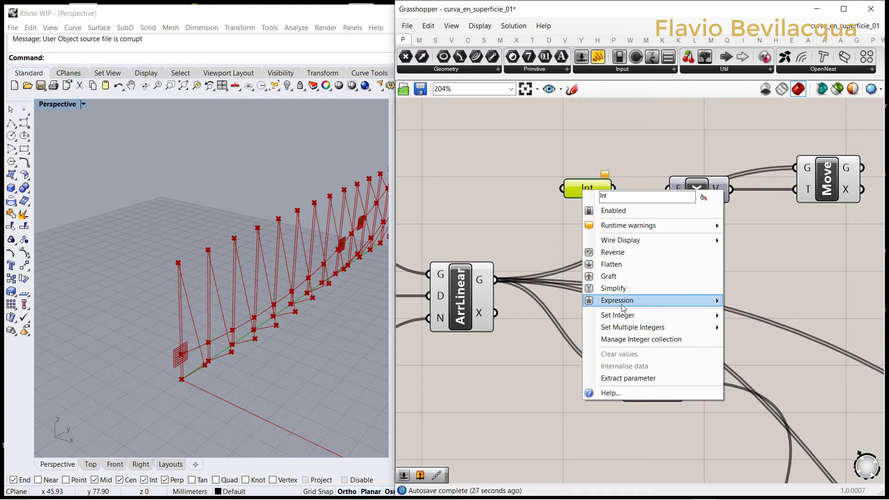
mouse_move(626, 320)
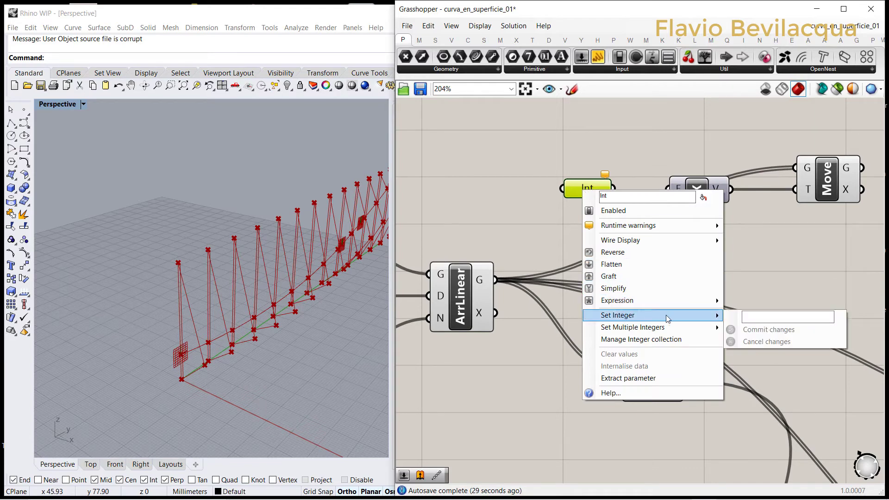
click(752, 317)
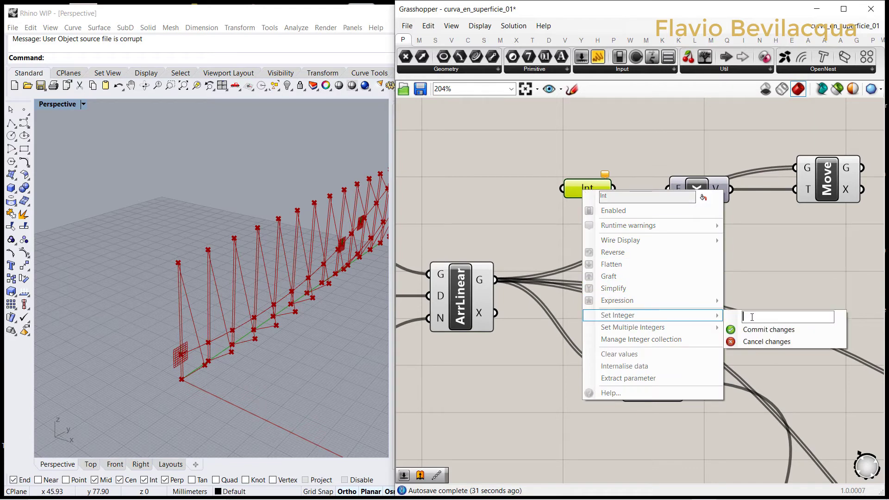
text(-2)
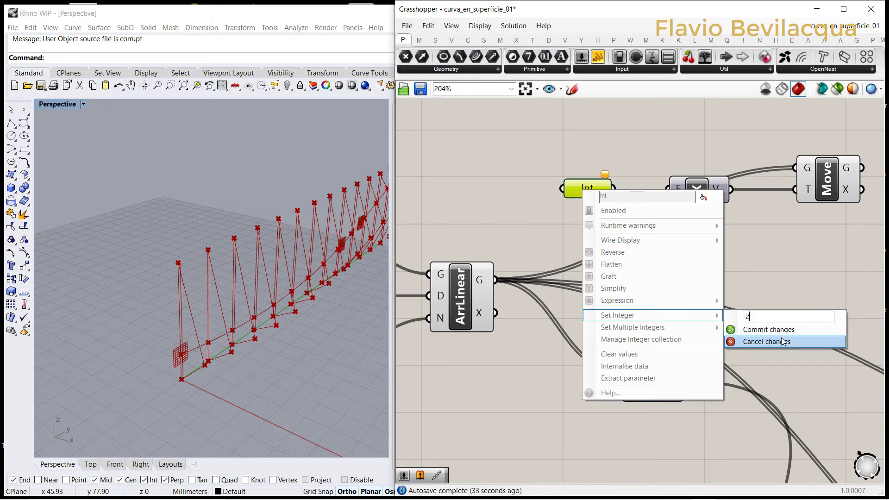
click(779, 329)
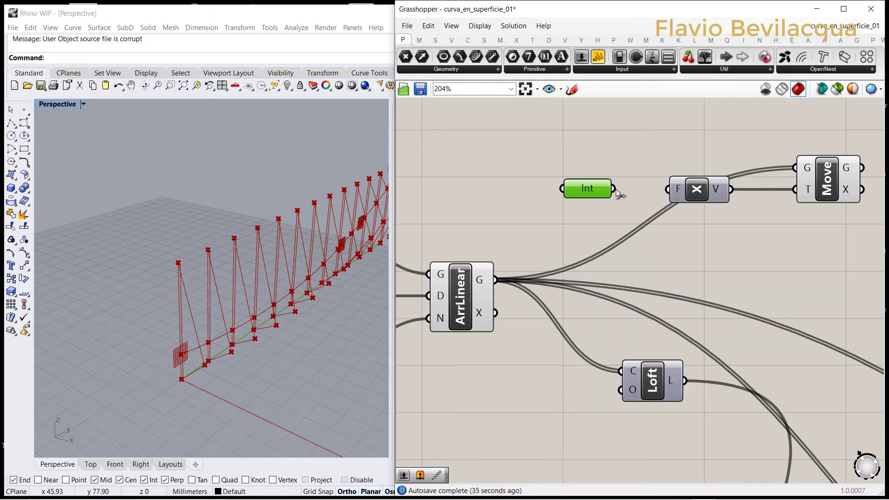
drag(615, 189, 667, 189)
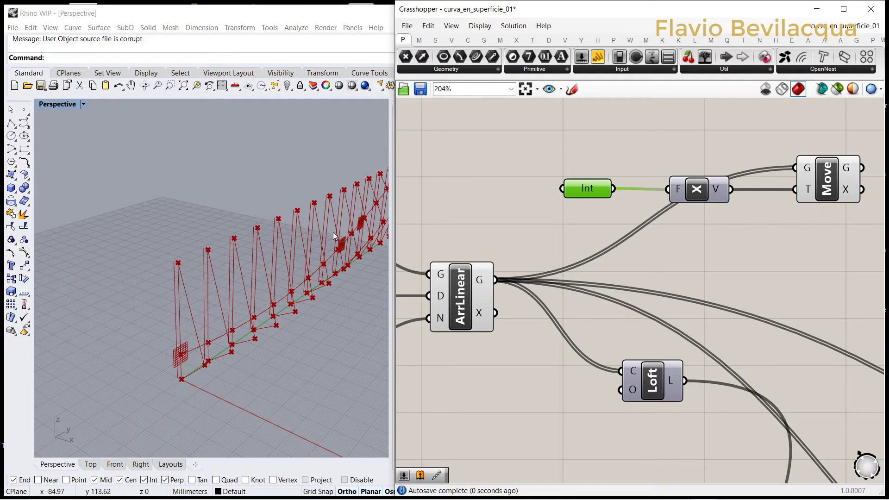
scroll(160, 262, up, 5)
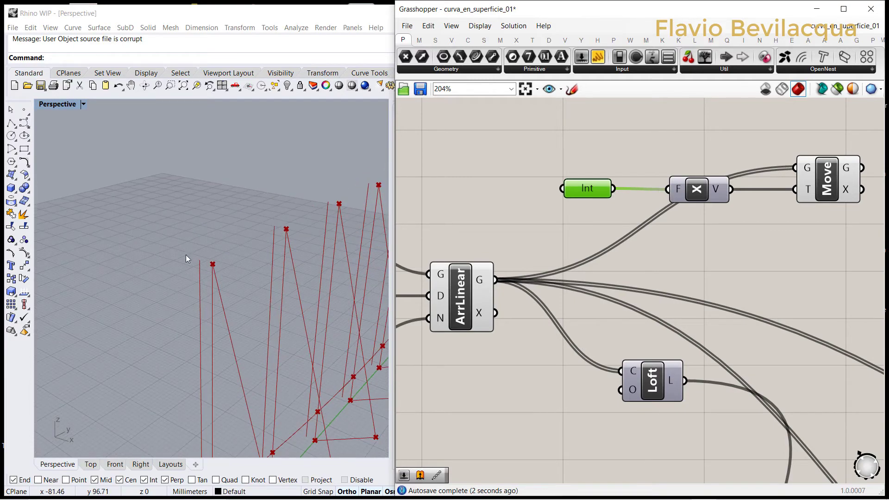
scroll(349, 220, down, 4)
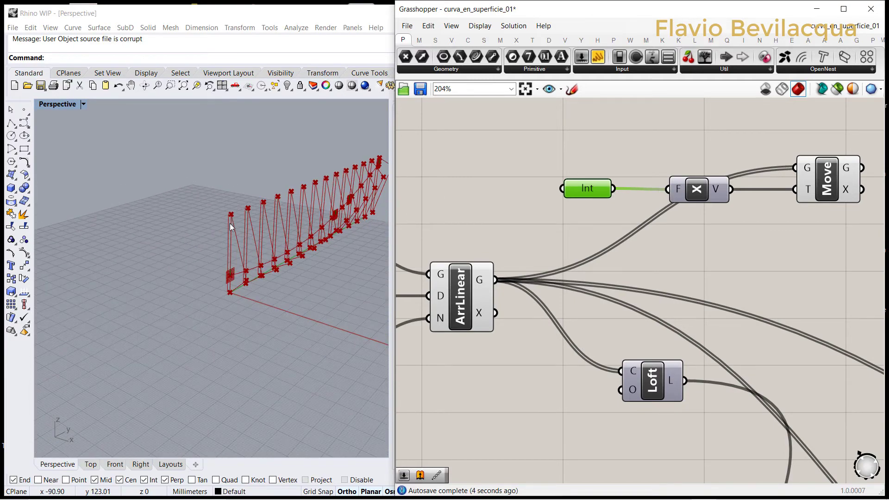
scroll(231, 224, up, 4)
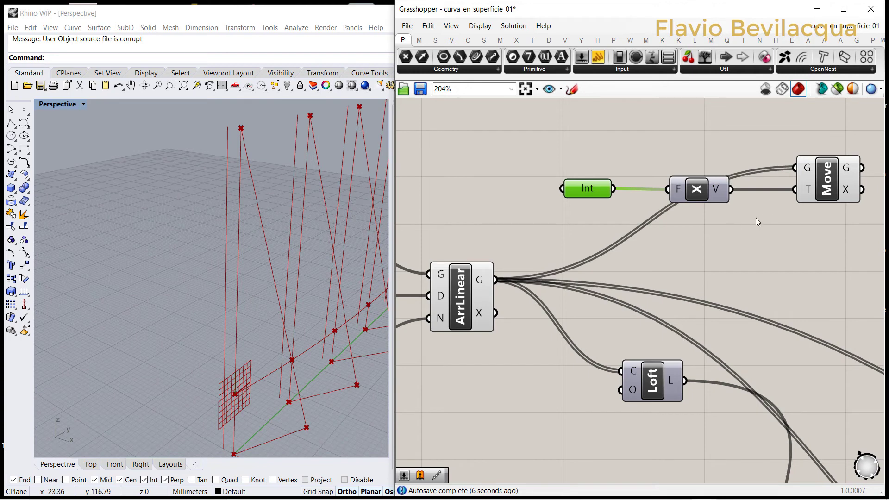
click(815, 189)
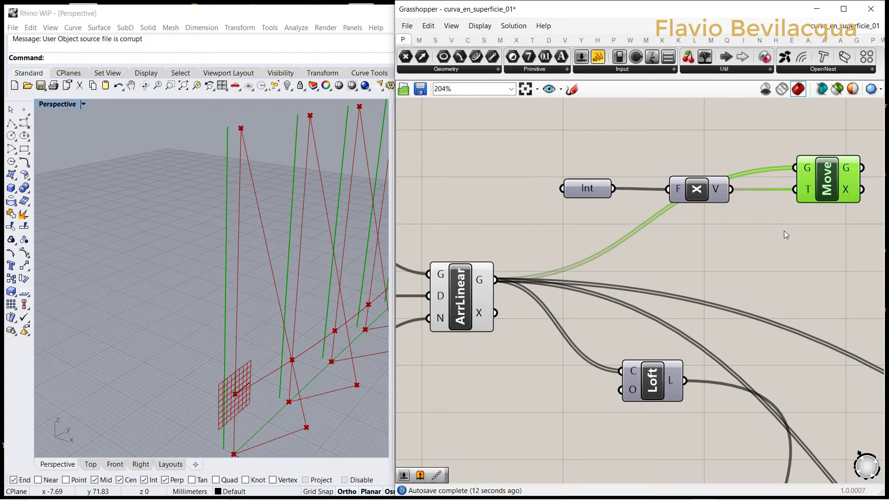
Step: Add a Curve parameter fed by the new Move's G output and place it above the Point parameter of End's S output
scroll(485, 207, down, 6)
scroll(485, 180, up, 3)
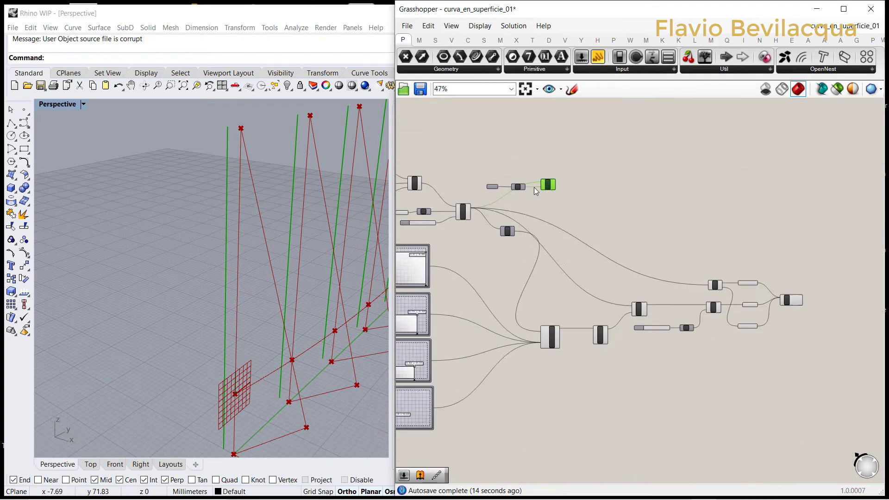
drag(476, 56, 608, 193)
scroll(577, 179, up, 3)
scroll(533, 172, down, 2)
scroll(532, 165, down, 5)
drag(529, 165, 573, 199)
scroll(714, 241, up, 6)
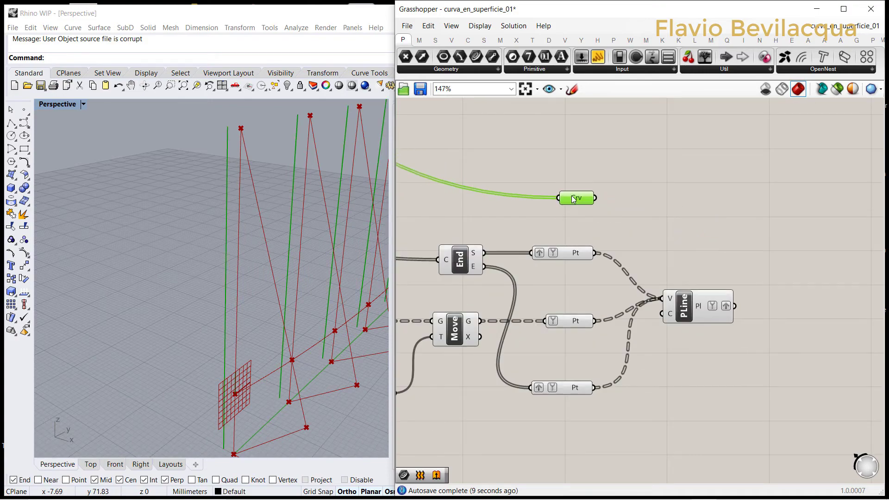
Step: Examine the geometry of the Point parameters and the PLine component by selecting them one after another
click(564, 263)
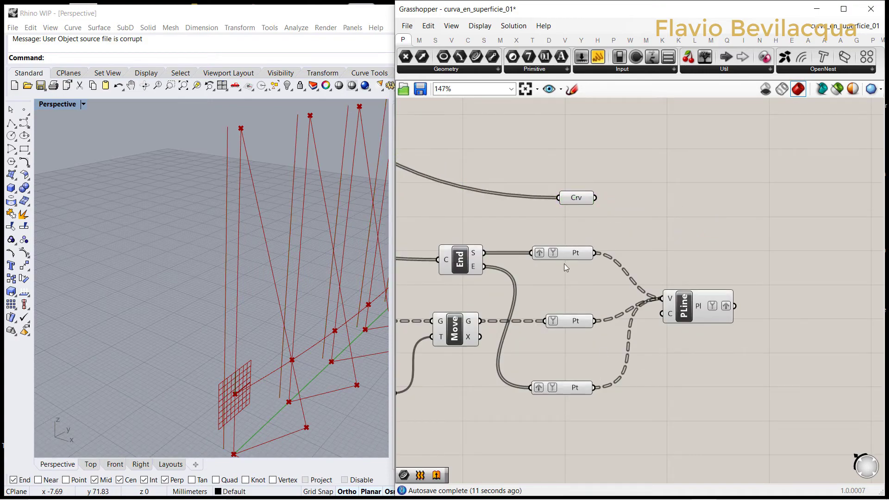
click(568, 252)
mouse_move(567, 252)
click(562, 287)
click(571, 322)
click(571, 348)
click(690, 313)
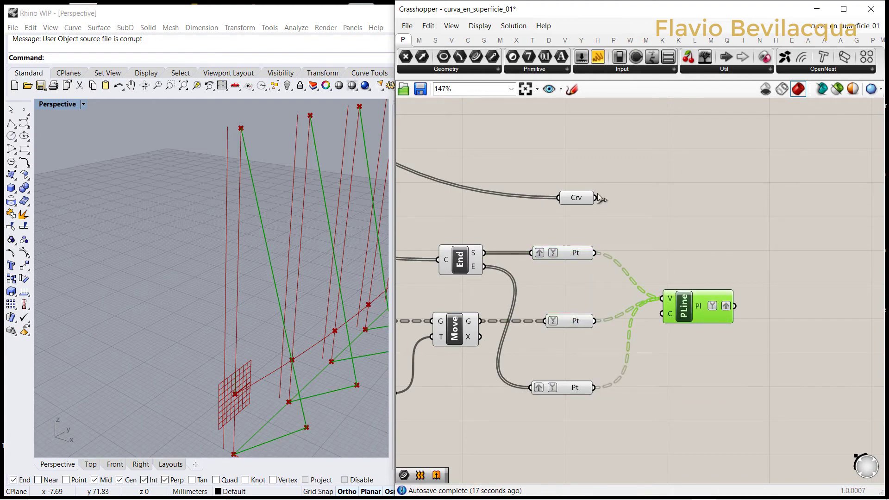
Step: Move the Curve parameter directly above the PLine component
drag(580, 203, 708, 210)
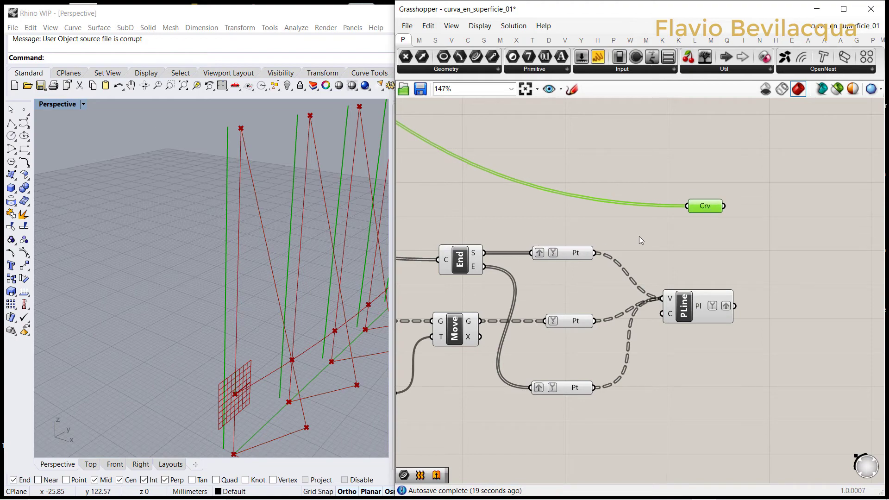
click(719, 249)
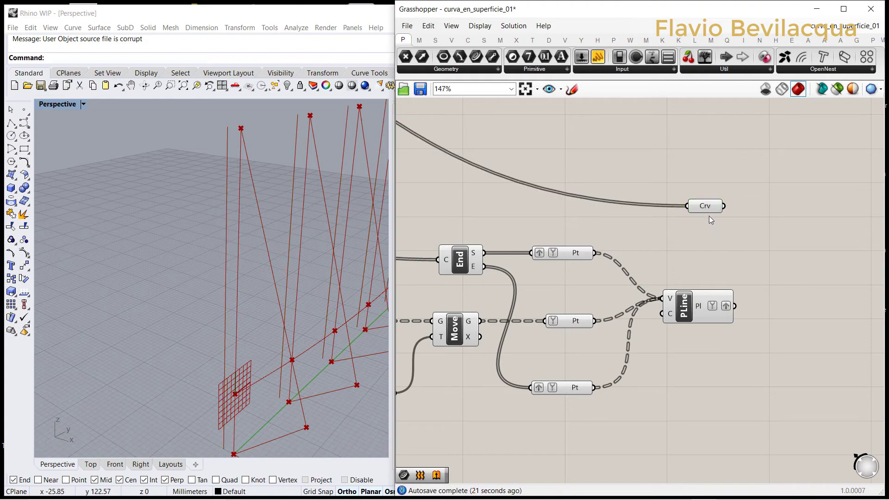
scroll(696, 212, up, 3)
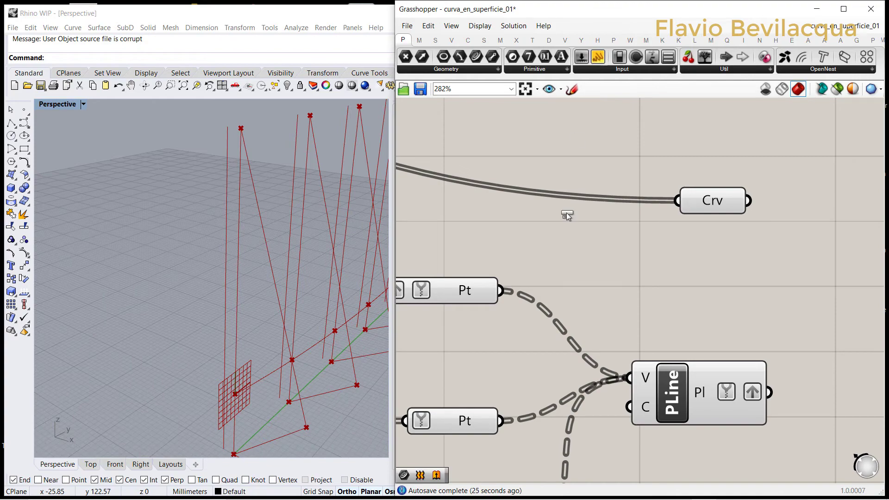
Step: Add a Panel, connect the Curve parameter to it and enlarge it to read the data paths of the shifted lines
scroll(578, 212, down, 5)
drag(724, 221, 722, 221)
scroll(658, 224, up, 3)
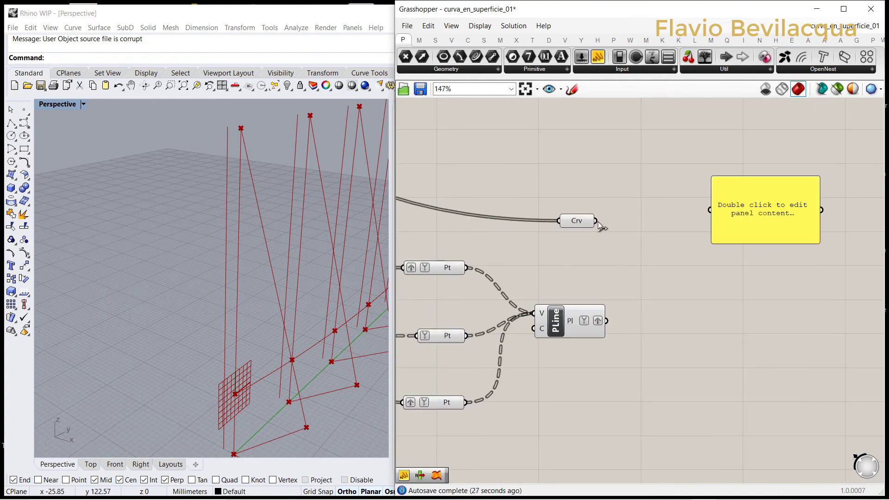
drag(596, 221, 690, 368)
scroll(652, 207, down, 4)
scroll(686, 220, up, 3)
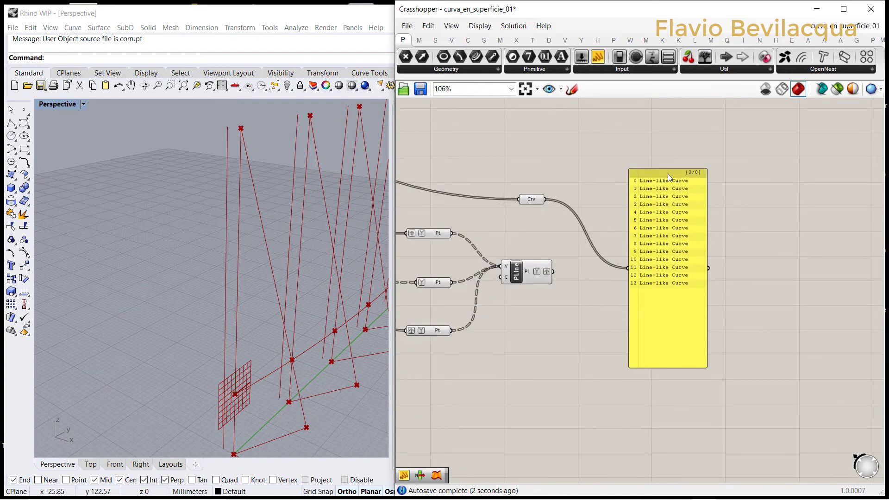
drag(668, 173, 715, 120)
scroll(740, 112, up, 5)
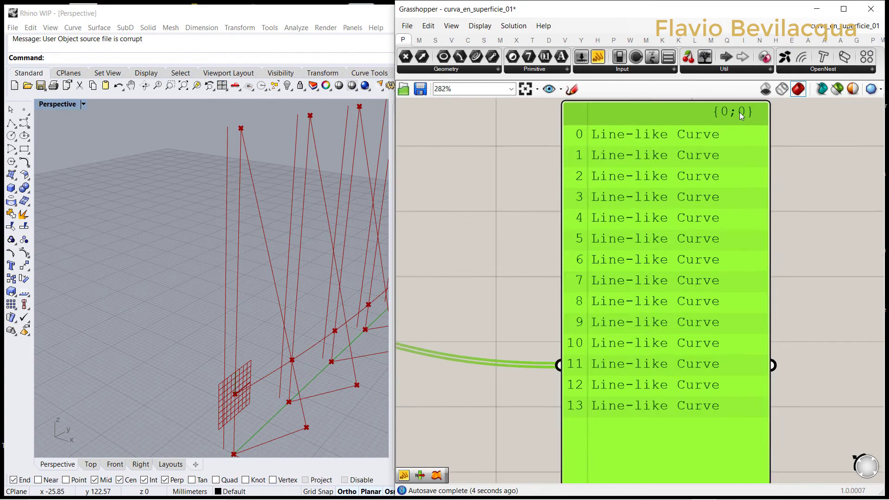
scroll(740, 112, up, 1)
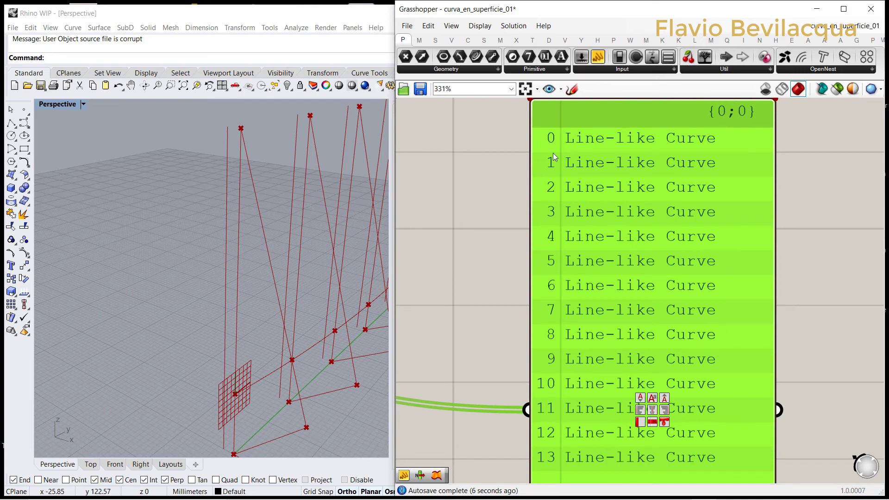
scroll(659, 153, down, 4)
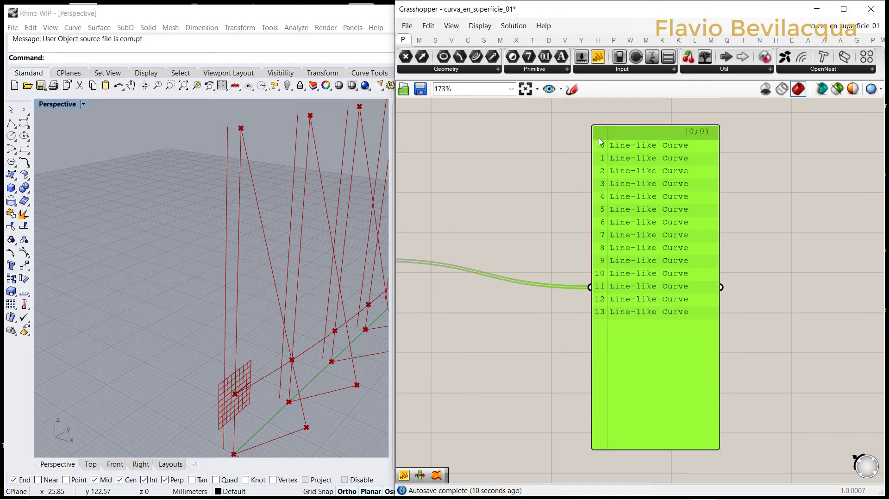
scroll(787, 333, down, 3)
Step: Graft and simplify the data of the Curve parameter
right_drag(532, 294, 602, 305)
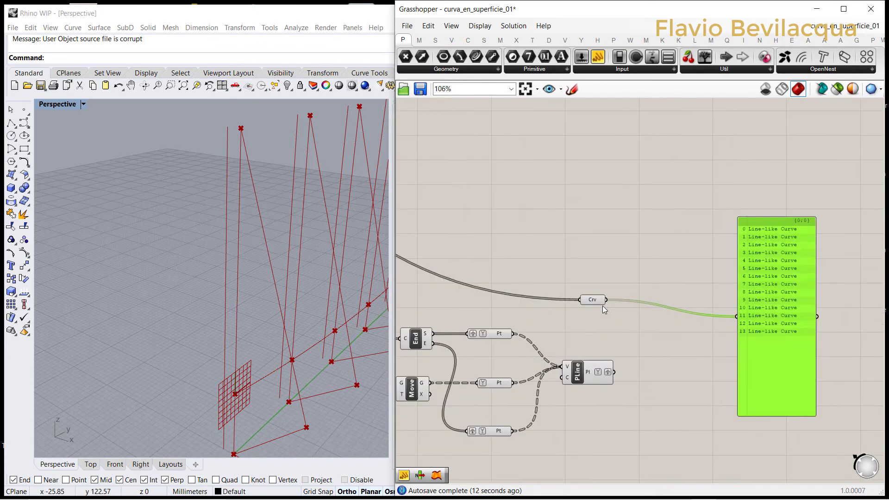
scroll(603, 304, up, 3)
right_click(569, 297)
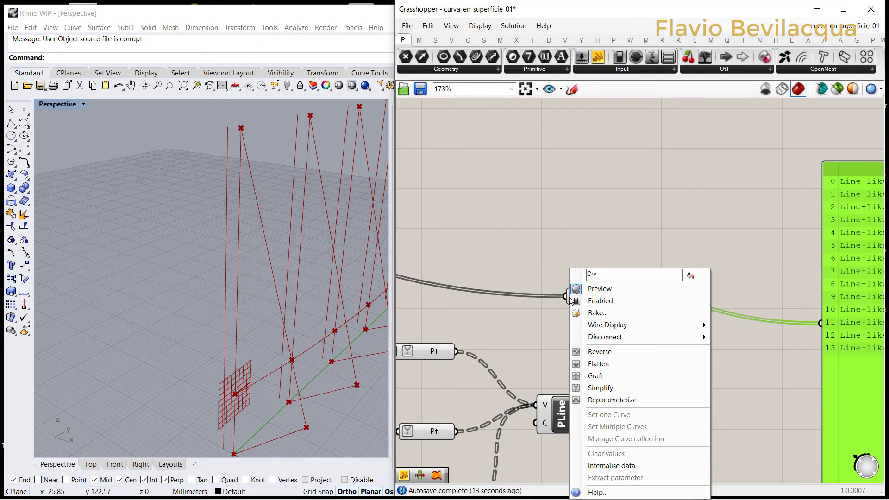
click(592, 376)
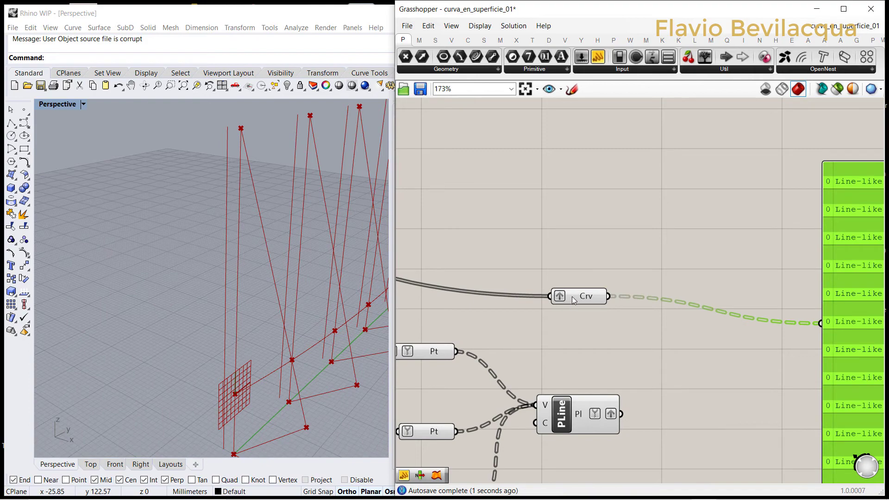
right_click(572, 296)
click(599, 388)
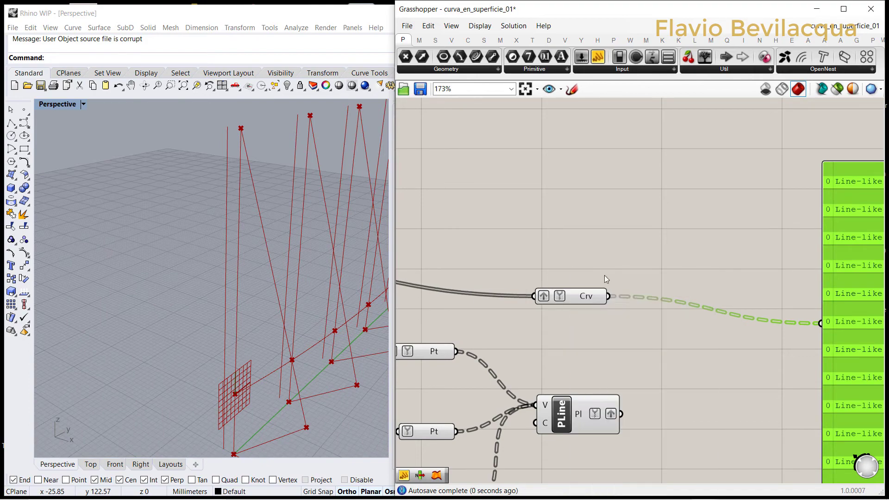
Step: Read the Curve parameter's data paths in the Panel and delete the Panel
scroll(596, 263, down, 4)
scroll(718, 204, up, 4)
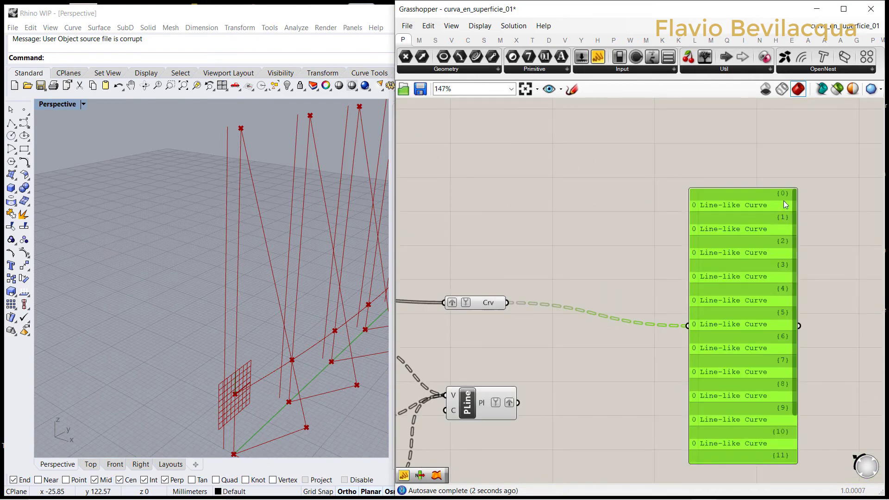
mouse_move(792, 282)
mouse_down()
mouse_move(796, 388)
mouse_move(792, 267)
mouse_up()
scroll(654, 260, down, 3)
drag(797, 420, 647, 178)
key(Delete)
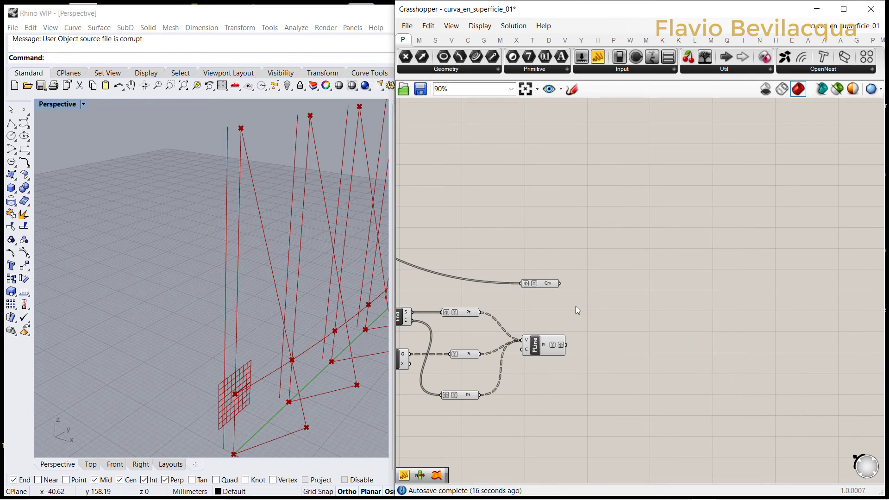
Step: Add a Ruled Surface component and connect the Curve parameter to its A input and PLine's output to its B input
scroll(547, 285, up, 2)
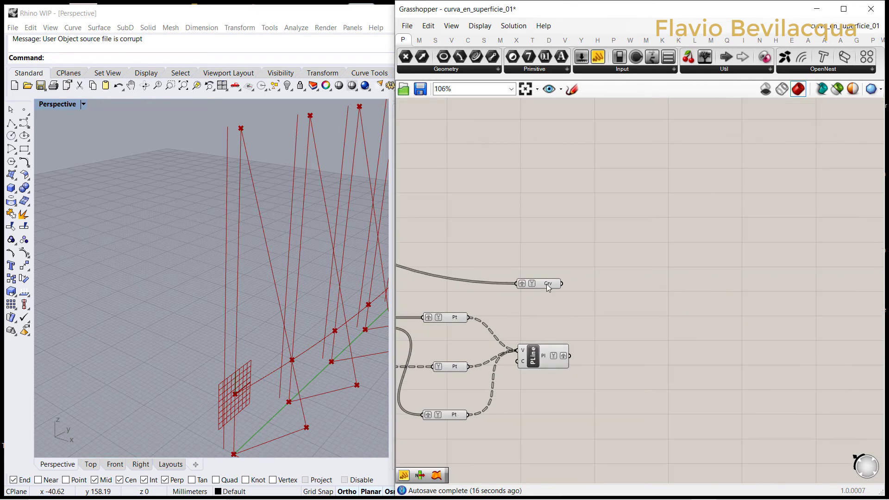
click(484, 41)
click(597, 70)
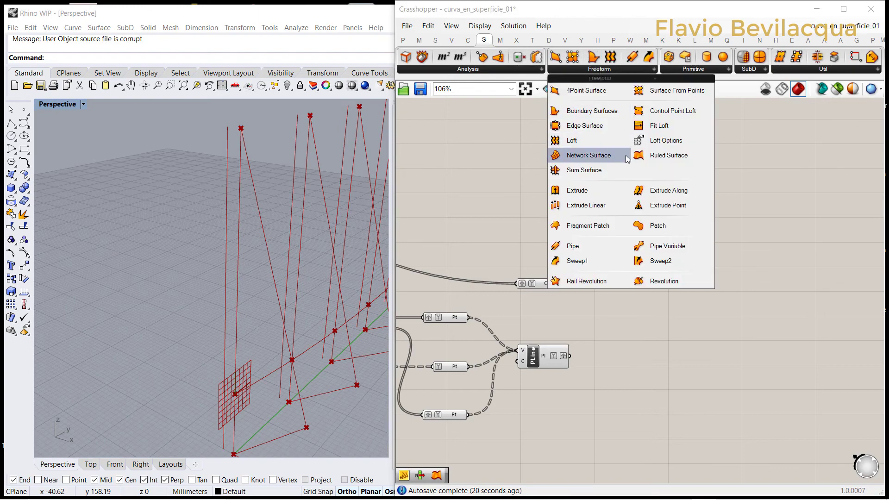
click(668, 157)
click(618, 324)
scroll(588, 320, up, 5)
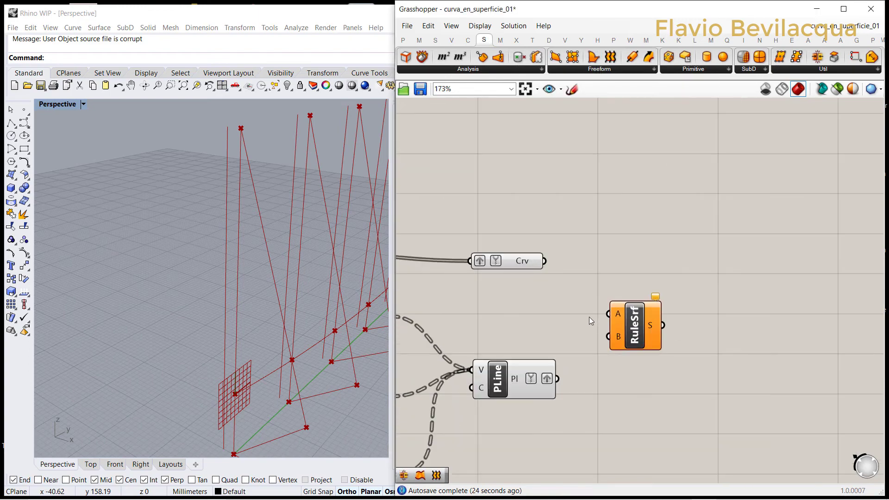
drag(545, 262, 608, 336)
scroll(221, 185, down, 3)
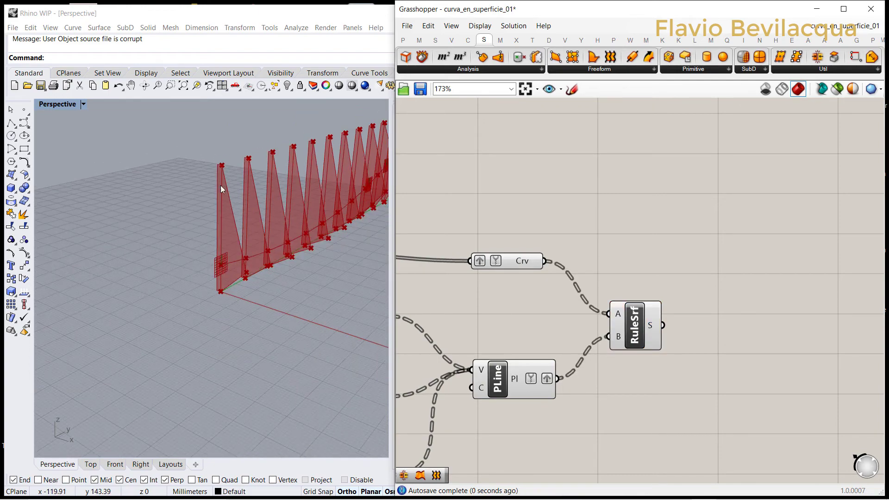
Step: Turn off the preview of the components from IntCrv through PLine, including the grafted Curve and Point parameters
scroll(646, 258, down, 6)
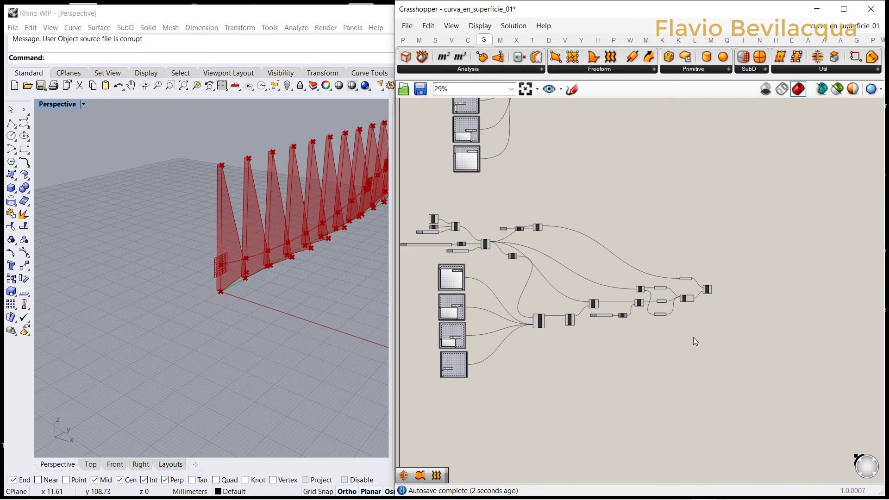
drag(694, 337, 560, 193)
right_click(588, 195)
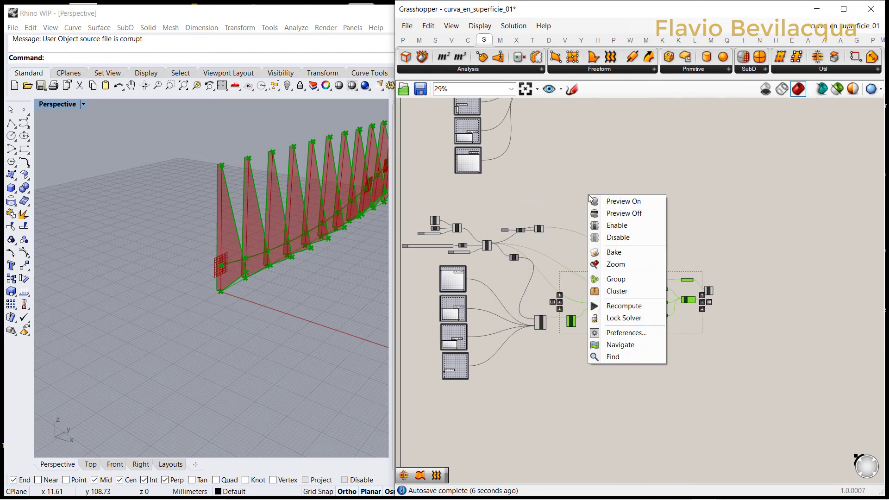
click(607, 211)
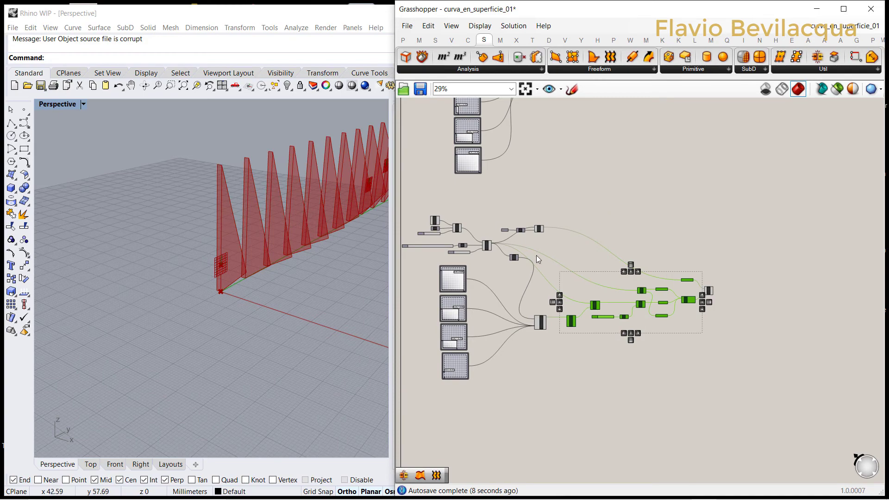
Step: Turn off the preview of the Move component that shifts the arrayed lines along X
scroll(536, 255, up, 4)
click(529, 196)
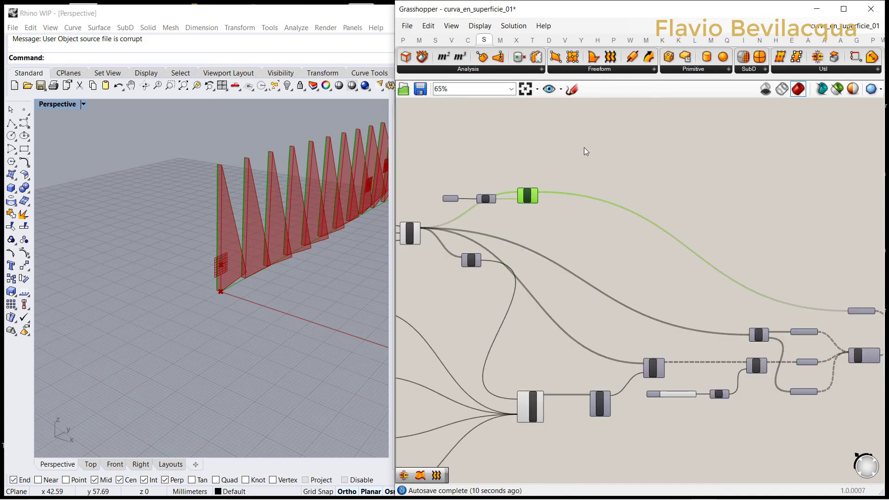
right_click(561, 165)
click(595, 175)
scroll(582, 207, down, 4)
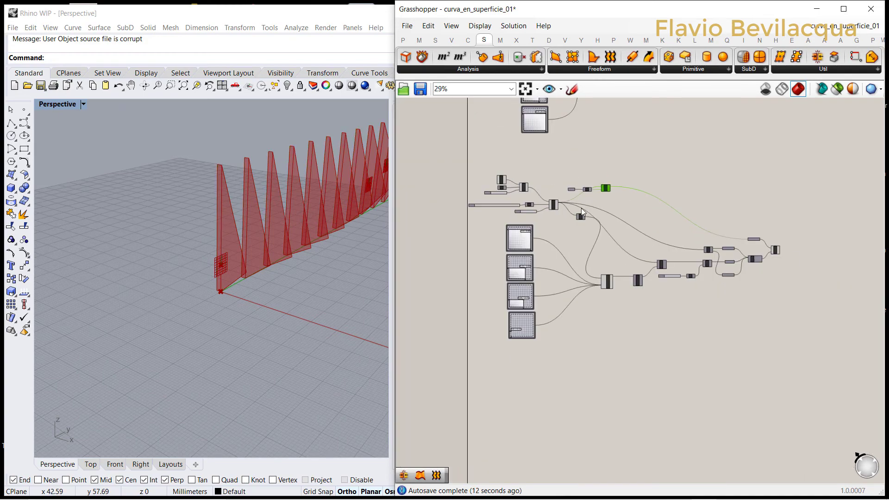
Step: Turn off the preview of the start point, Line and linear array components at the beginning of the definition
scroll(523, 197, up, 4)
scroll(522, 197, up, 1)
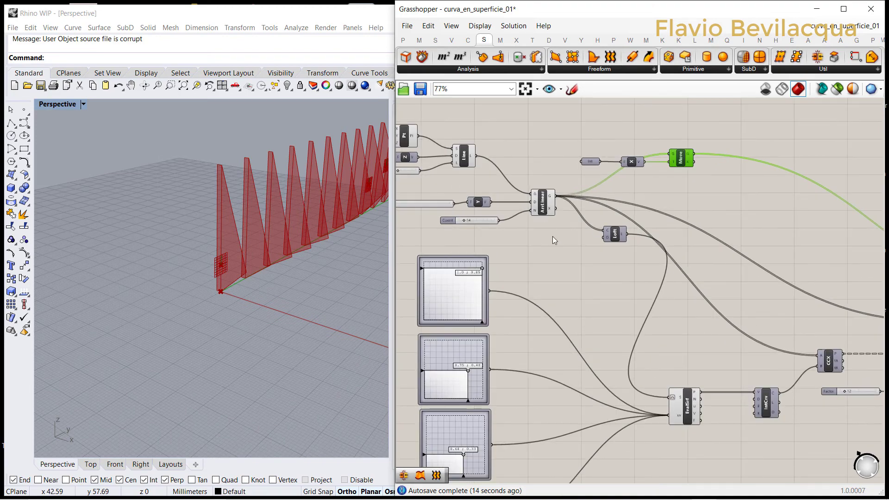
drag(554, 237, 406, 124)
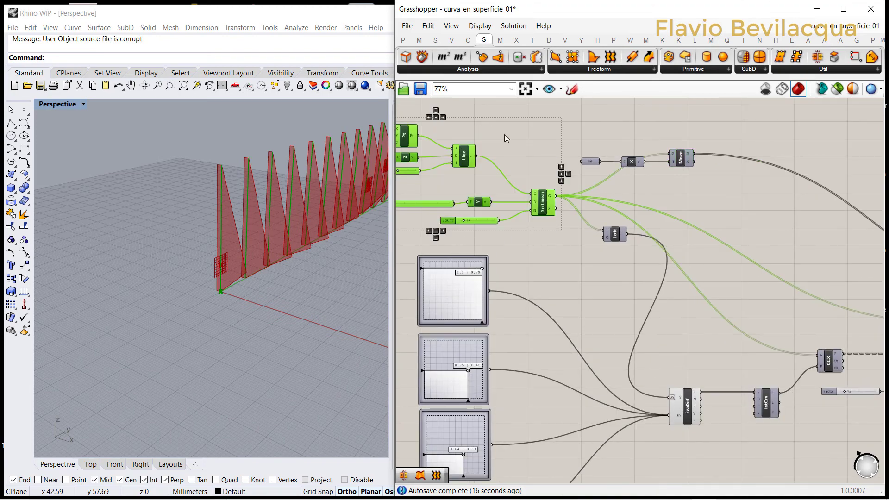
right_drag(518, 145, 520, 146)
right_click(603, 113)
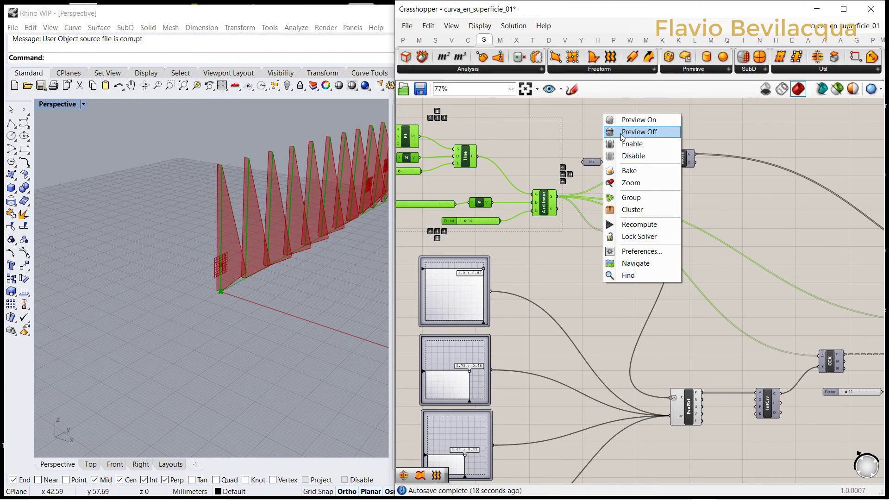
click(621, 132)
scroll(217, 251, down, 5)
scroll(356, 200, up, 5)
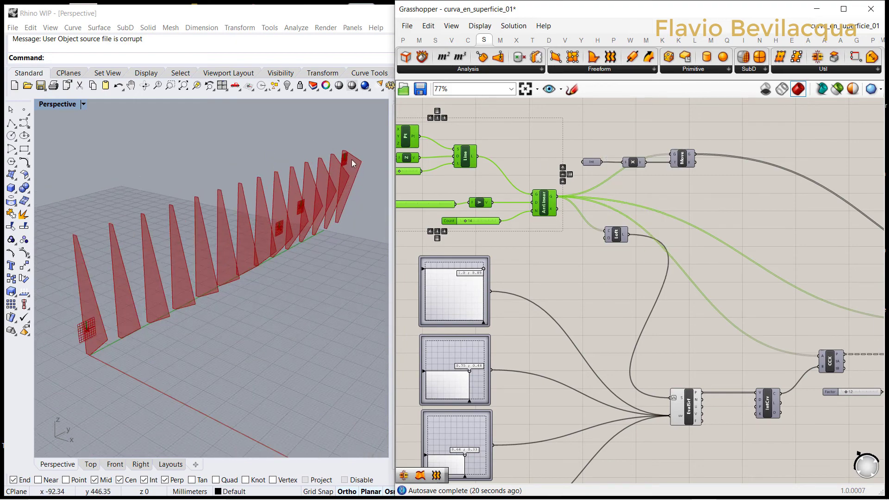
Step: Turn off the preview of the Evaluate Surface component
scroll(549, 220, down, 2)
scroll(652, 361, up, 1)
right_drag(652, 362, 595, 320)
click(589, 319)
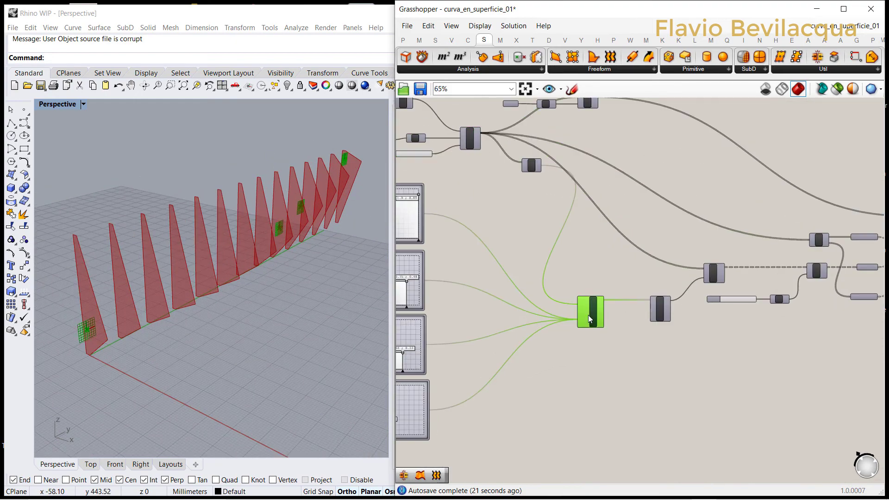
right_click(608, 262)
click(625, 276)
Step: Turn the preview of the Interpolate Curve component back on
scroll(599, 329, down, 2)
click(602, 324)
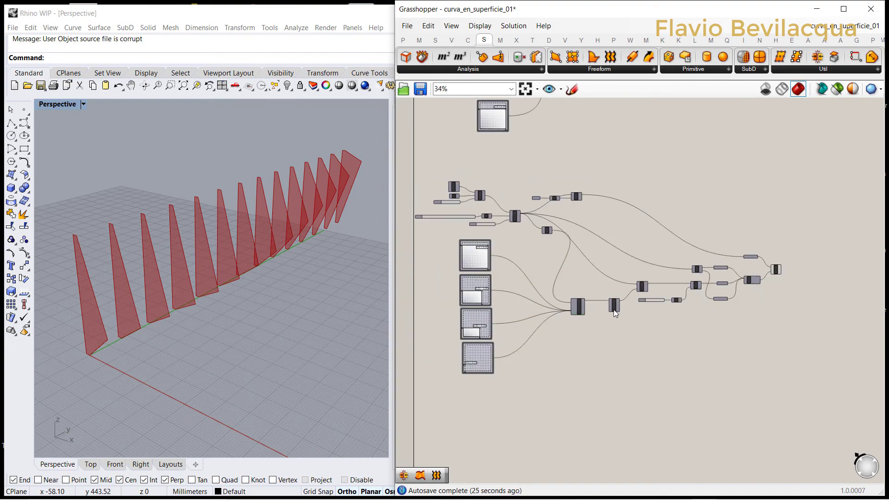
scroll(613, 309, up, 4)
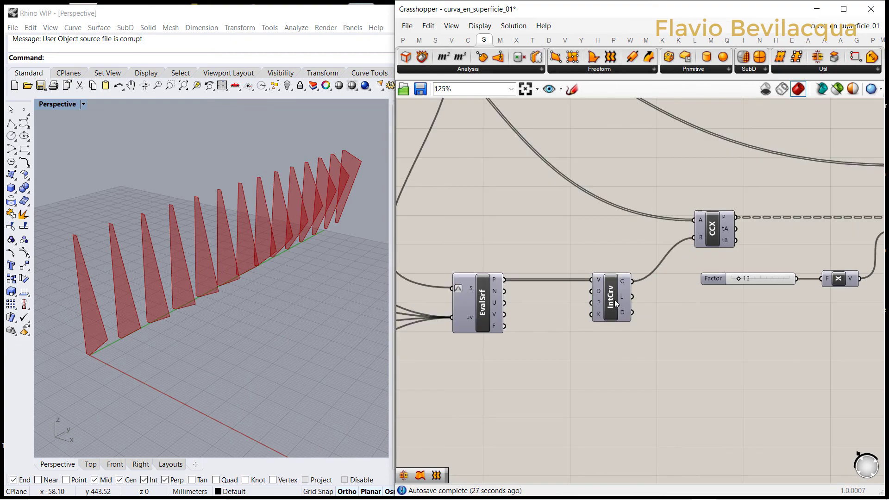
click(616, 303)
right_click(627, 371)
click(632, 338)
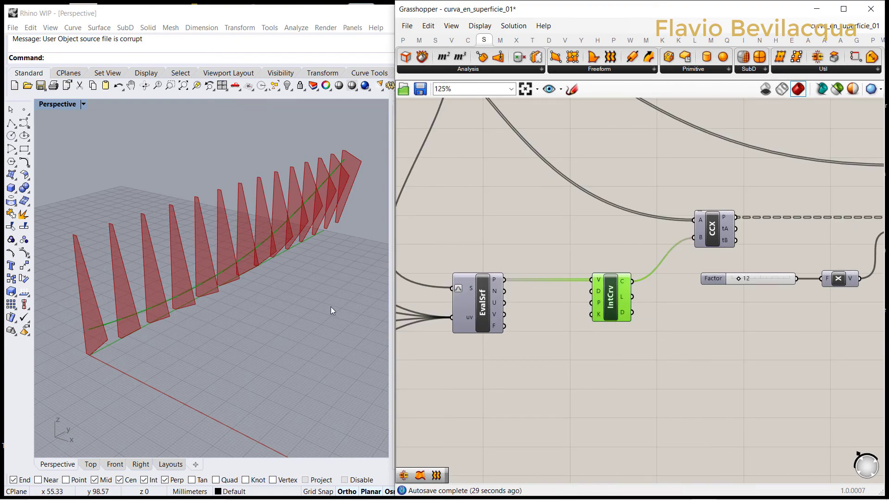
Step: Set the second MD Slider to 0.81 ; 0.21 to reshape the curve and inspect the updated panels
right_drag(331, 311, 307, 279)
scroll(710, 301, down, 5)
scroll(586, 283, up, 4)
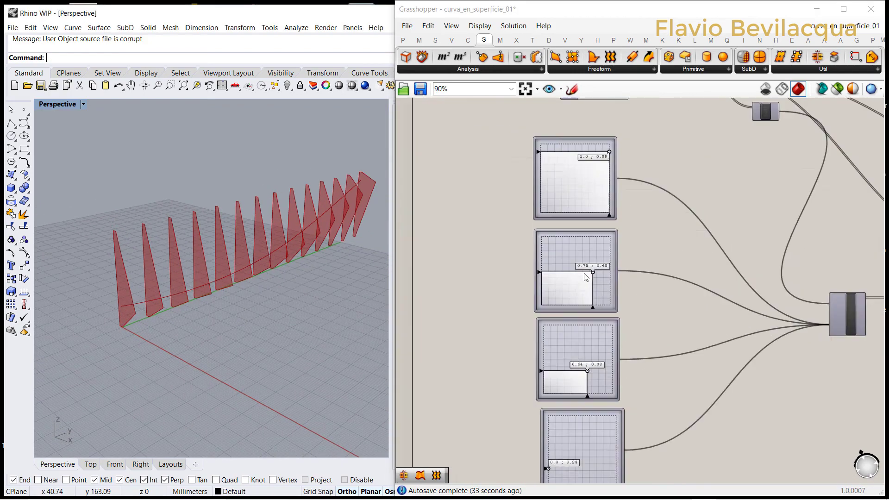
scroll(586, 278, up, 4)
drag(597, 277, 604, 314)
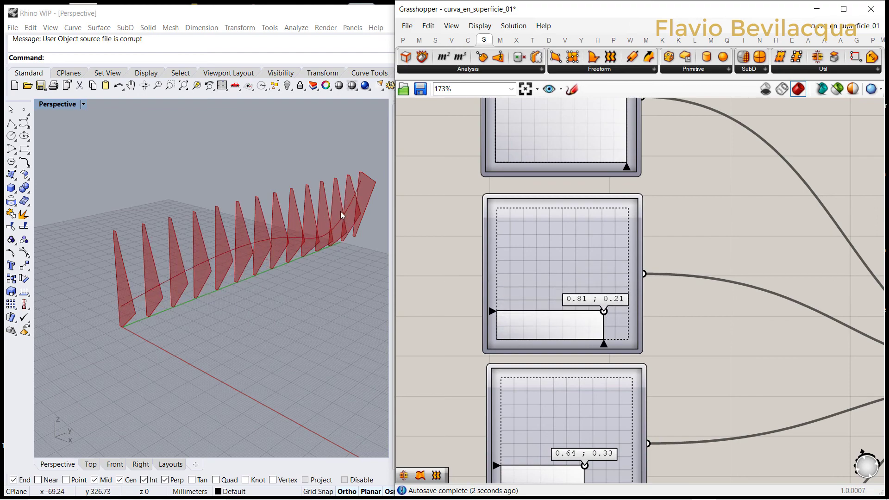
right_drag(211, 251, 279, 256)
Step: Turn off the preview of the Ruled Surface component
scroll(551, 227, down, 11)
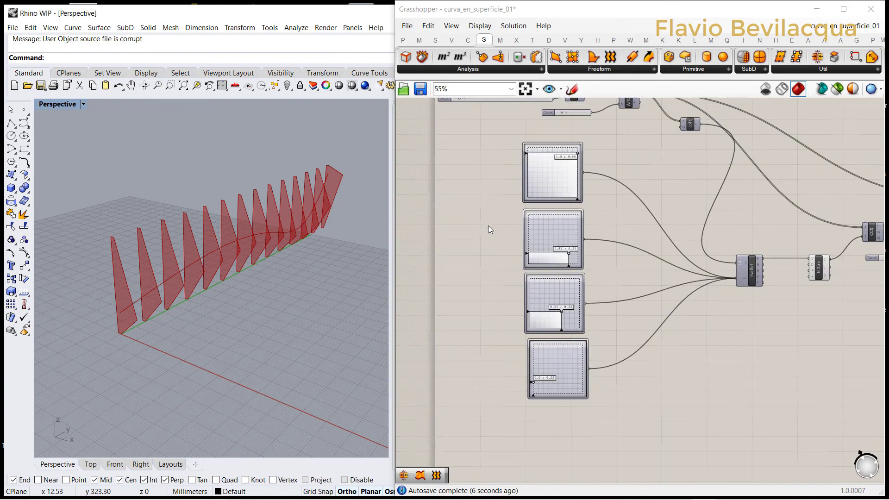
scroll(741, 217, up, 10)
scroll(767, 210, up, 4)
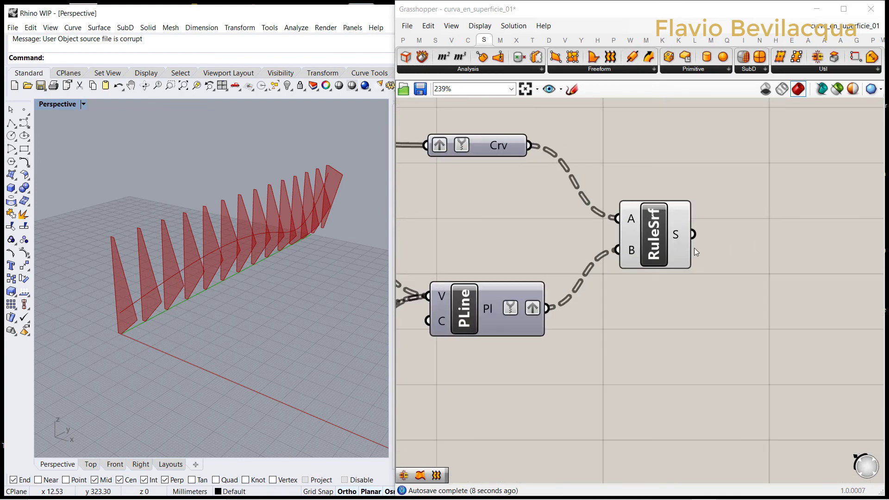
click(669, 246)
right_click(667, 160)
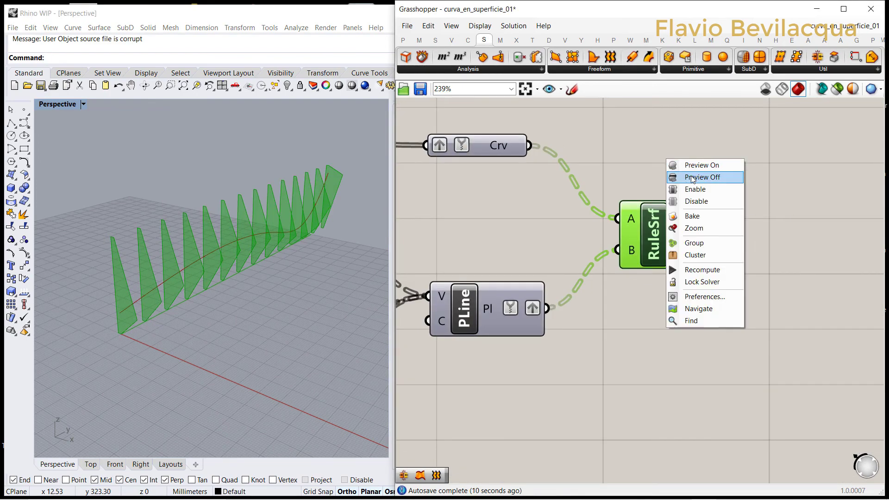
click(693, 178)
Step: Add a Loft component, connect PLine's output to its C input and flatten that input
scroll(703, 235, down, 5)
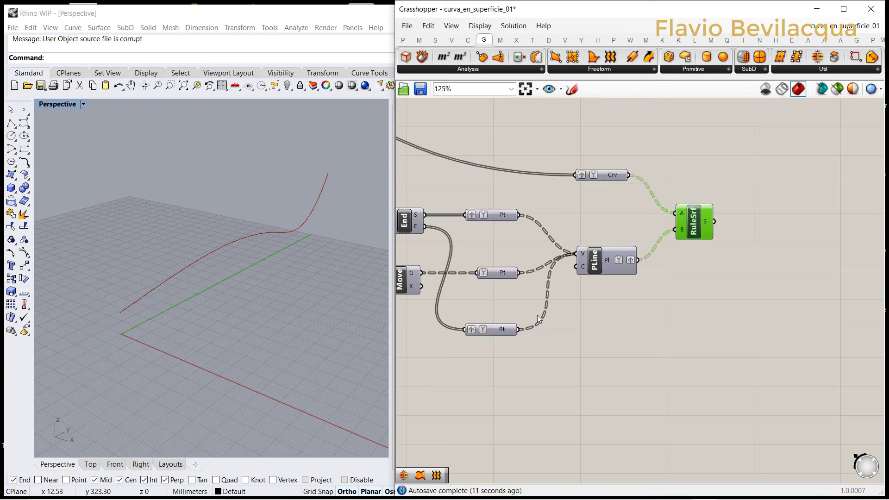
click(598, 268)
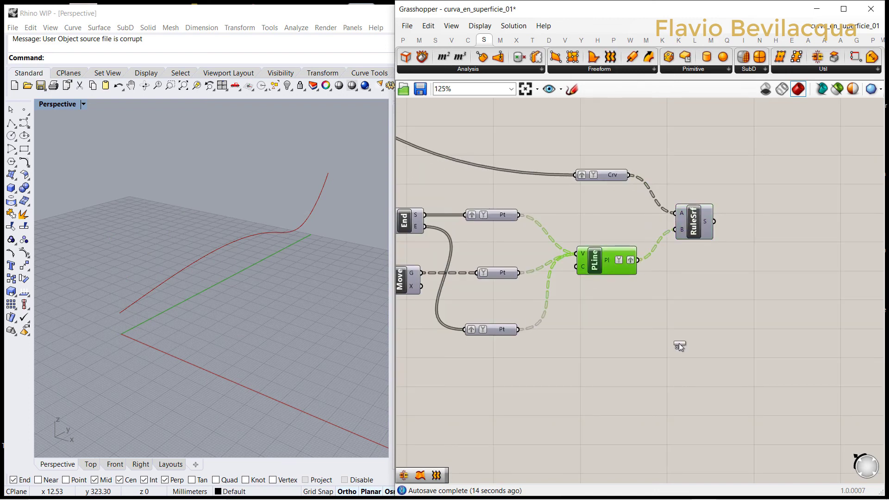
drag(679, 343, 679, 308)
click(643, 301)
scroll(674, 298, up, 3)
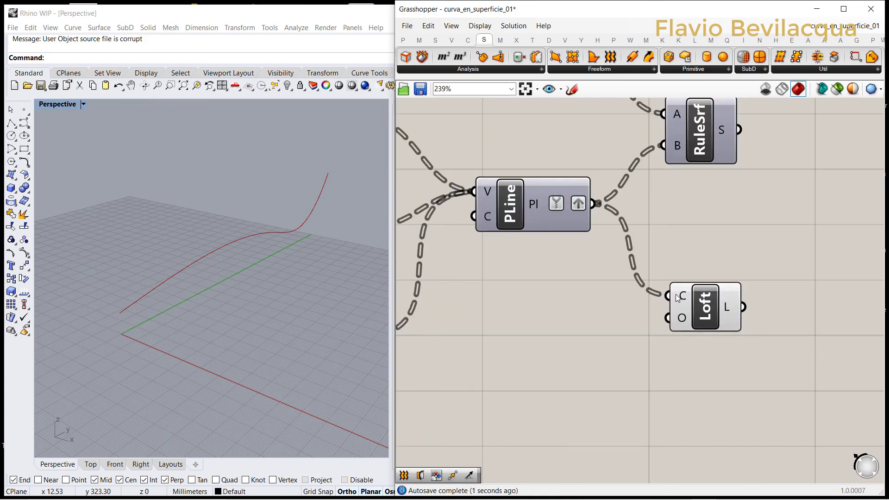
right_click(677, 297)
click(698, 367)
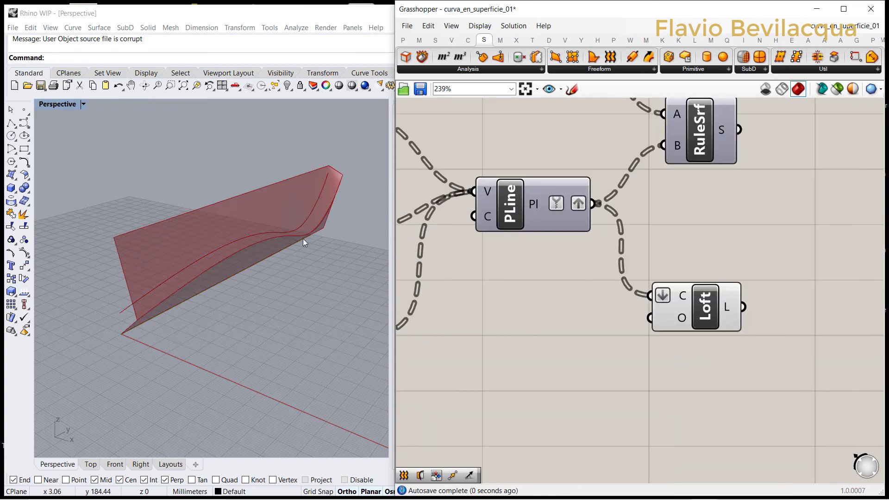
Step: Set the third MD Slider to 0.64 ; 0.65 to reshape the lofted surface
right_drag(304, 242, 274, 222)
scroll(746, 259, down, 5)
scroll(746, 259, down, 2)
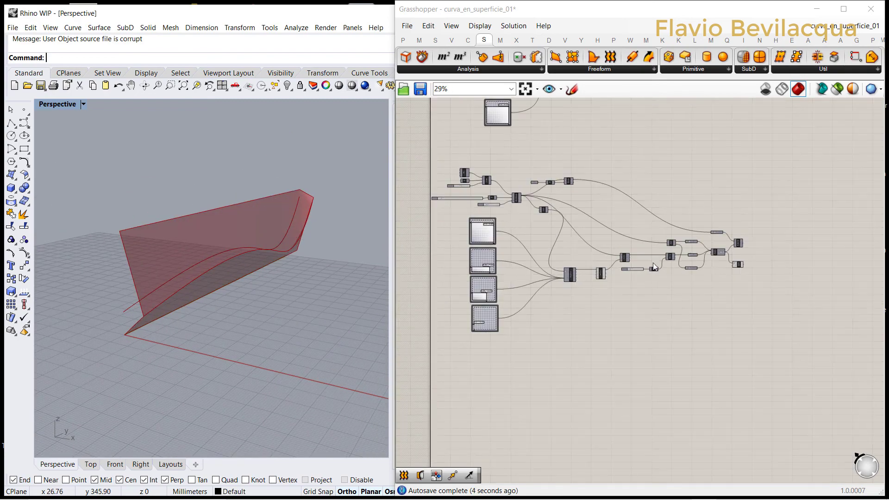
scroll(545, 283, up, 5)
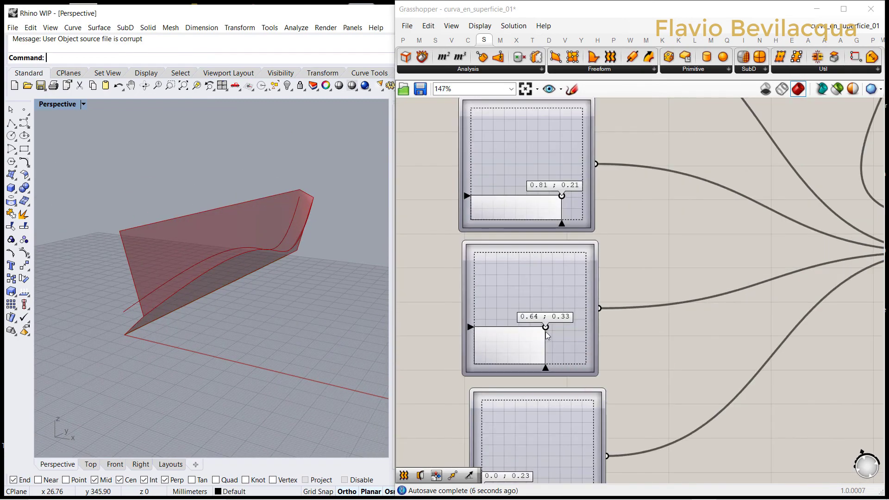
drag(546, 327, 546, 291)
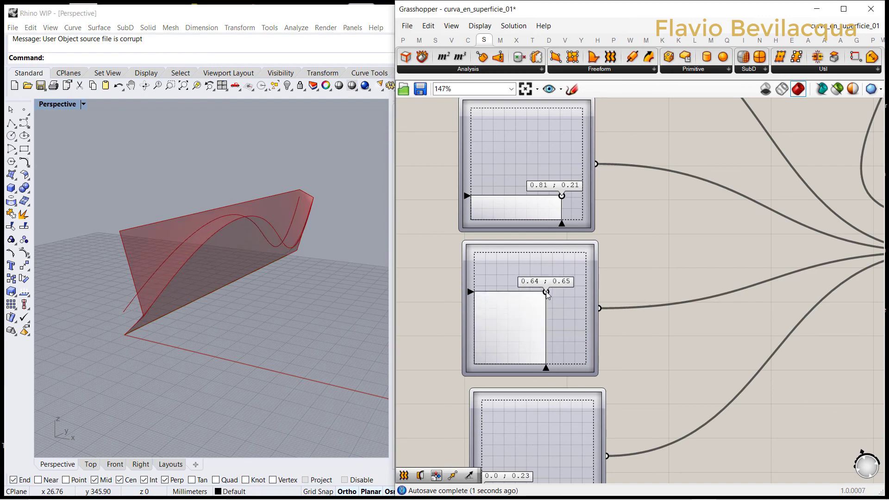
Step: Bake the lofted surface into the Rhino model
scroll(546, 291, down, 5)
scroll(787, 249, up, 3)
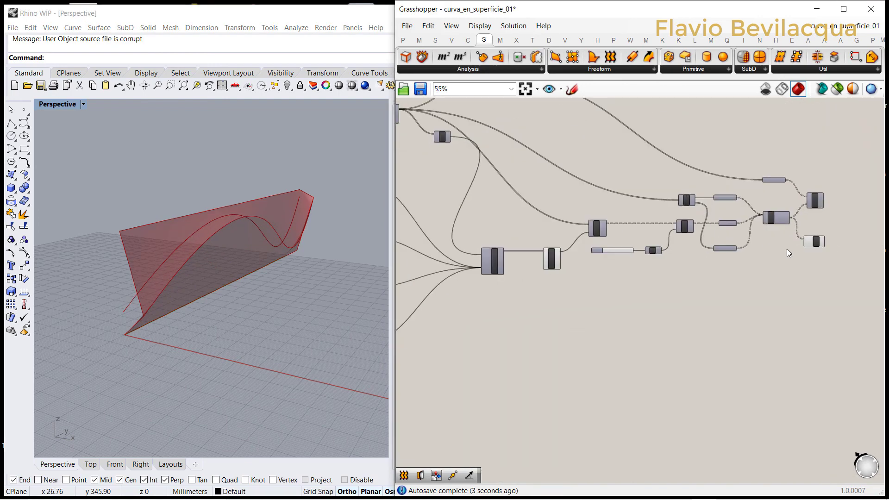
click(816, 242)
right_click(744, 294)
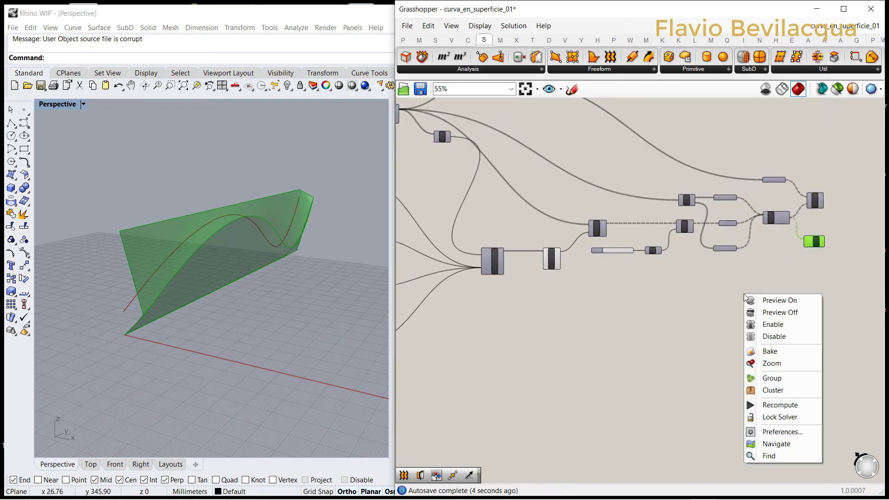
click(765, 356)
Step: Turn off the previews of the Loft and Interpolate Curve components
scroll(261, 267, down, 2)
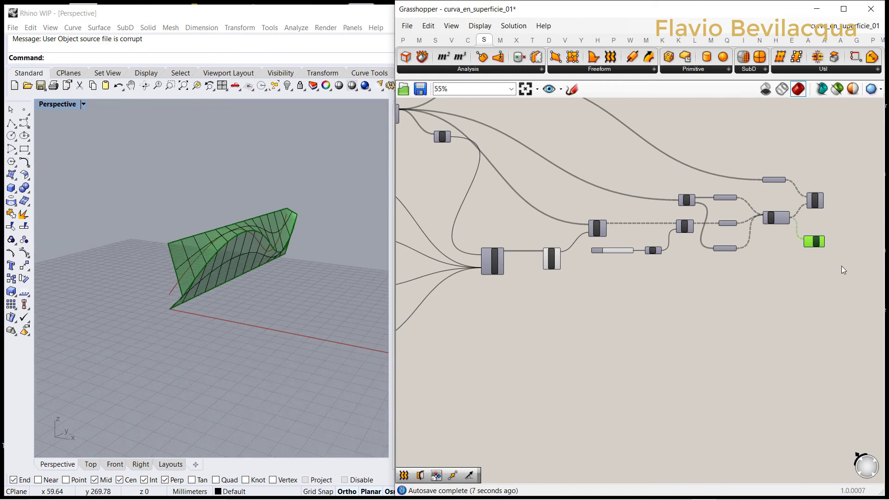
right_click(727, 292)
click(747, 306)
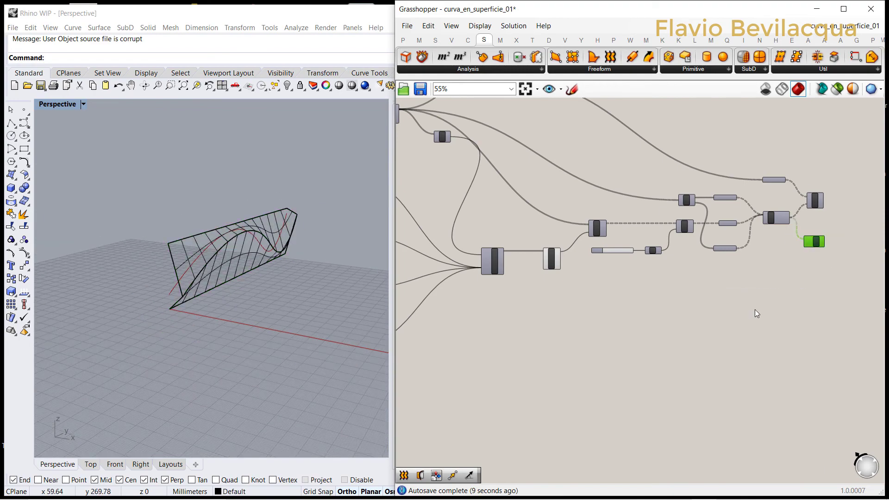
scroll(673, 307, down, 1)
drag(671, 306, 616, 269)
right_click(647, 306)
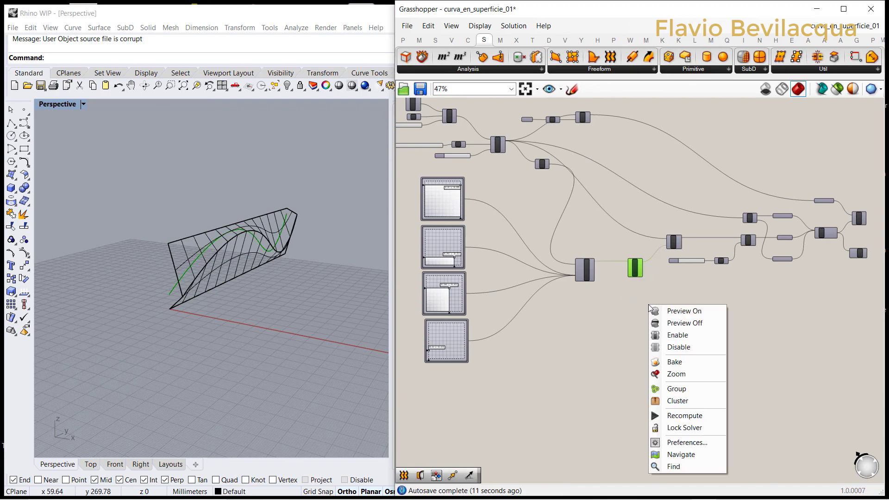
click(682, 323)
Step: Minimize Grasshopper, maximize the Rhino window and frame the baked surface
click(336, 18)
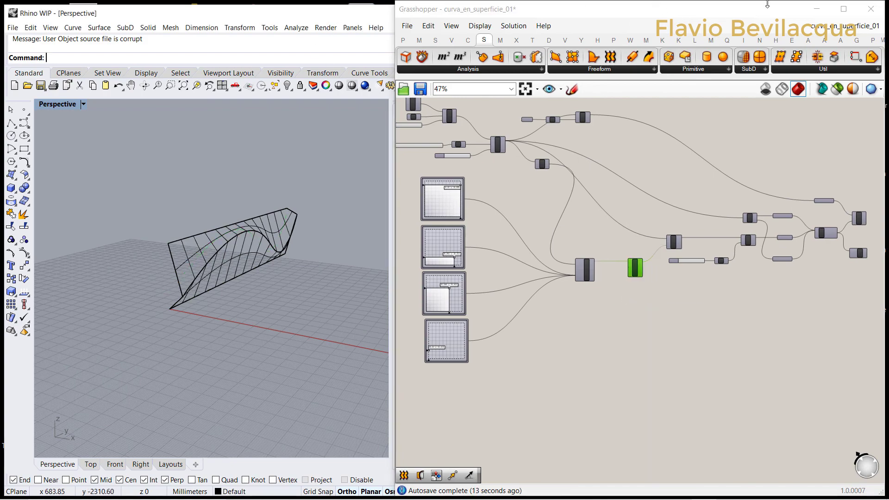
click(817, 14)
double_click(525, 15)
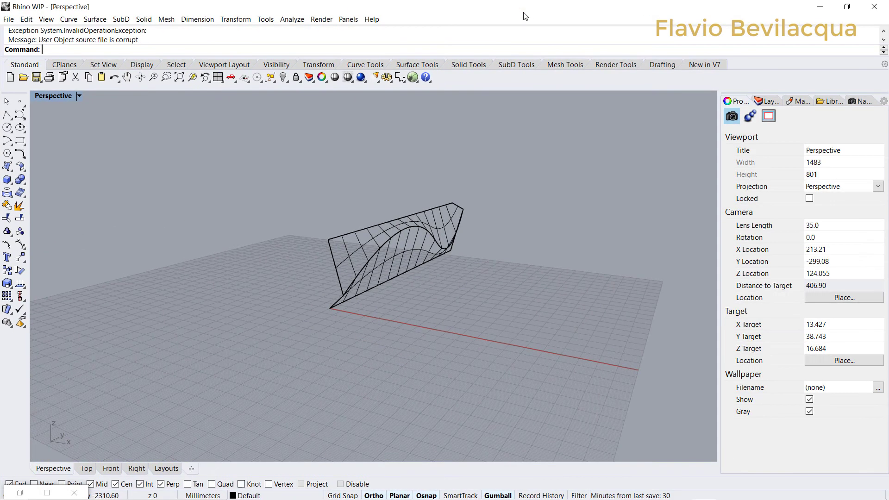
scroll(454, 243, up, 6)
mouse_move(454, 256)
right_down()
mouse_move(392, 273)
mouse_move(392, 261)
mouse_move(447, 267)
right_up()
Step: Set the Perspective viewport to Rendered display and inspect the baked surface up close
click(78, 96)
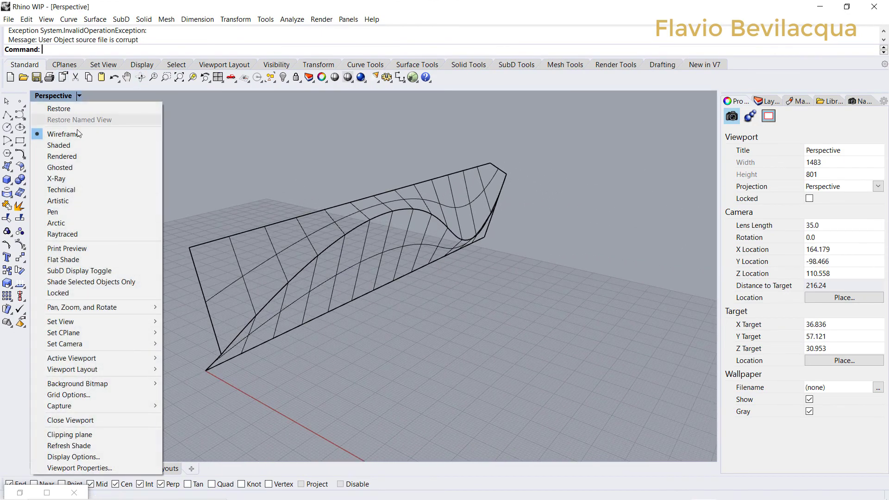
click(74, 157)
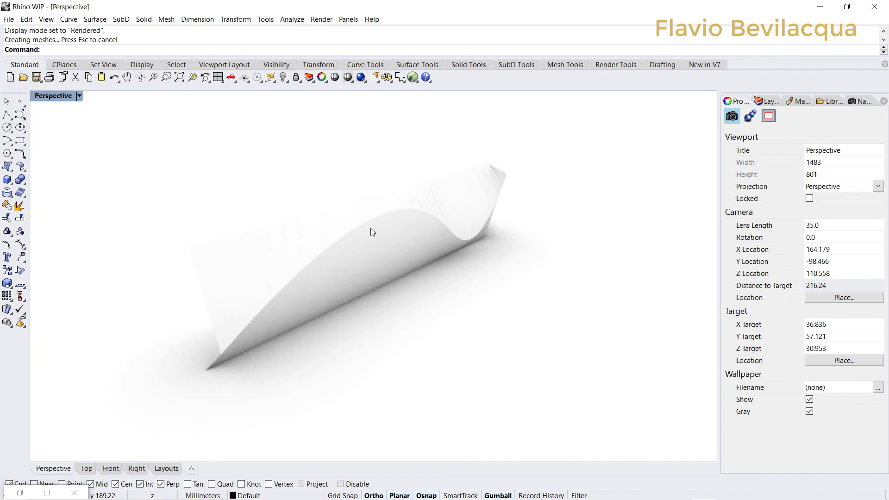
scroll(371, 227, up, 4)
right_drag(413, 244, 587, 188)
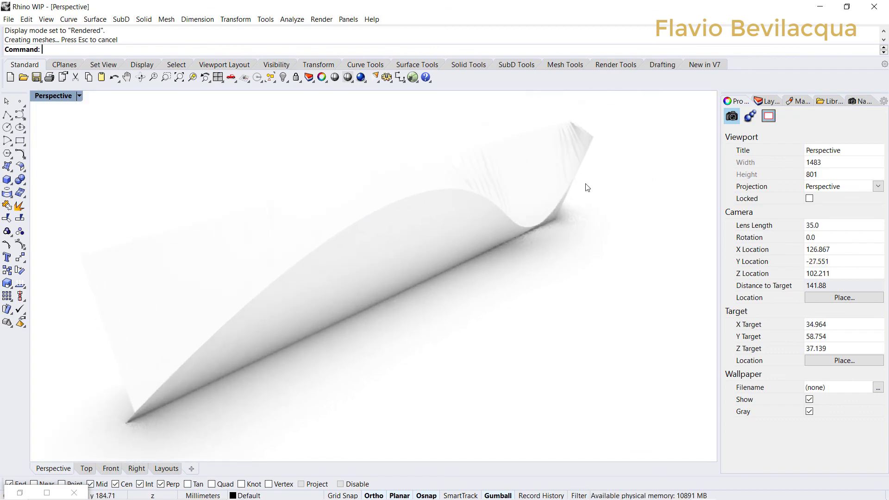
Step: Import the Burgundy Opaque Plastic material from the Plastic folder of the render content library and assign it to the baked surface
click(763, 101)
click(792, 100)
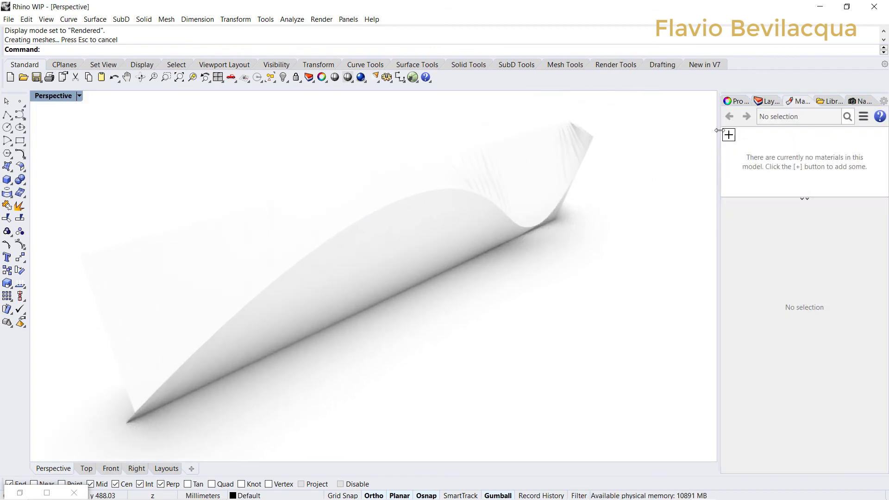
click(729, 134)
click(737, 144)
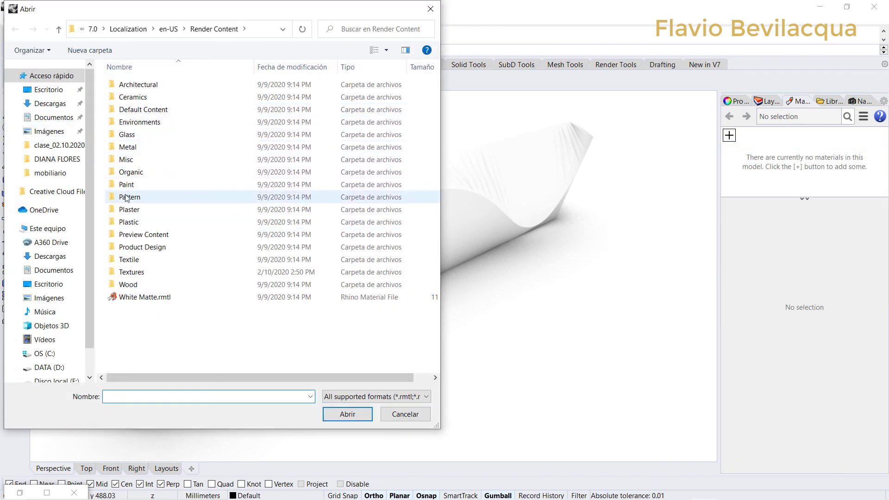
double_click(125, 222)
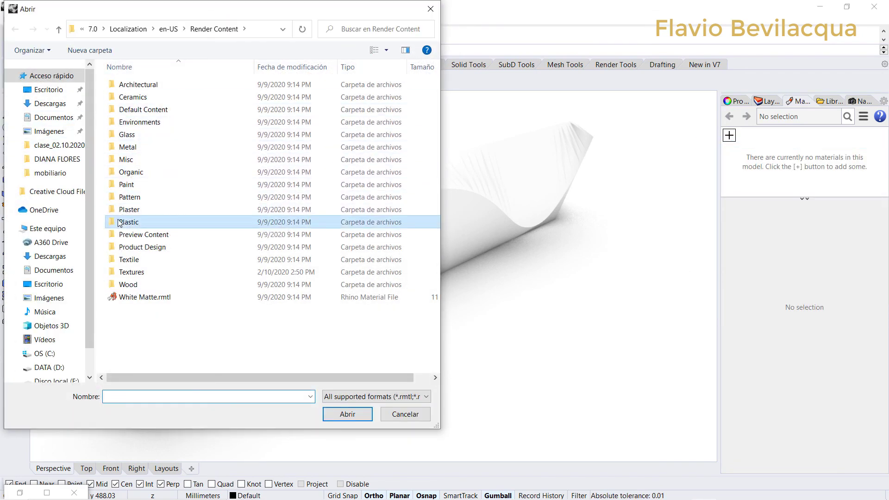
click(392, 106)
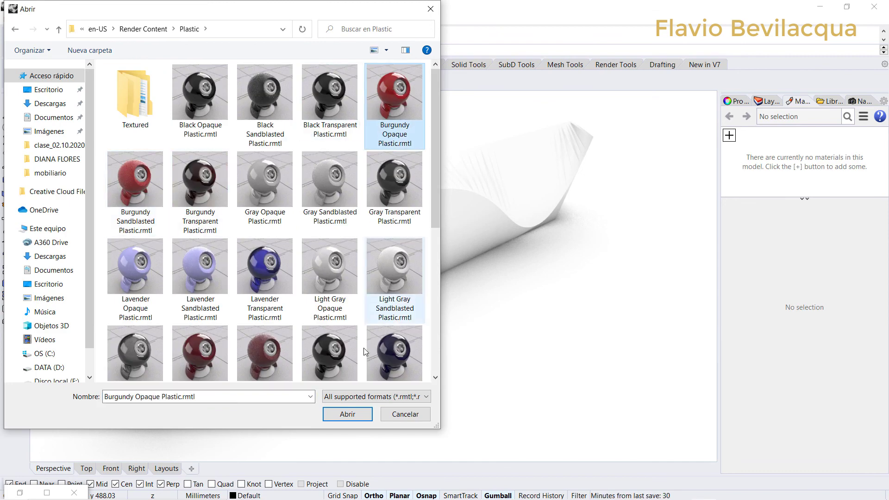
click(354, 413)
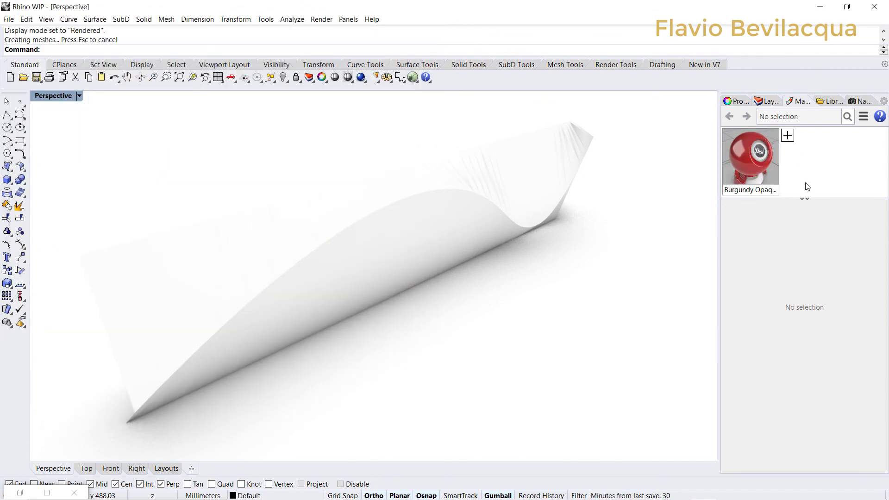
click(761, 157)
drag(747, 151, 569, 189)
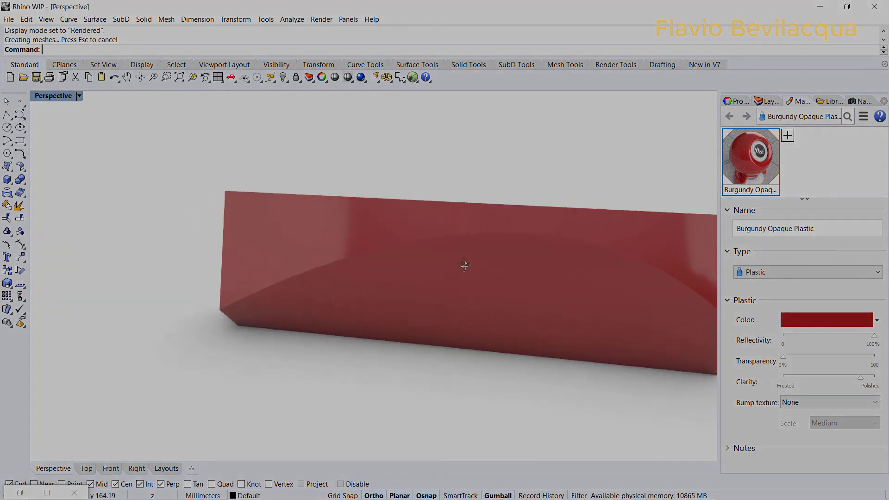